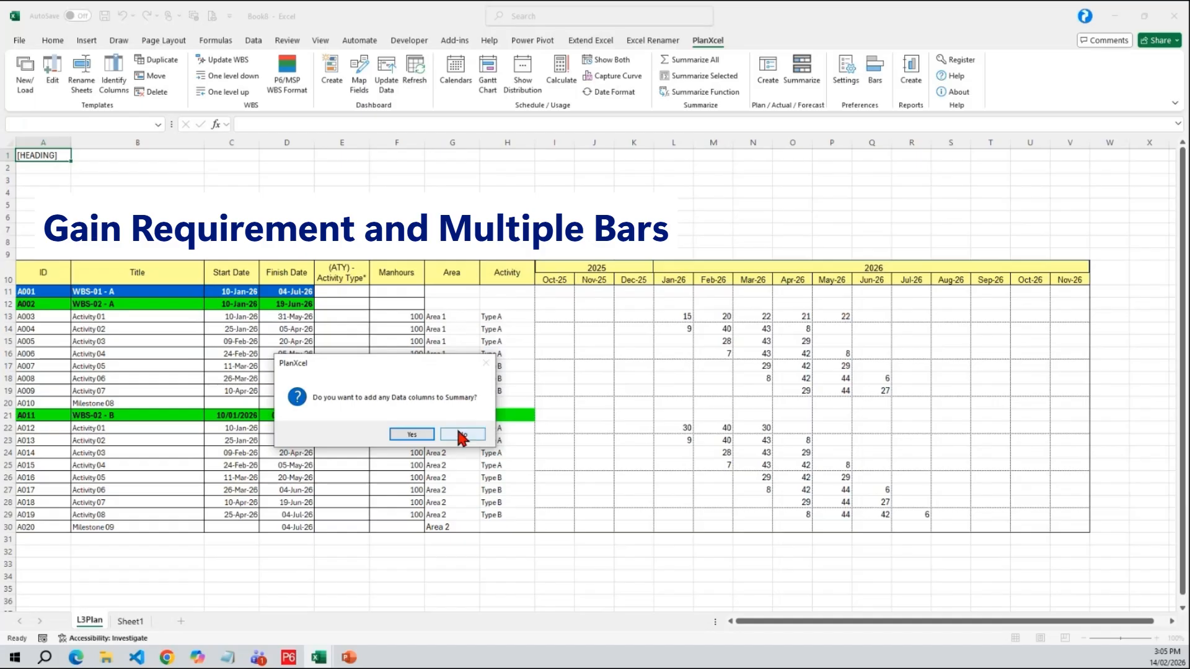
- Summarise the Nov-25 to Sep-26 calendar columns ($J$10:$T$10) in a pivot table, with values divided by Manhours
left_click_drag(596, 279, 986, 282)
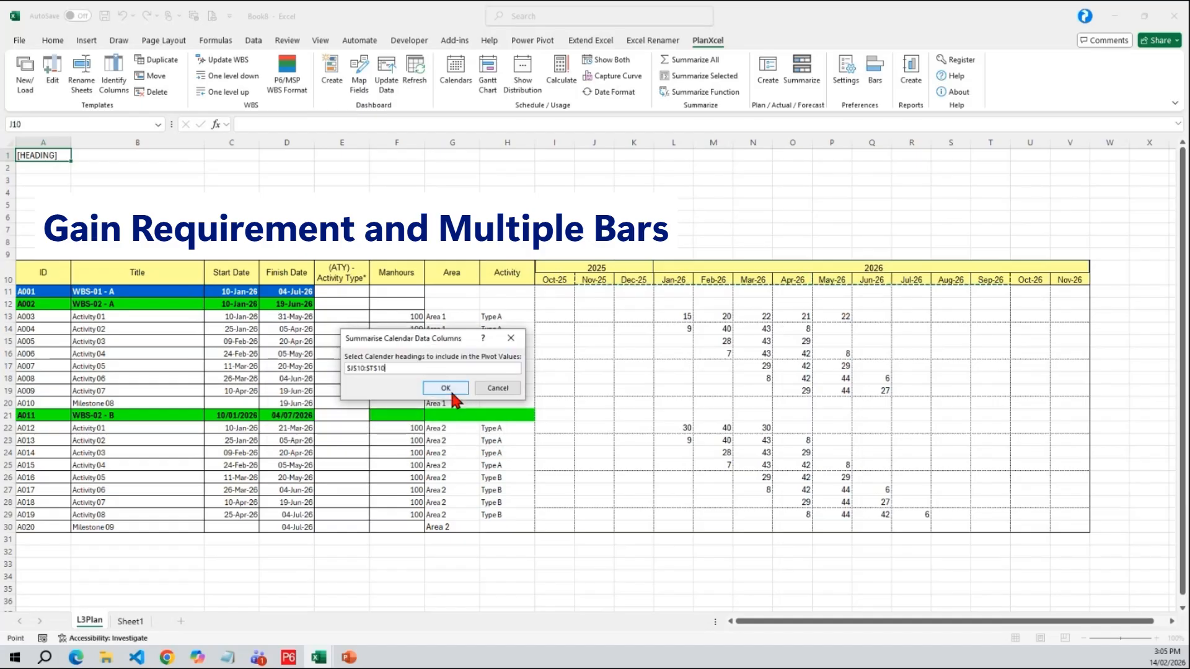
left_click(463, 390)
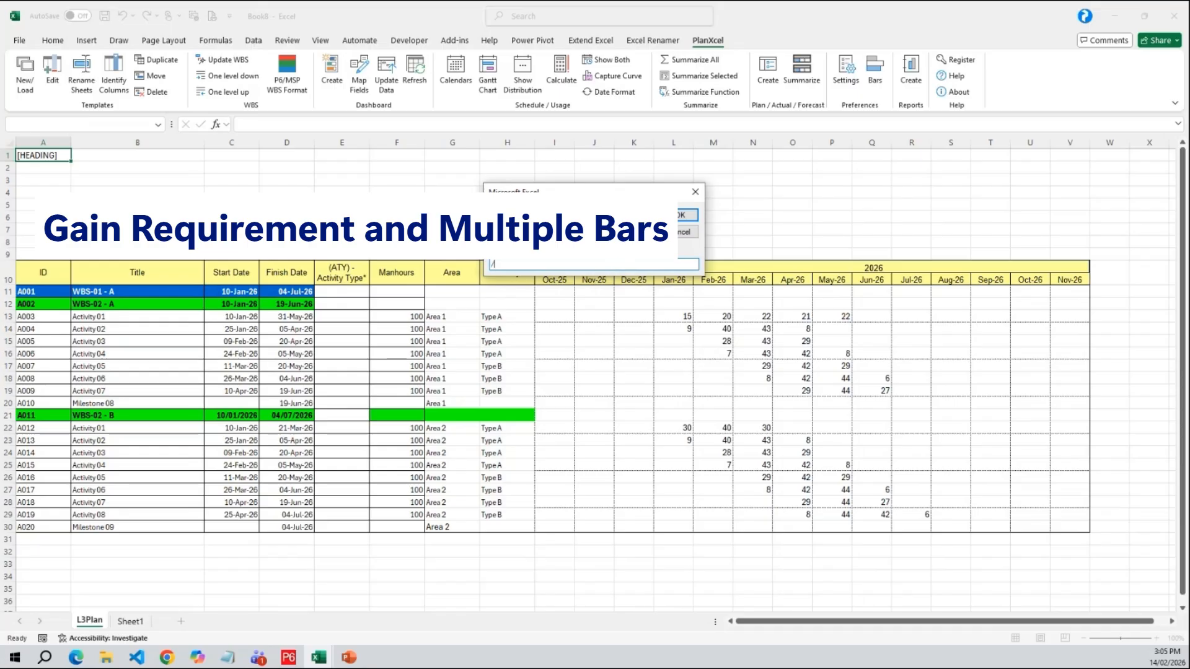
type("1")
type("Manhours")
type("'")
left_click(679, 230)
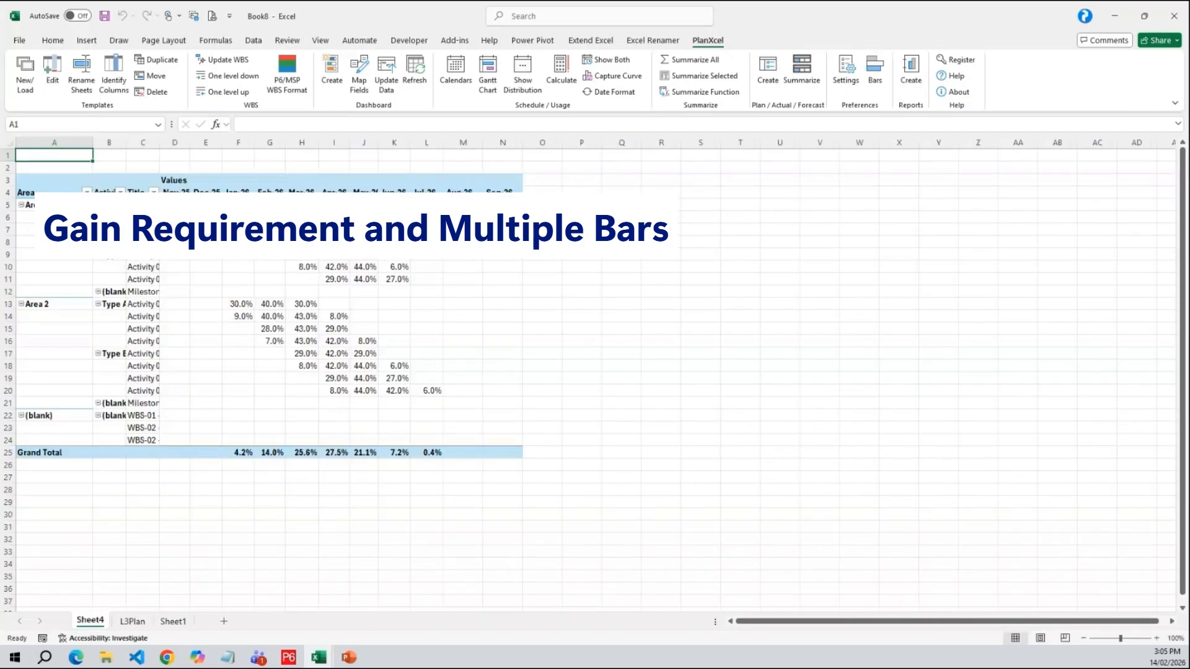
- Check the monthly percentages of the pivot table and collapse the Area 1, Area 2 and (blank) groups
left_click_drag(205, 205, 426, 206)
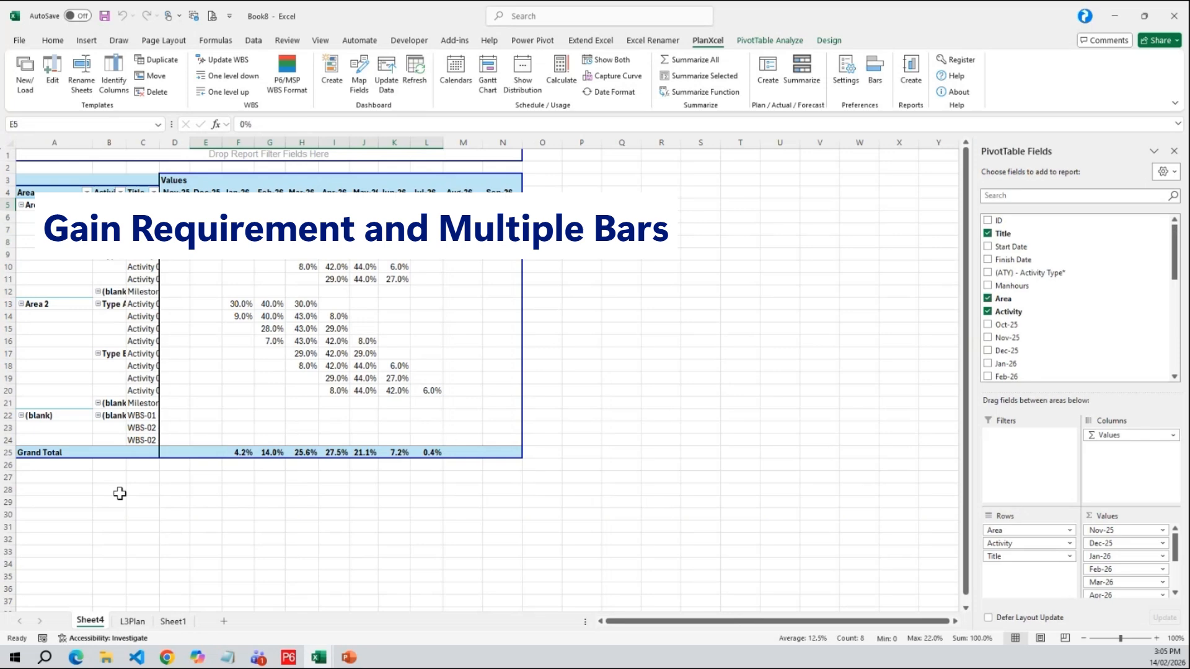
left_click_drag(185, 449, 475, 450)
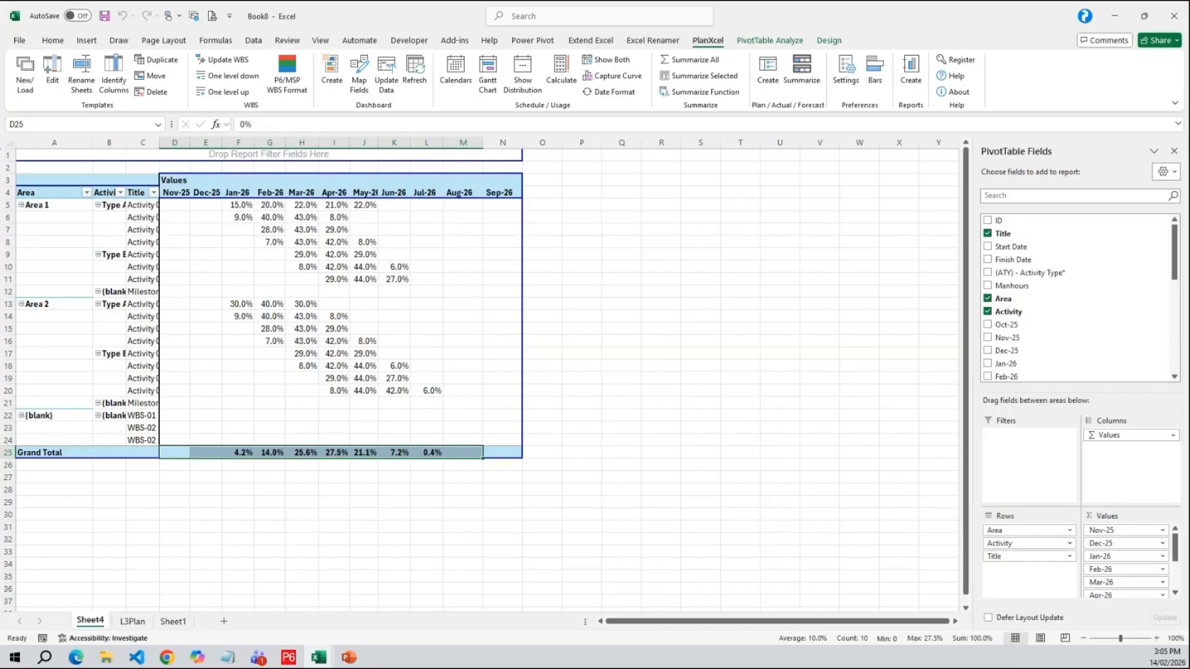
left_click(21, 205)
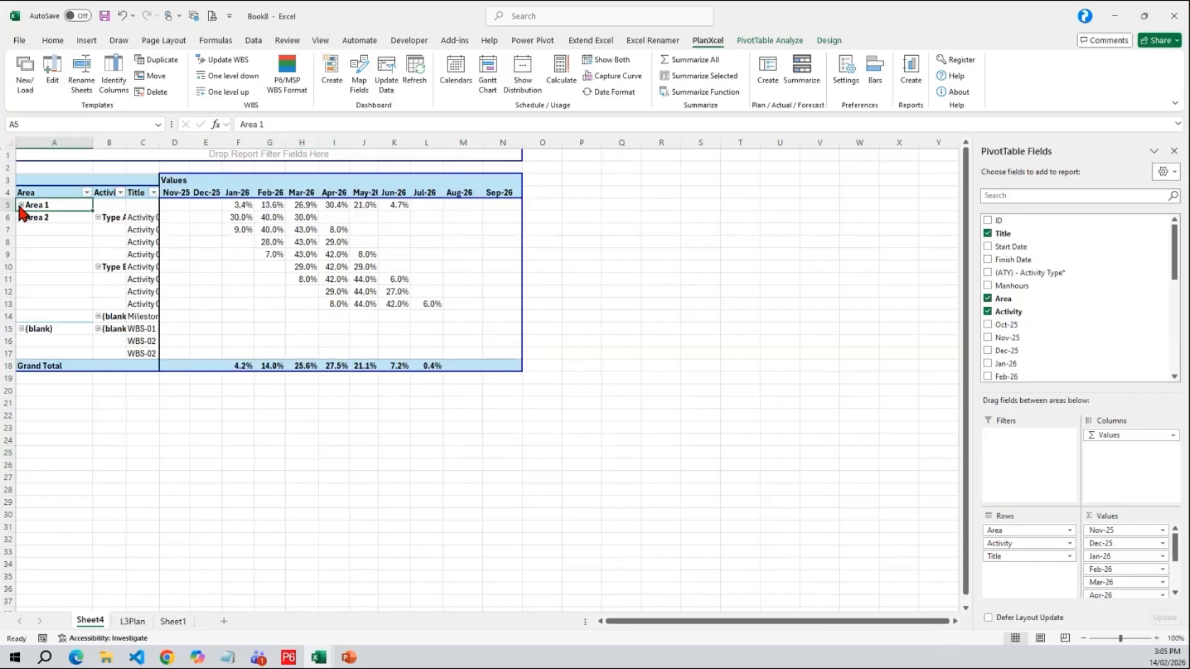
left_click(21, 218)
left_click_drag(238, 205, 477, 205)
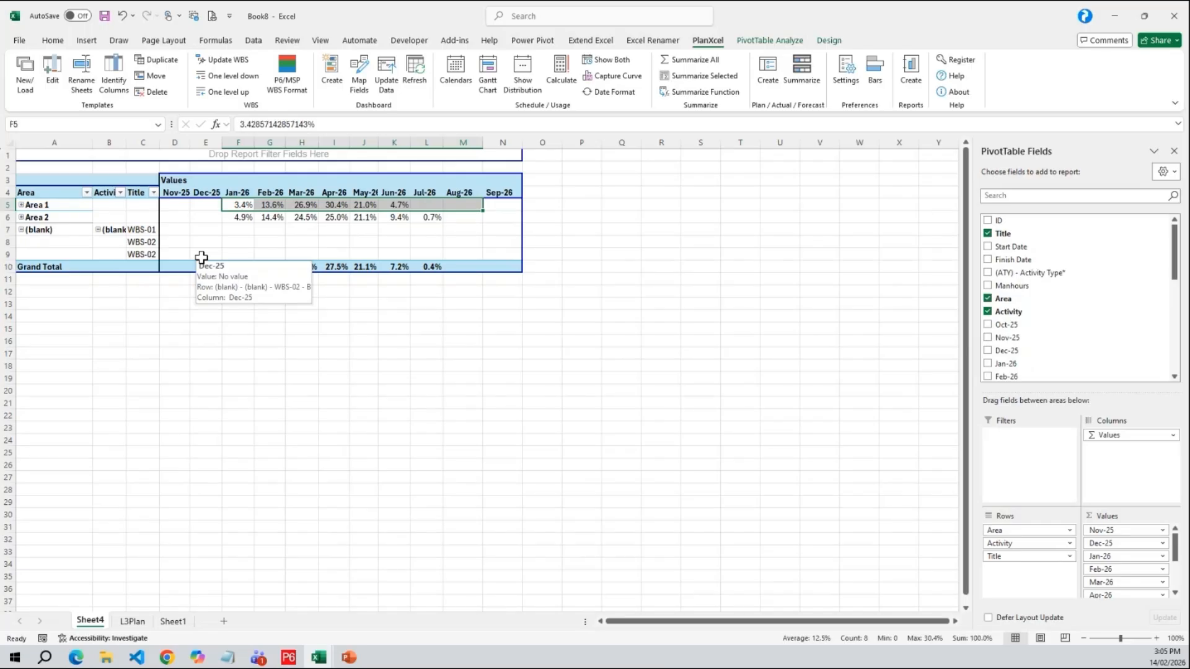
left_click(22, 230)
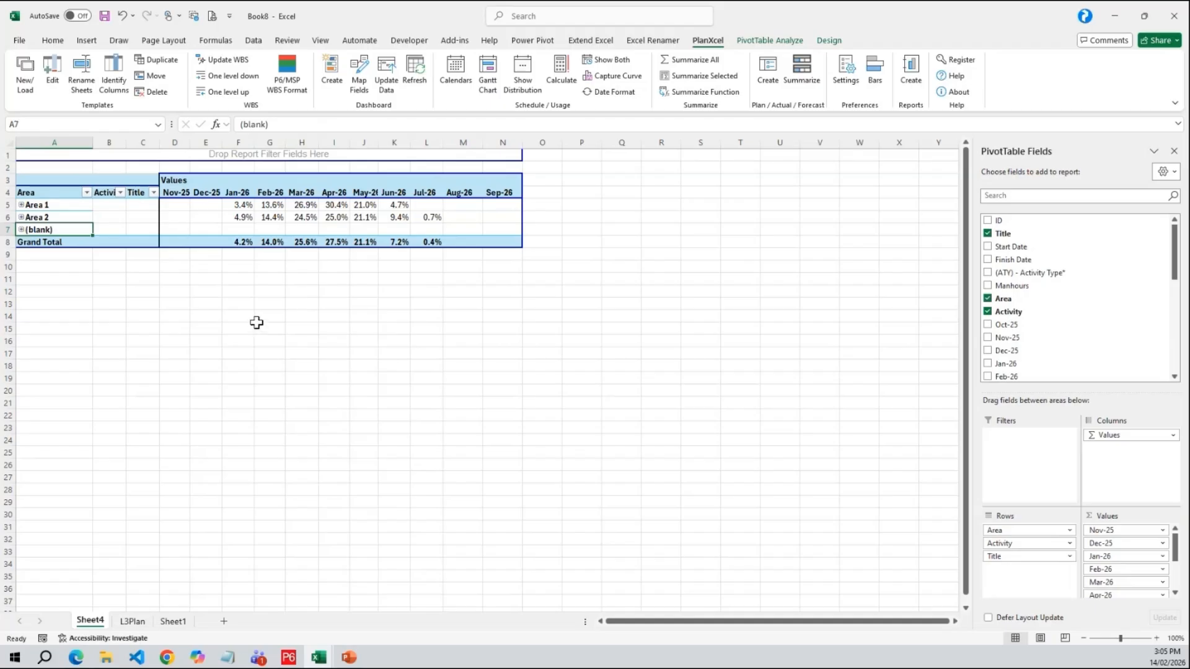
left_click(268, 462)
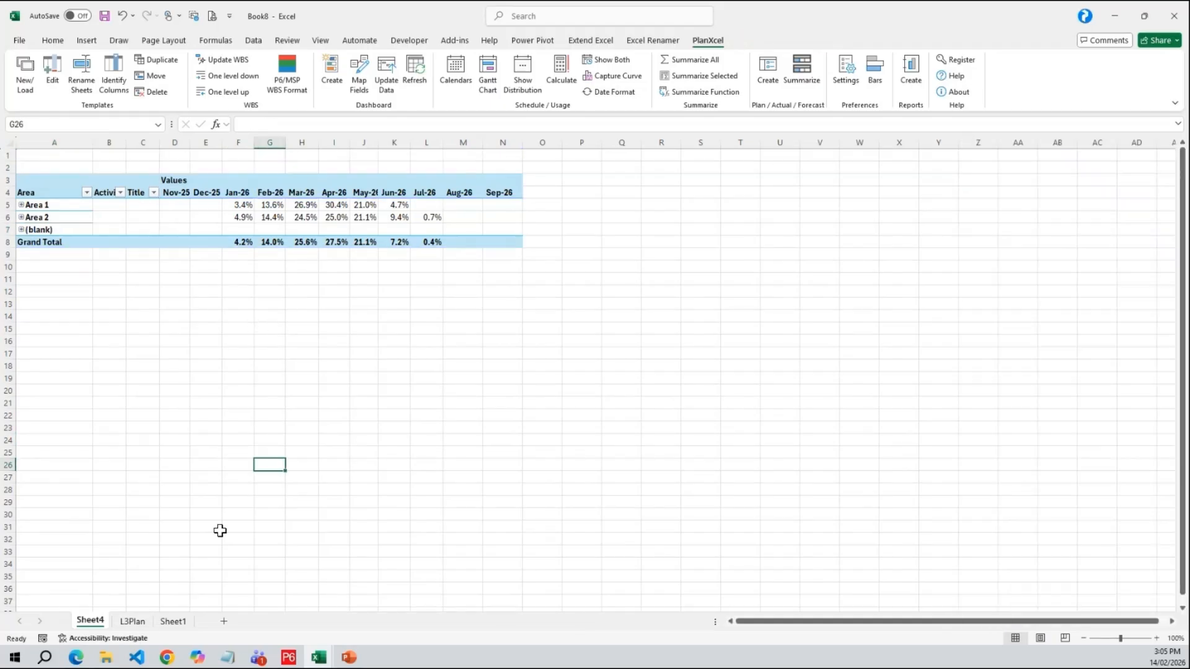
- On the L3Plan sheet, change the distribution setting to cumulative and redisplay the schedule distribution
left_click(132, 621)
left_click(577, 354)
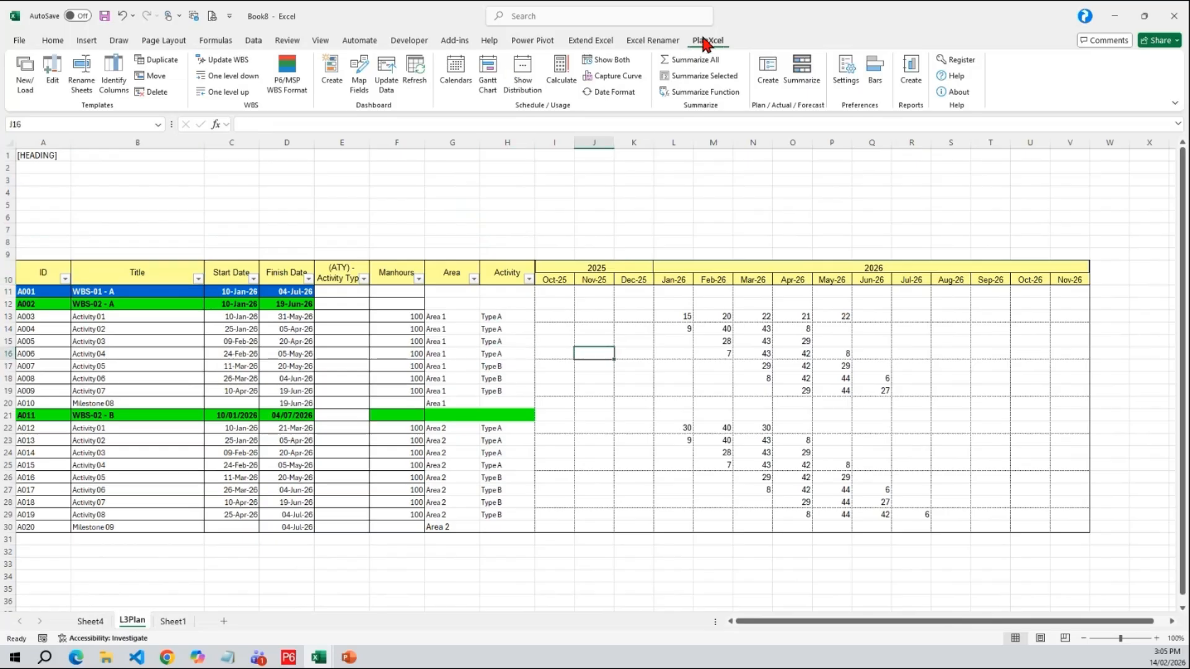
left_click(845, 71)
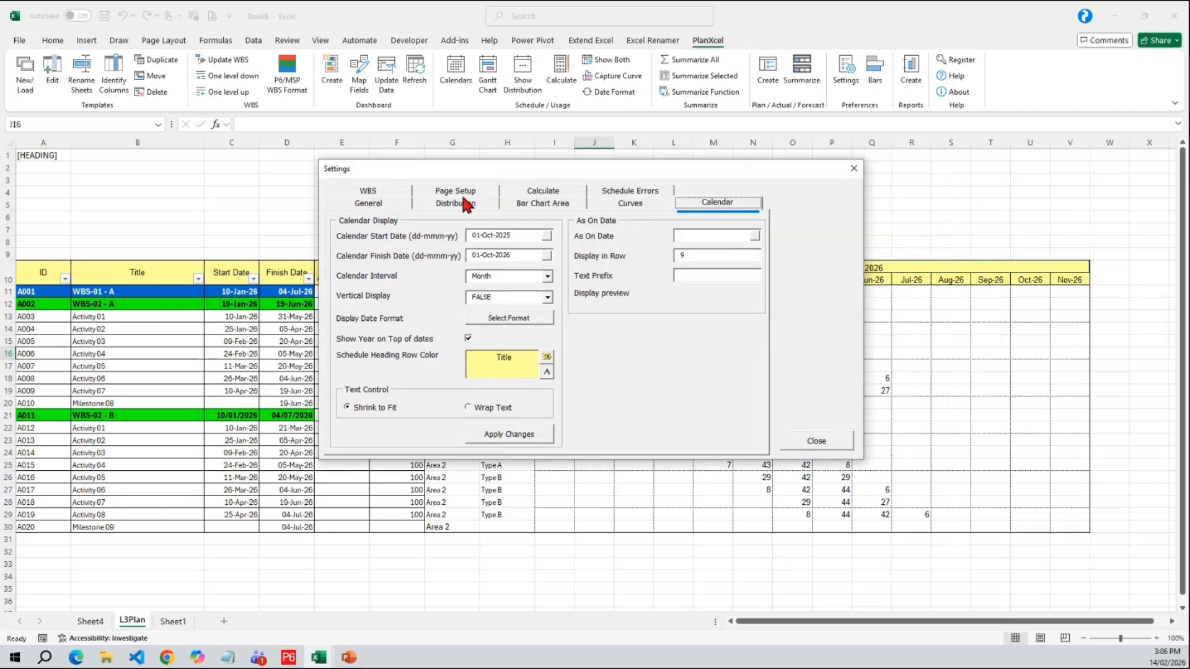
left_click(463, 193)
left_click(484, 194)
left_click(634, 330)
left_click(817, 444)
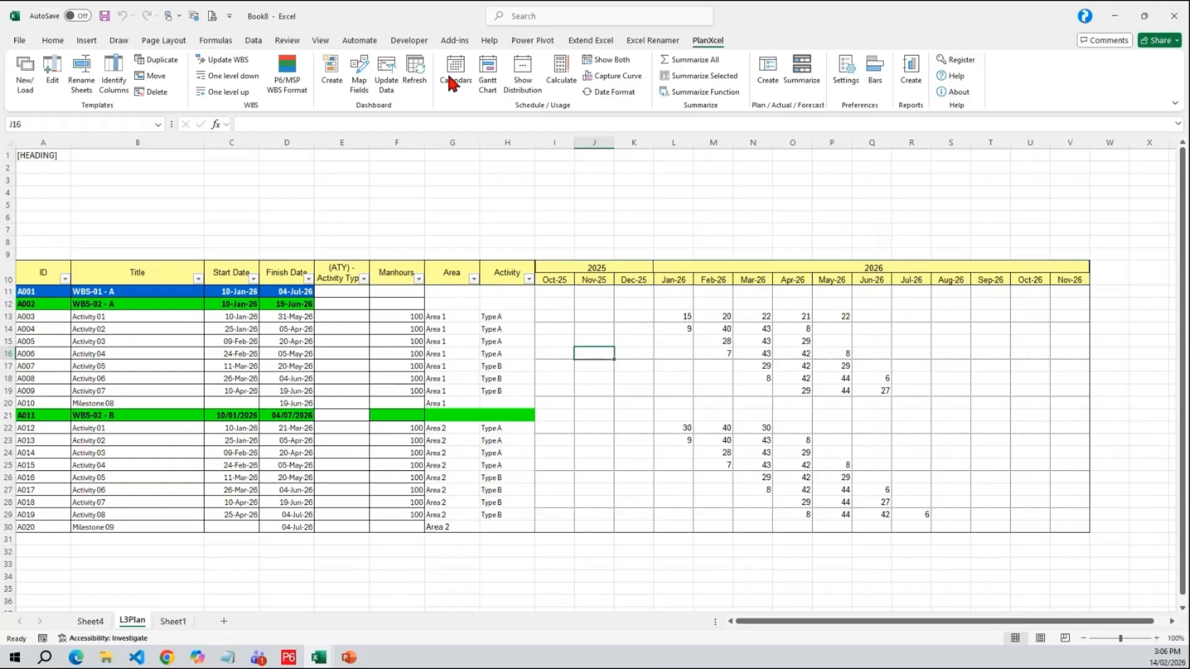
left_click(524, 79)
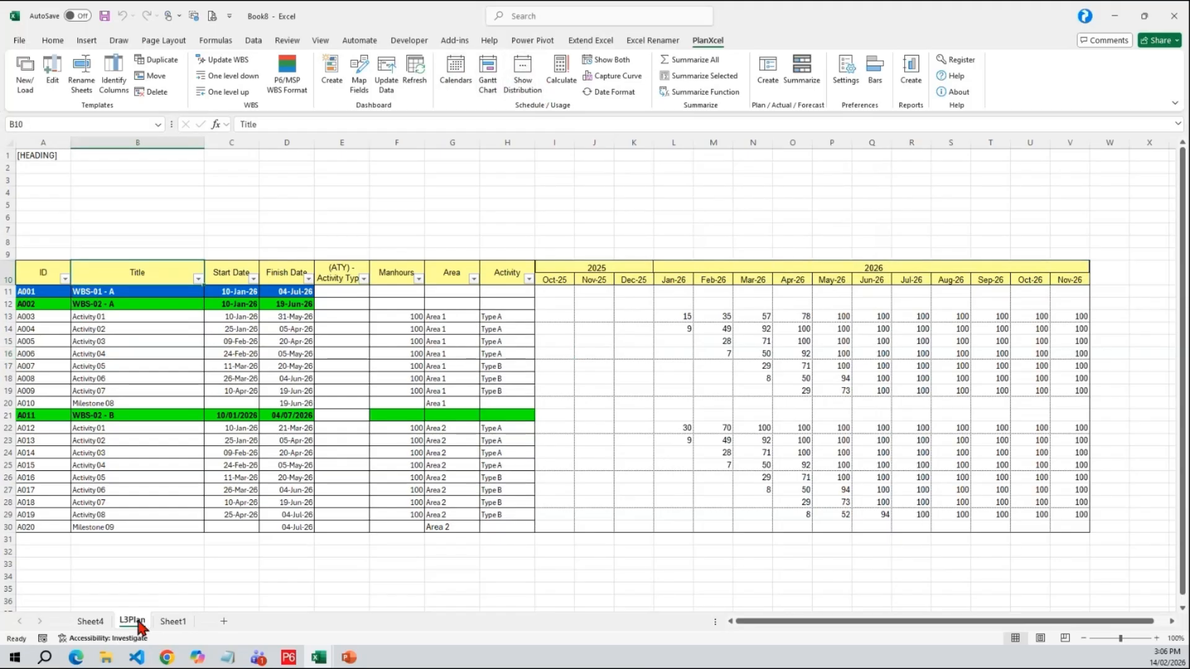
- Refresh the pivot table on Sheet4 and review the cumulative percentages of Area 1 and Area 2
left_click(90, 621)
left_click(335, 218)
right_click(335, 220)
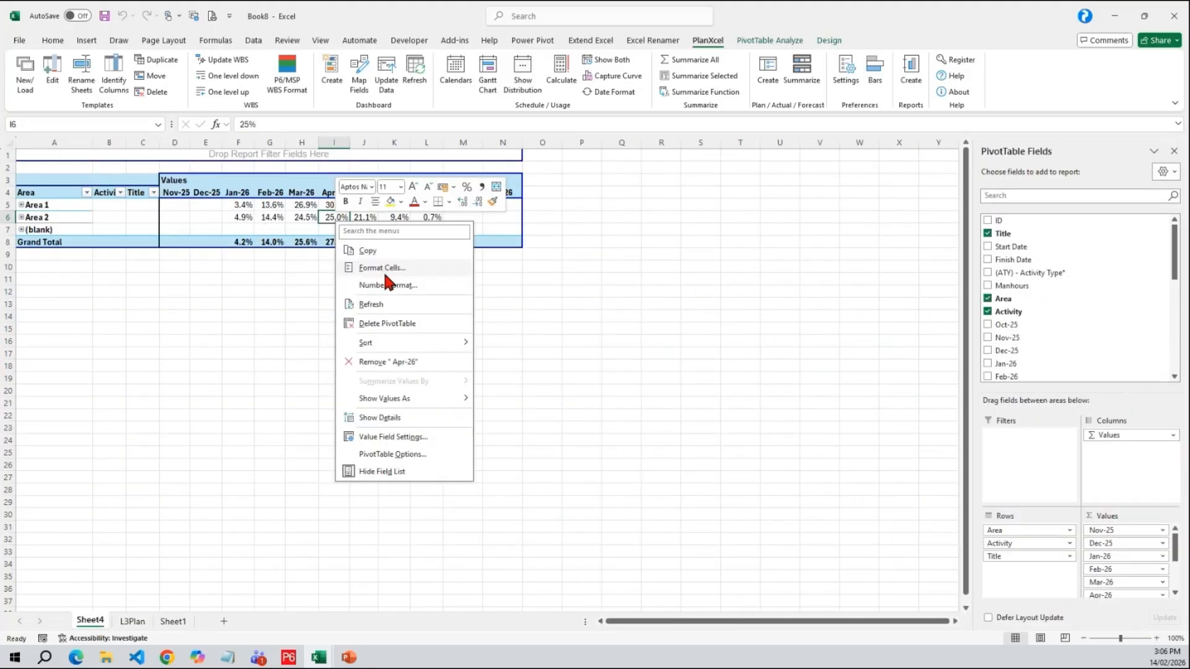
left_click(378, 305)
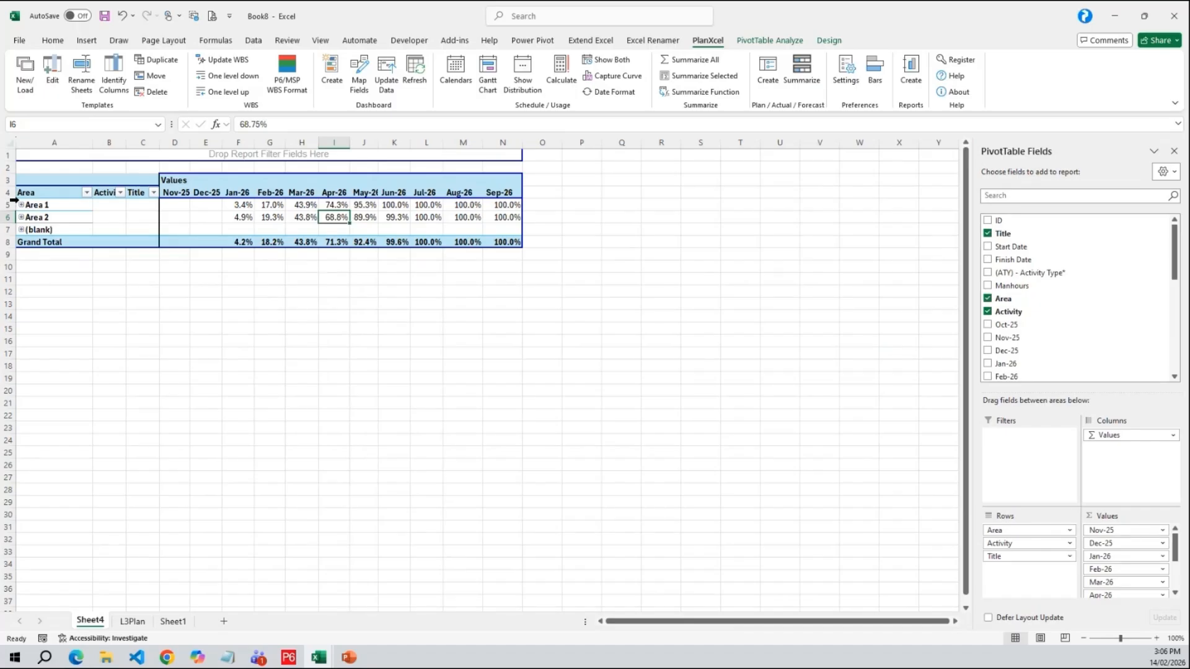
left_click_drag(229, 204, 514, 204)
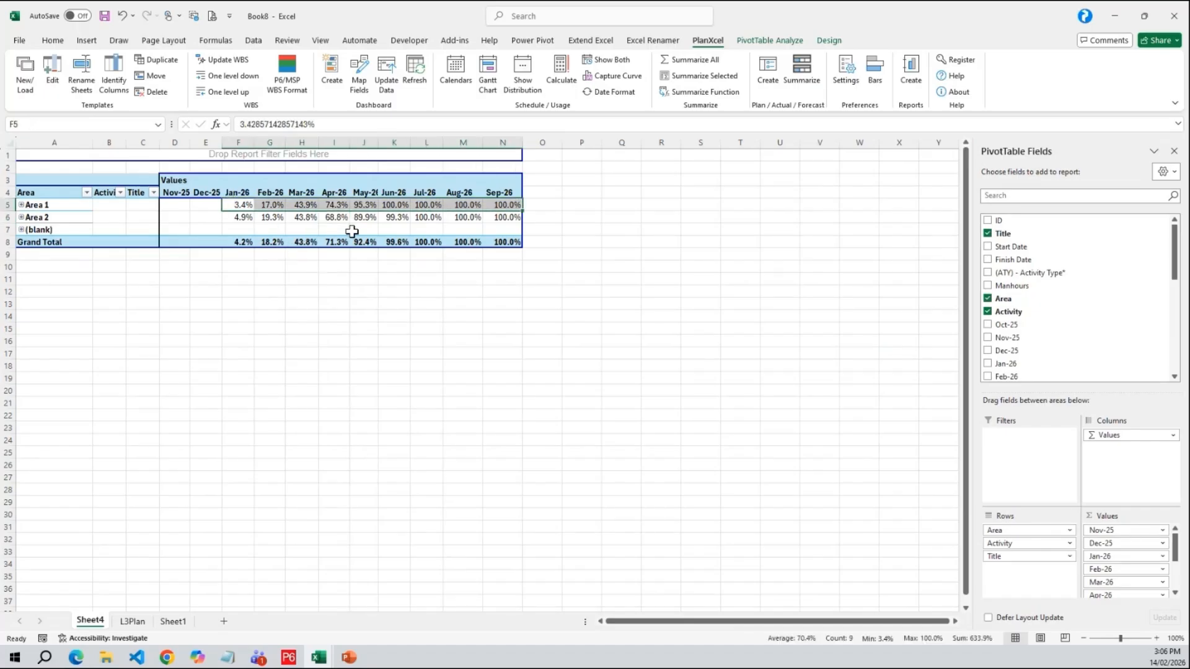
left_click_drag(231, 217, 487, 220)
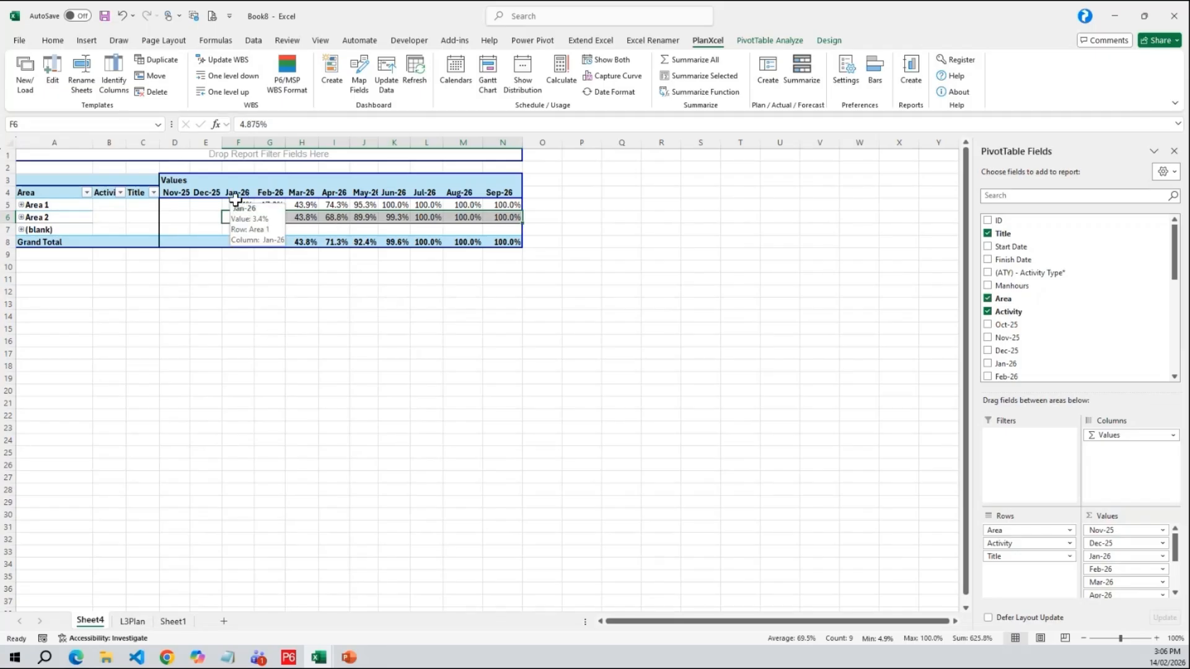
left_click(299, 219)
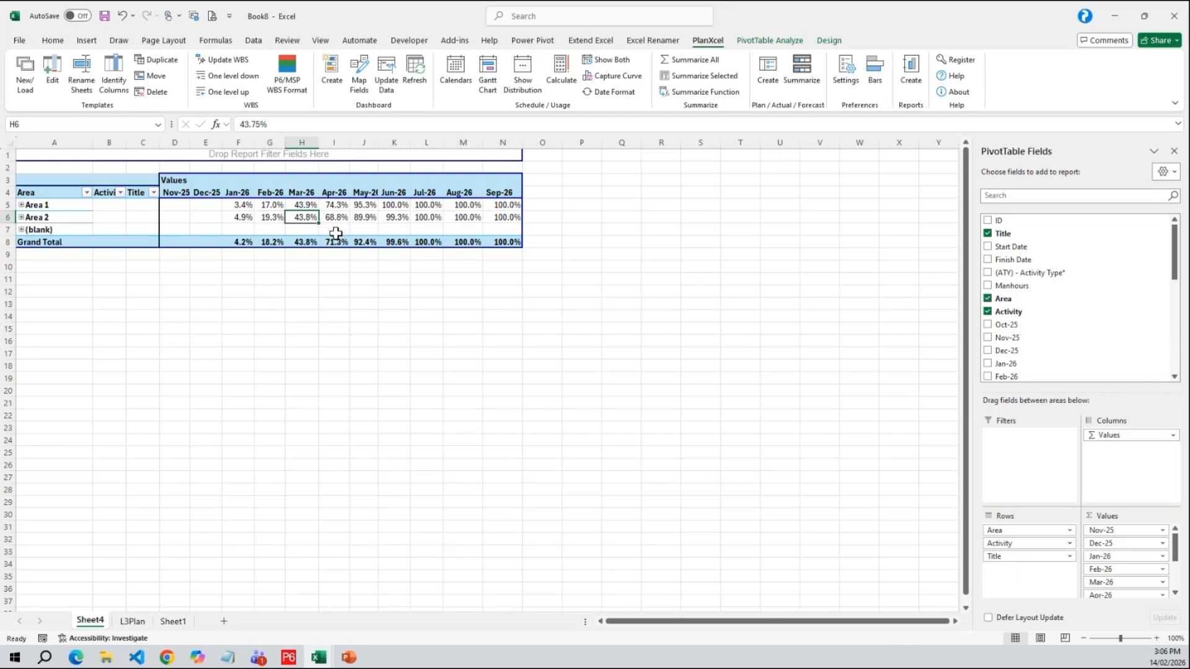
- Create a copy of Sheet4 in the same workbook, placed before the original
right_click(91, 620)
left_click(146, 484)
left_click(62, 547)
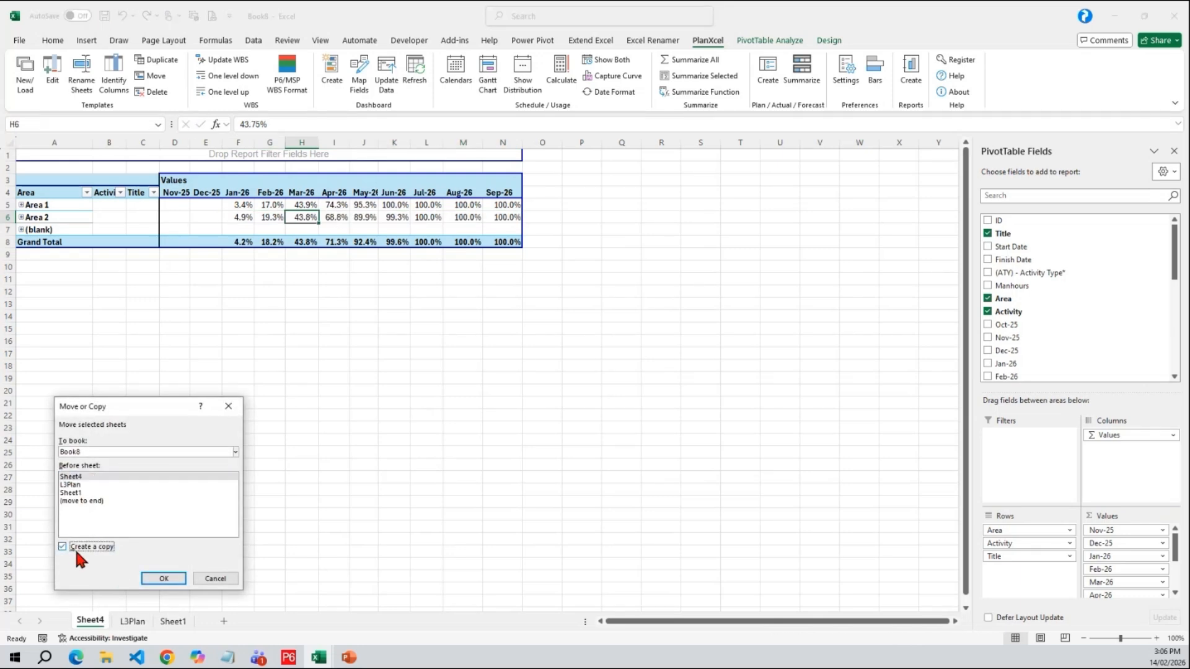
left_click(164, 578)
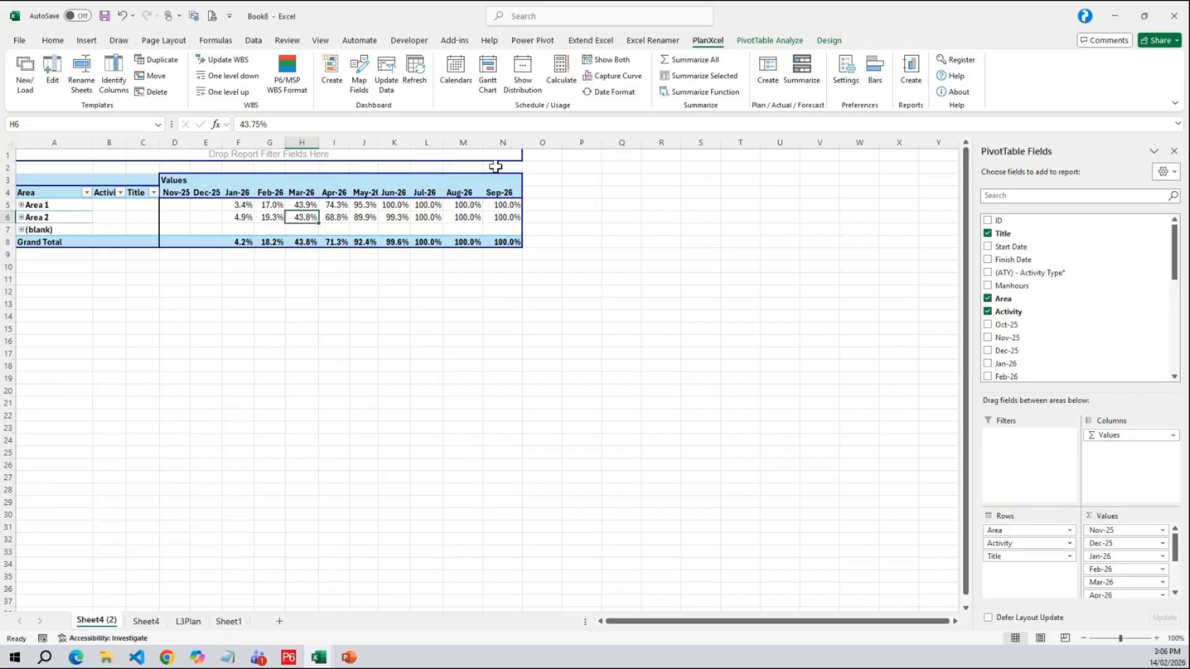
- Insert a 2-D line PivotChart from the pivot table on the copied sheet
left_click(86, 41)
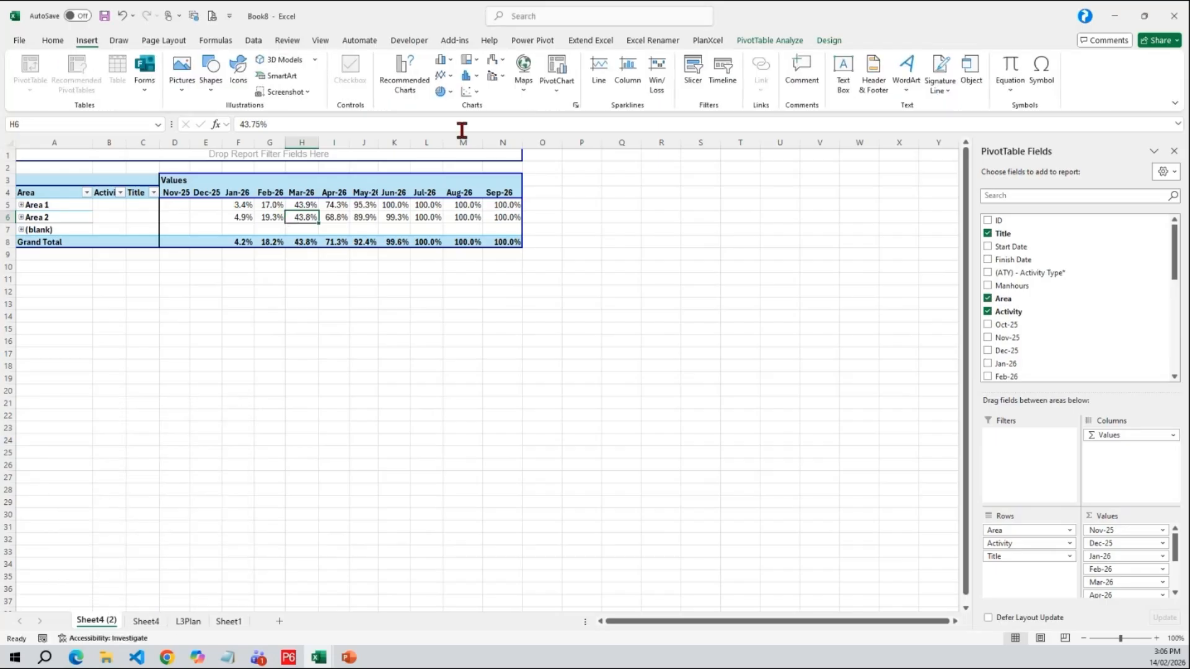
left_click(442, 60)
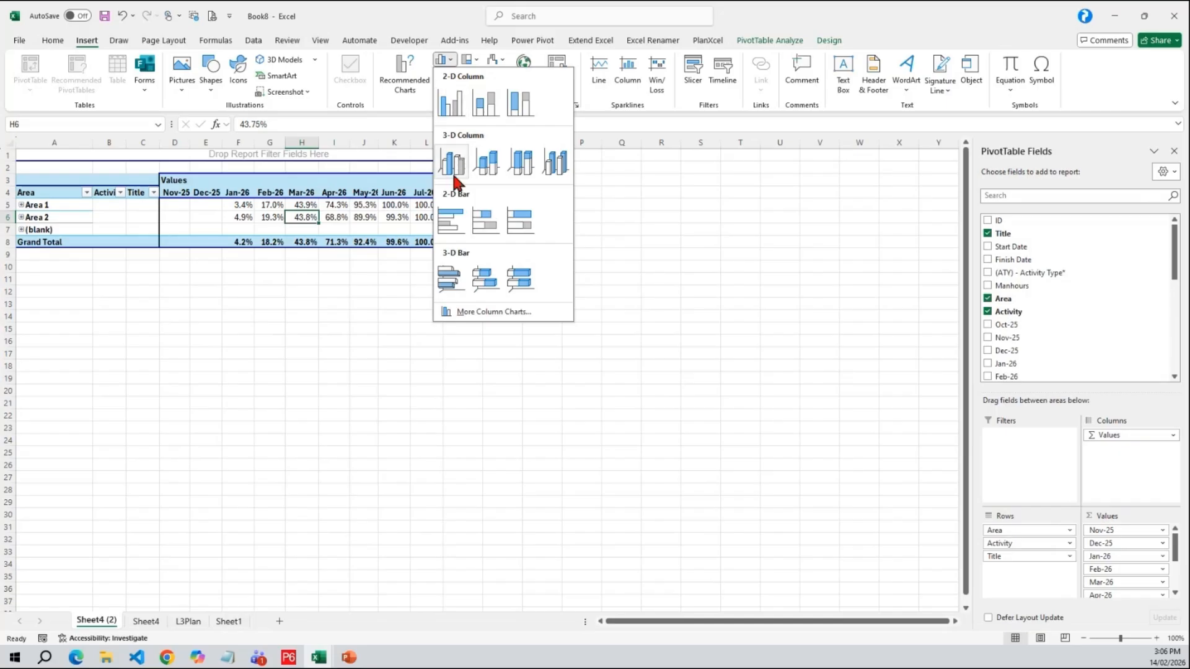
left_click(626, 168)
left_click(443, 75)
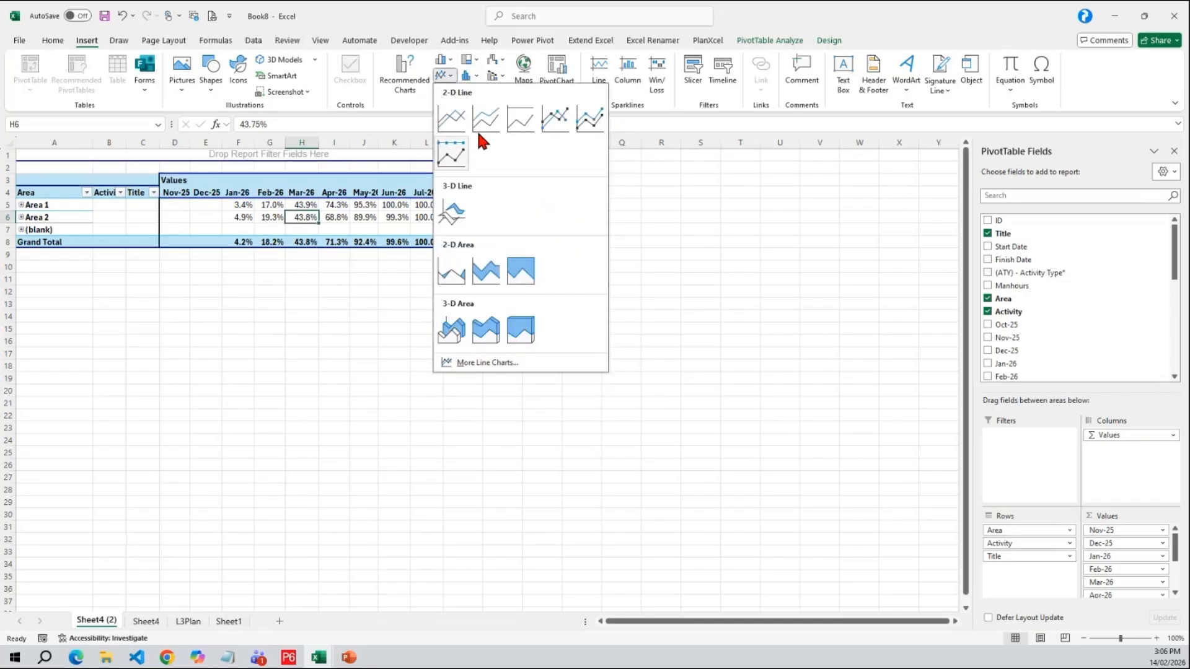
left_click(448, 117)
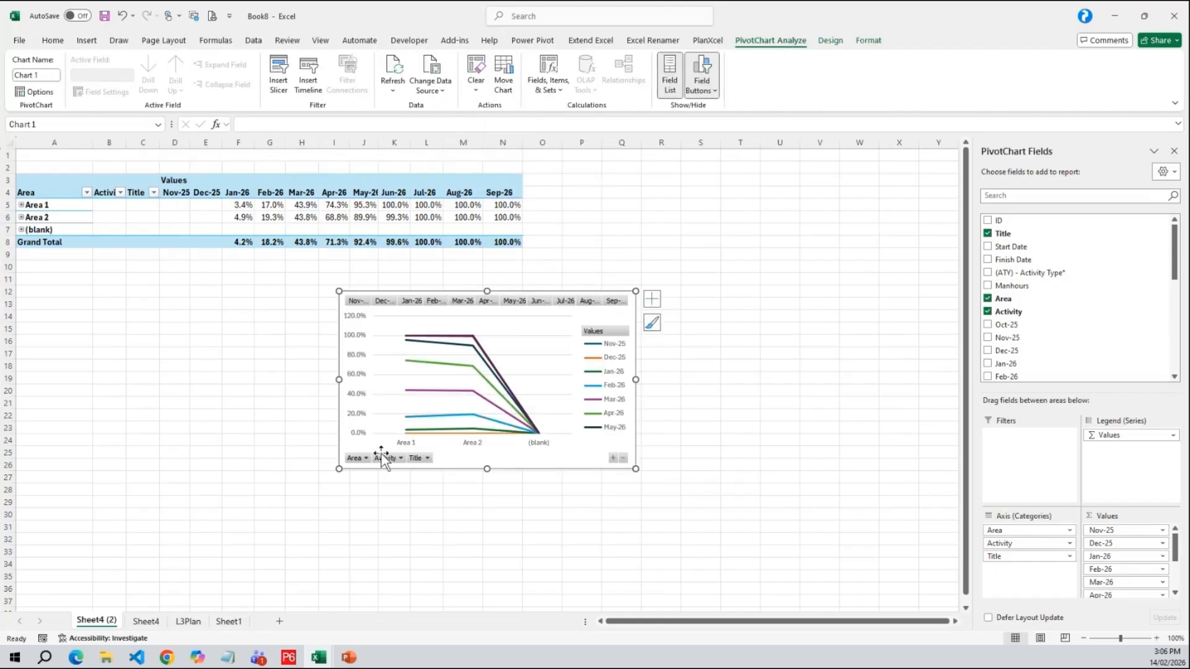
- Switch the chart's rows and columns so the months form the horizontal axis and the areas become the series
right_click(595, 313)
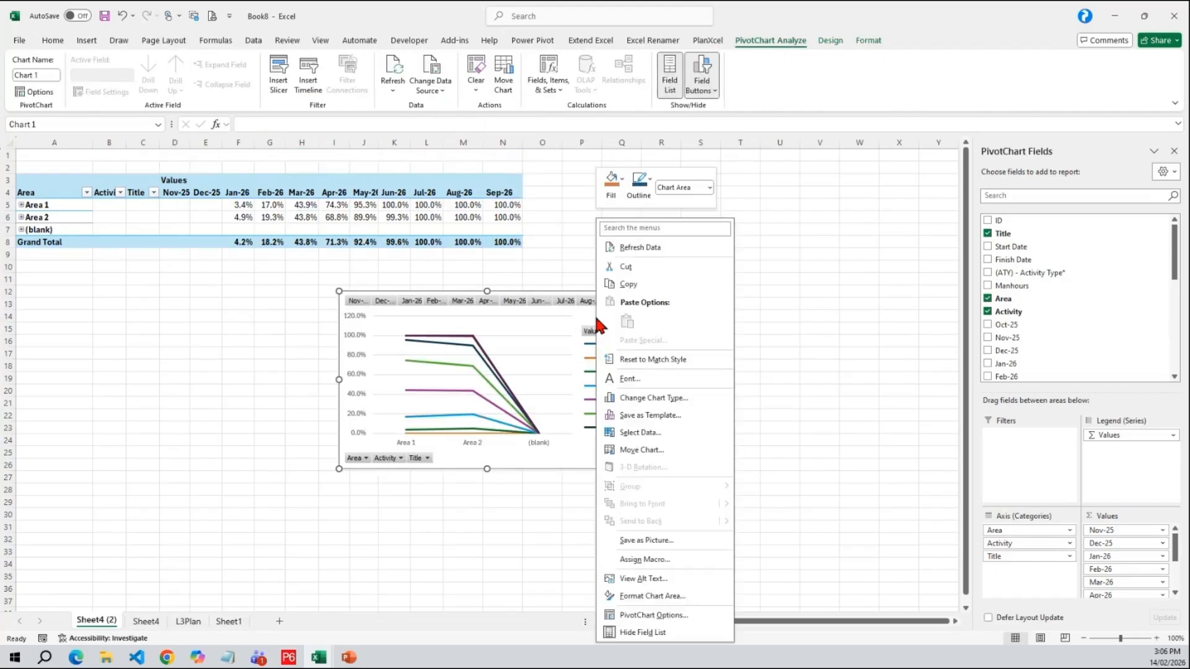
left_click(533, 314)
right_click(532, 322)
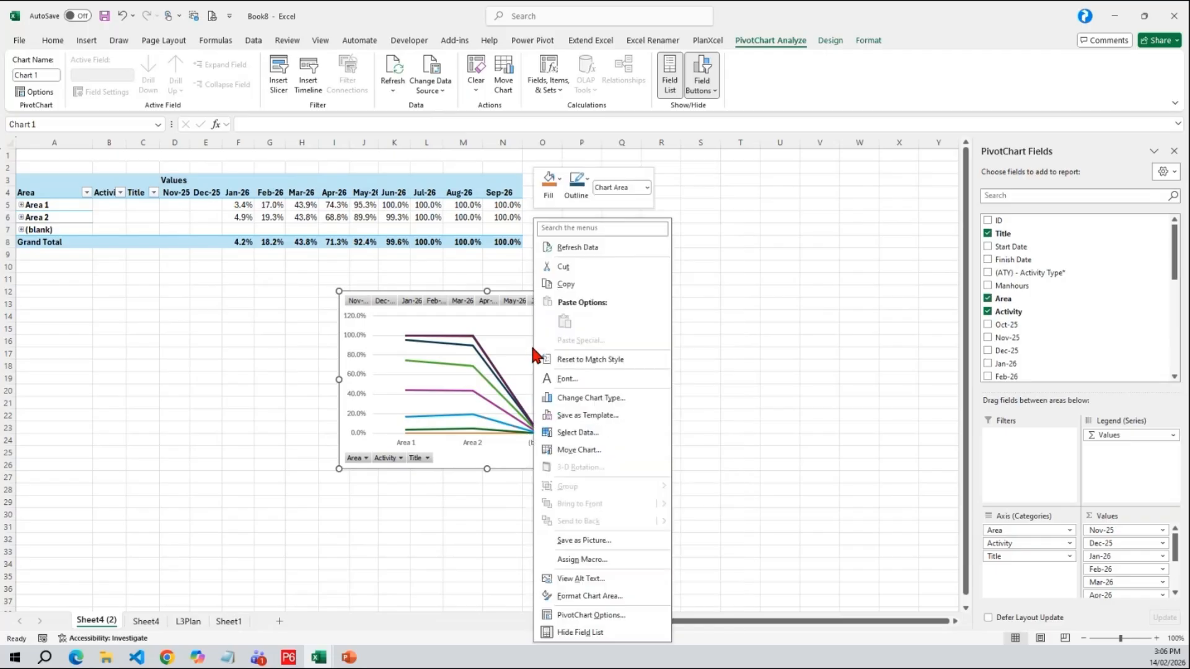
right_click(511, 330)
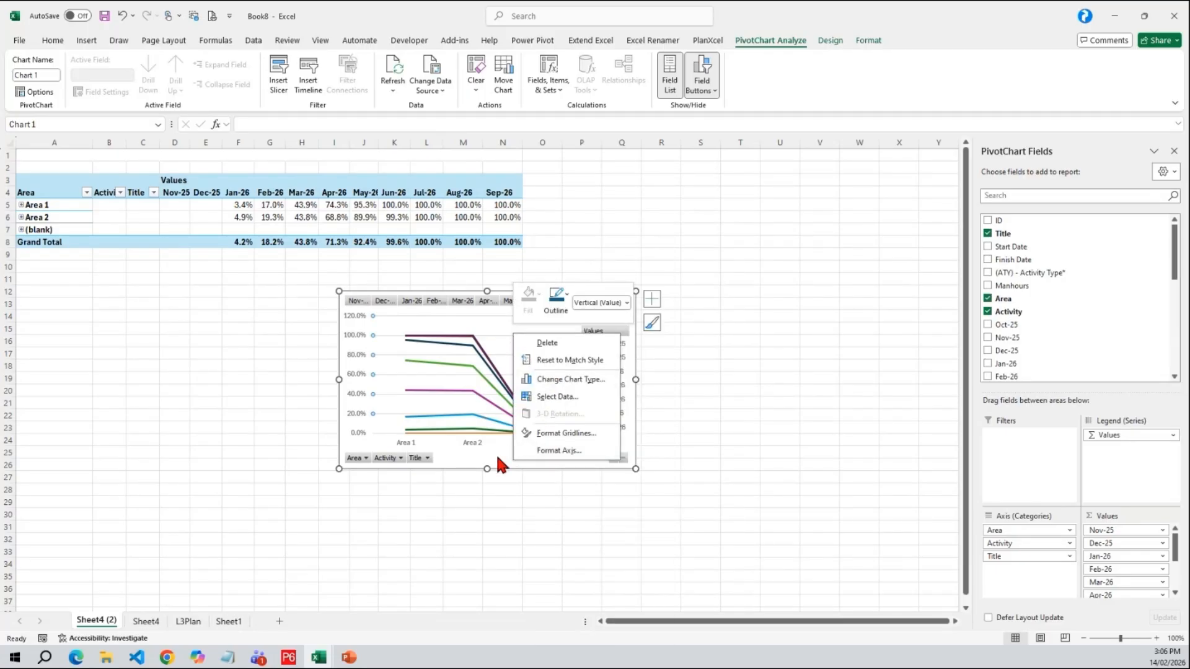
left_click(496, 453)
right_click(539, 330)
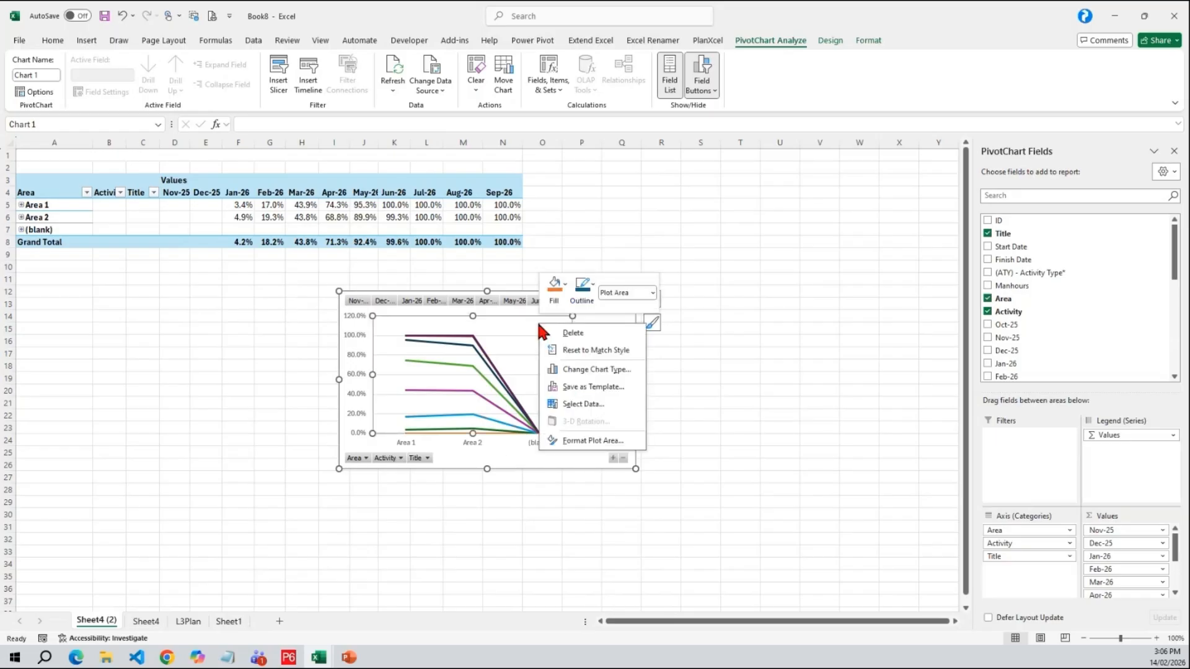
left_click(597, 408)
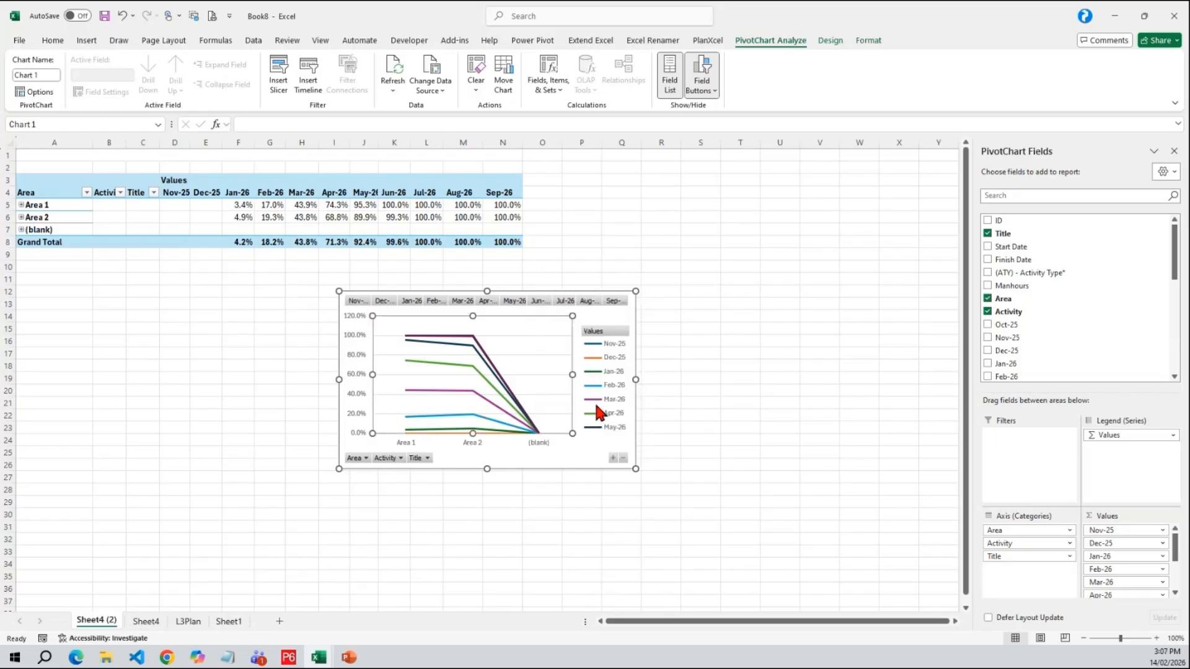
left_click(412, 351)
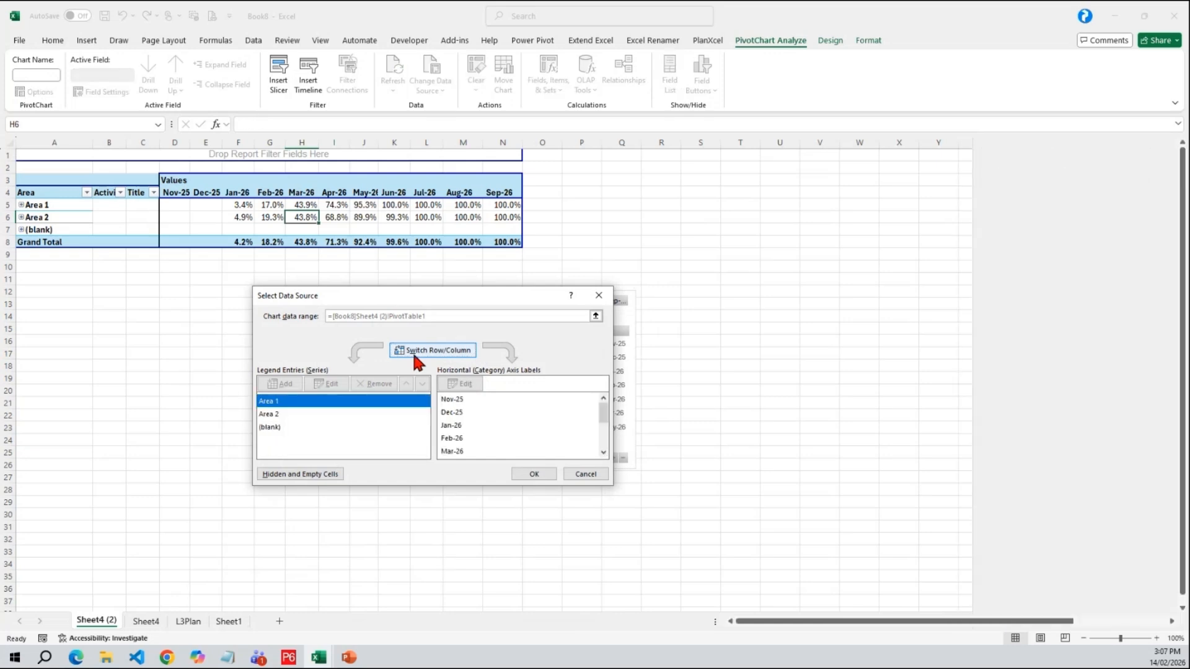
left_click(533, 475)
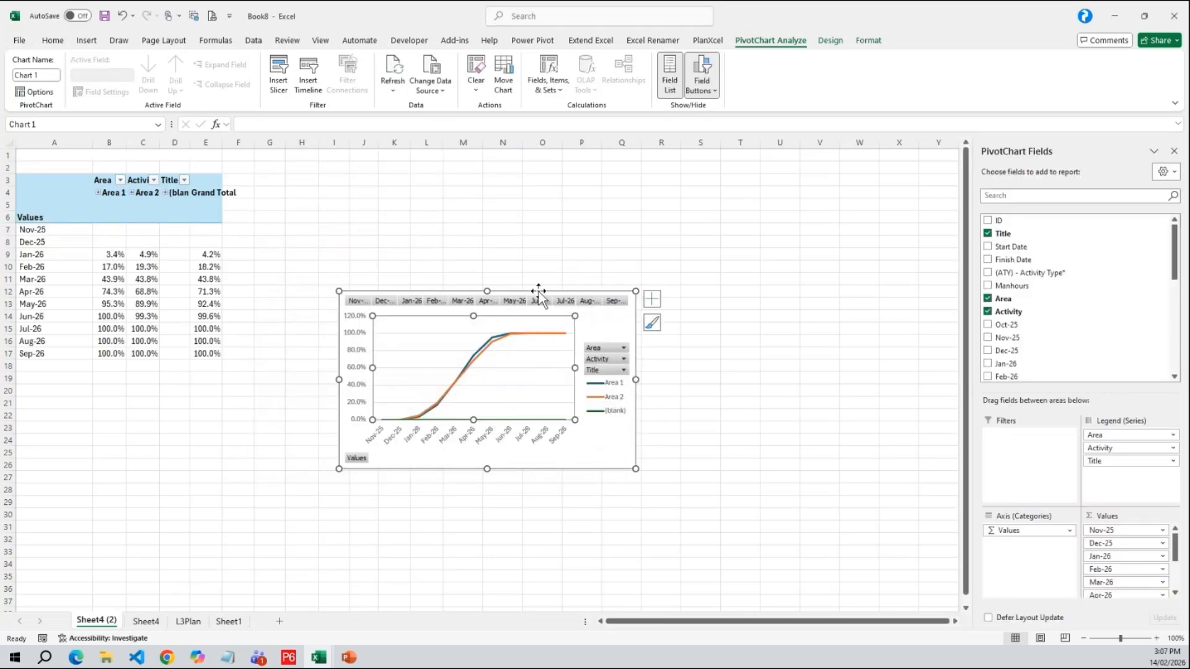
- Place the chart beside the pivot table, hide all its field buttons and enlarge it to about row 30
left_click_drag(539, 290, 486, 186)
right_click(484, 190)
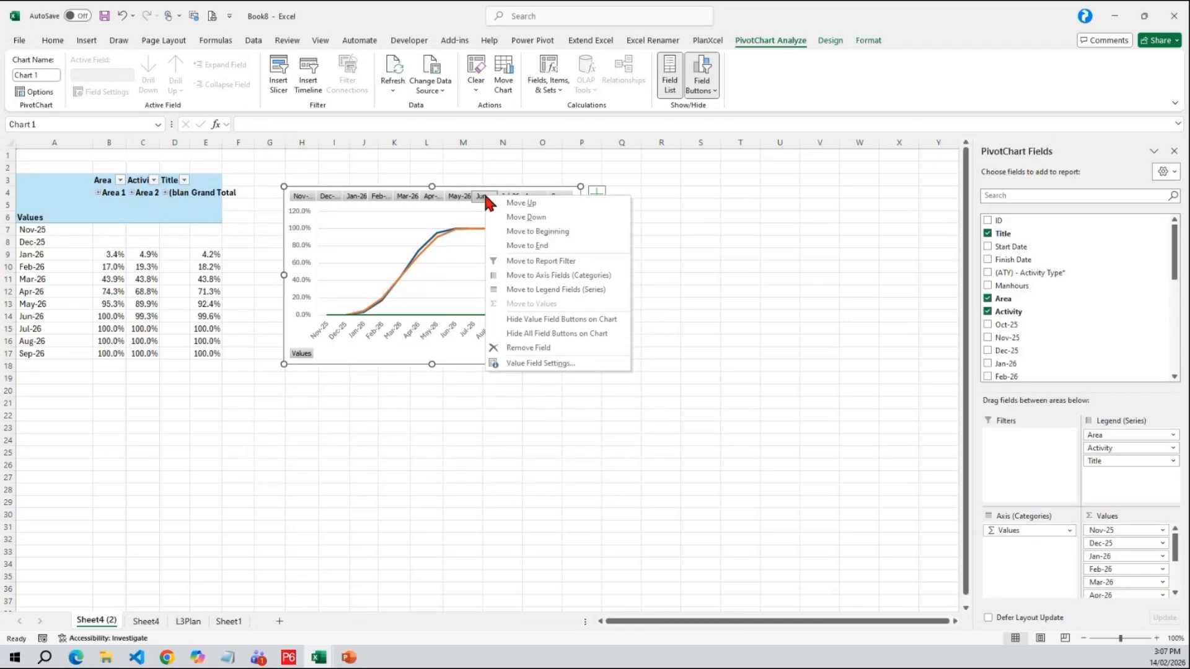
left_click(520, 338)
left_click_drag(580, 364, 795, 523)
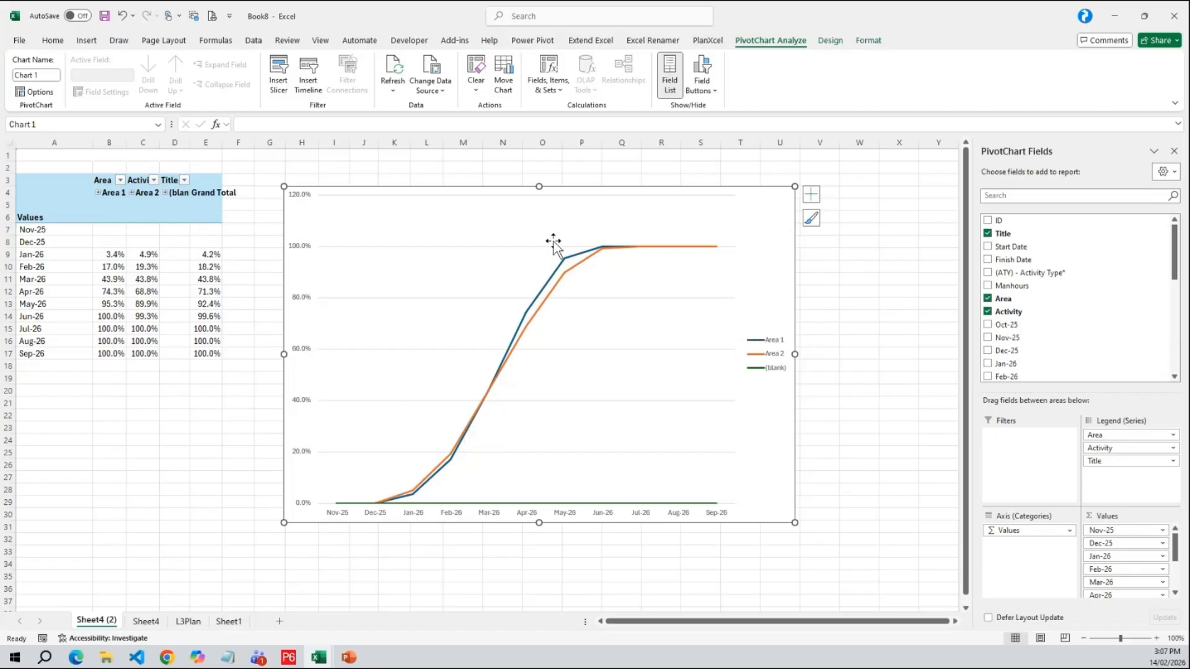
left_click(900, 374)
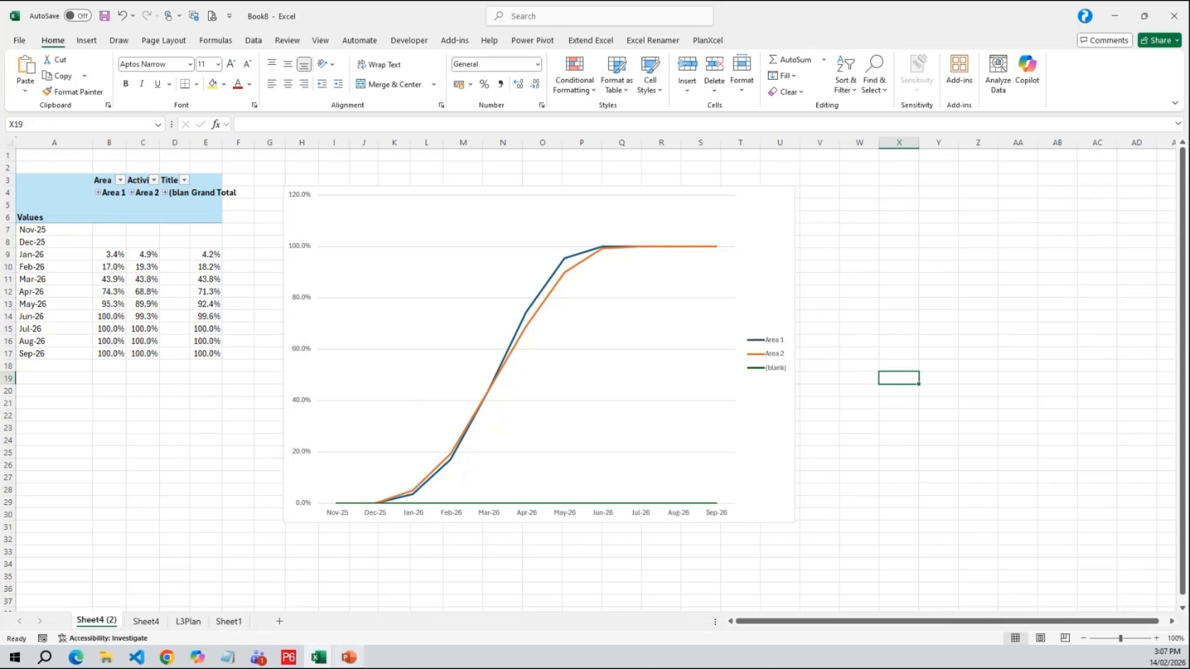
- Switch to the Book7 workbook and set the dashboard's Chart 1 to the Histogram/SCurve measure as a line chart broken down by WBS2
left_click(313, 661)
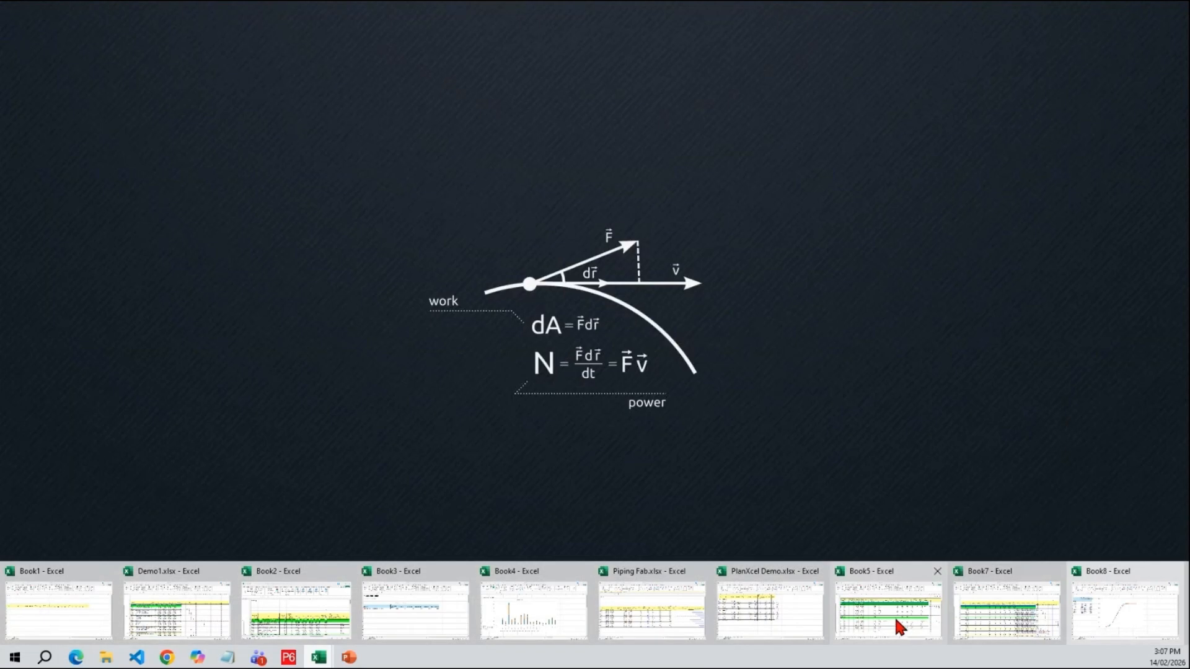
left_click(894, 615)
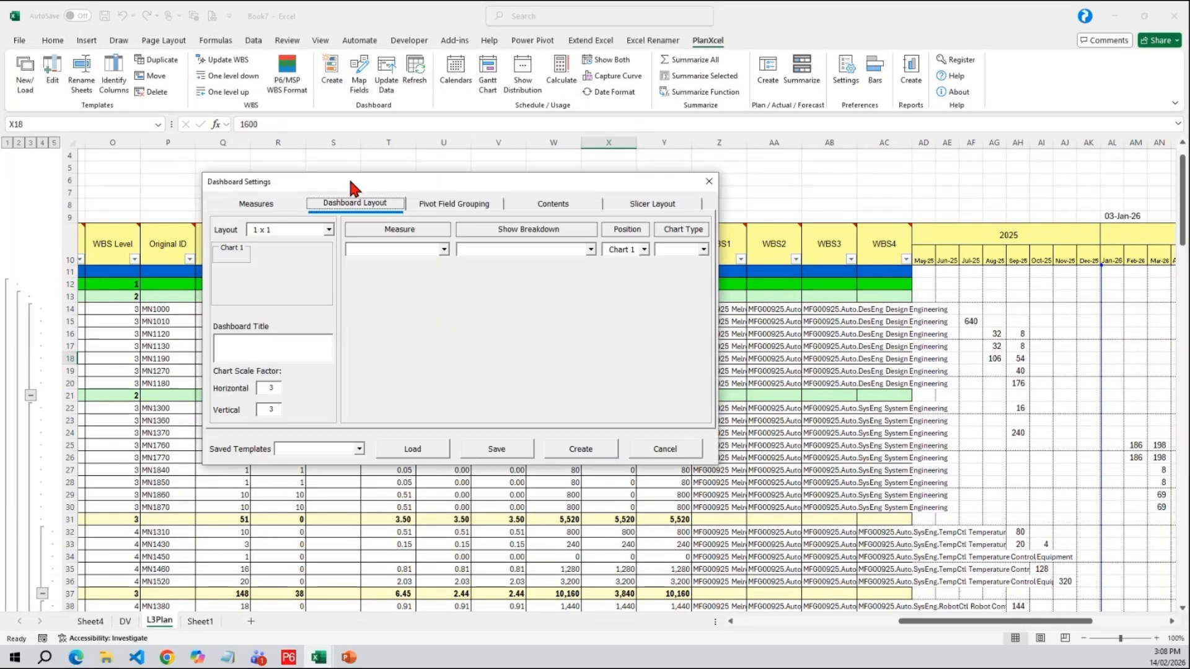
left_click(375, 248)
left_click(346, 304)
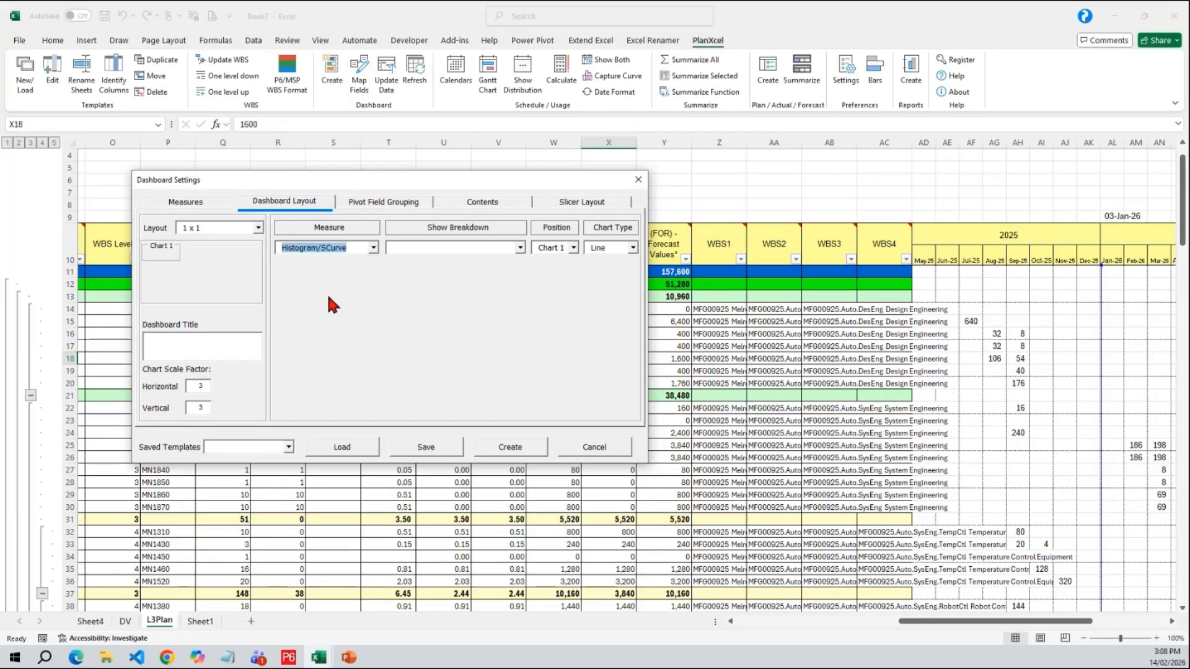
left_click(520, 247)
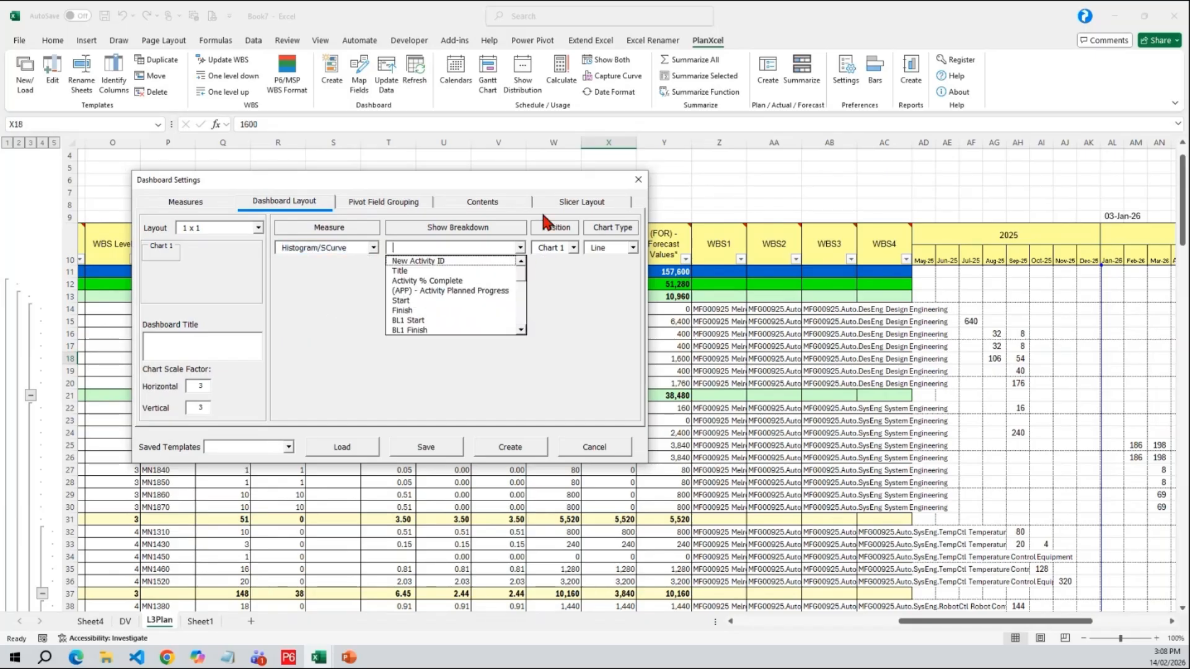
left_click(513, 281)
left_click(521, 248)
left_click_drag(523, 280, 521, 310)
left_click(512, 317)
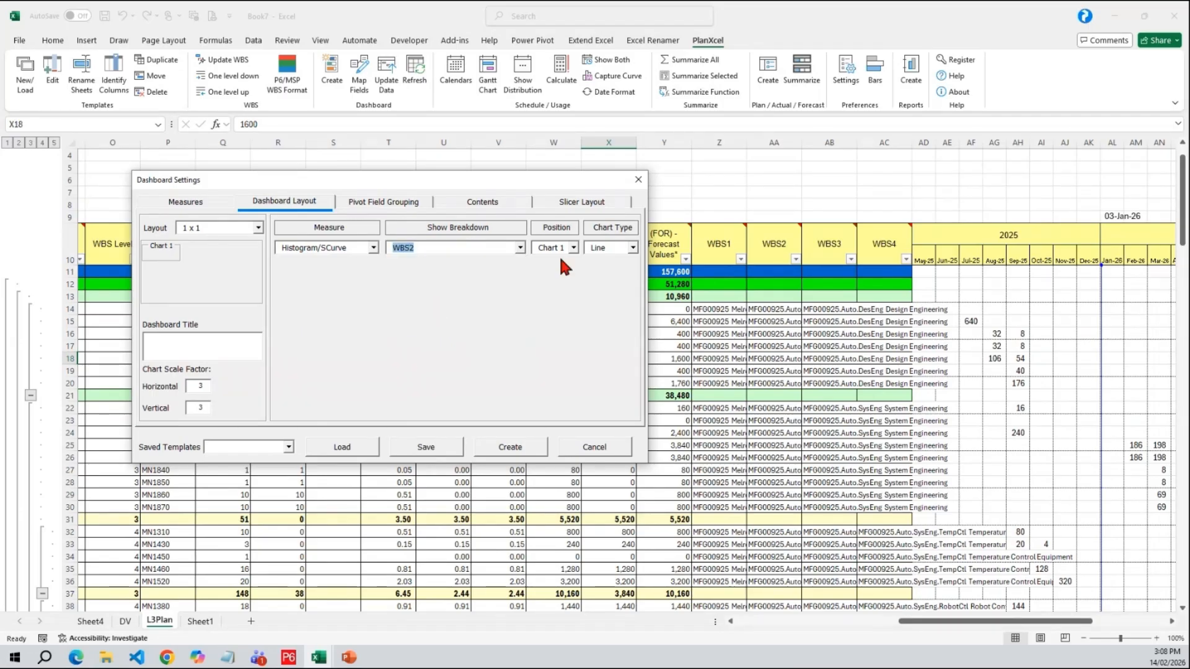
- Enable Aggregate Values for the S-curve and create the dashboard with the L3Plan calendar headings May-25 to Apr-27 on the X axis
left_click(466, 202)
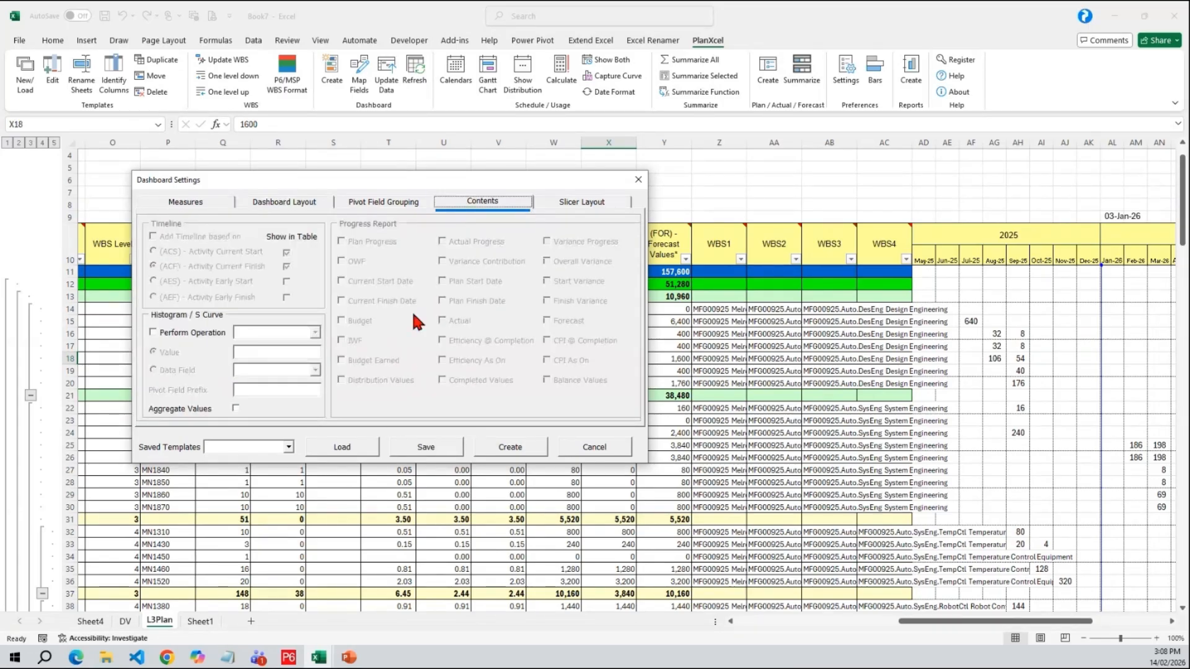
left_click(236, 408)
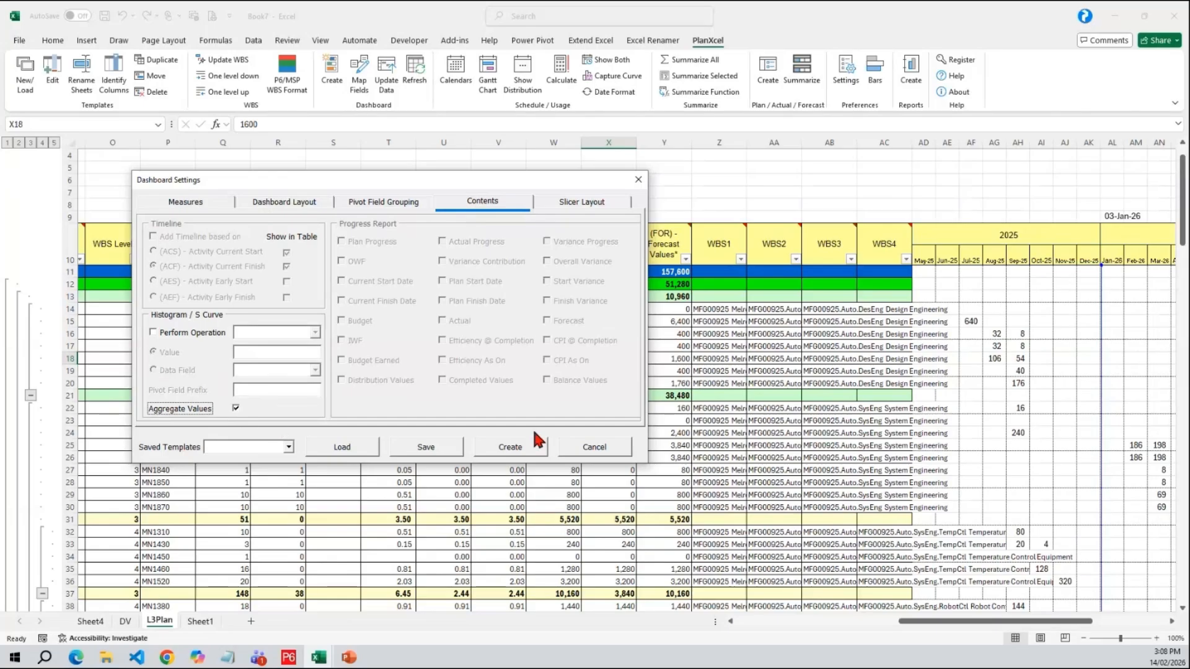
left_click(595, 204)
left_click(525, 447)
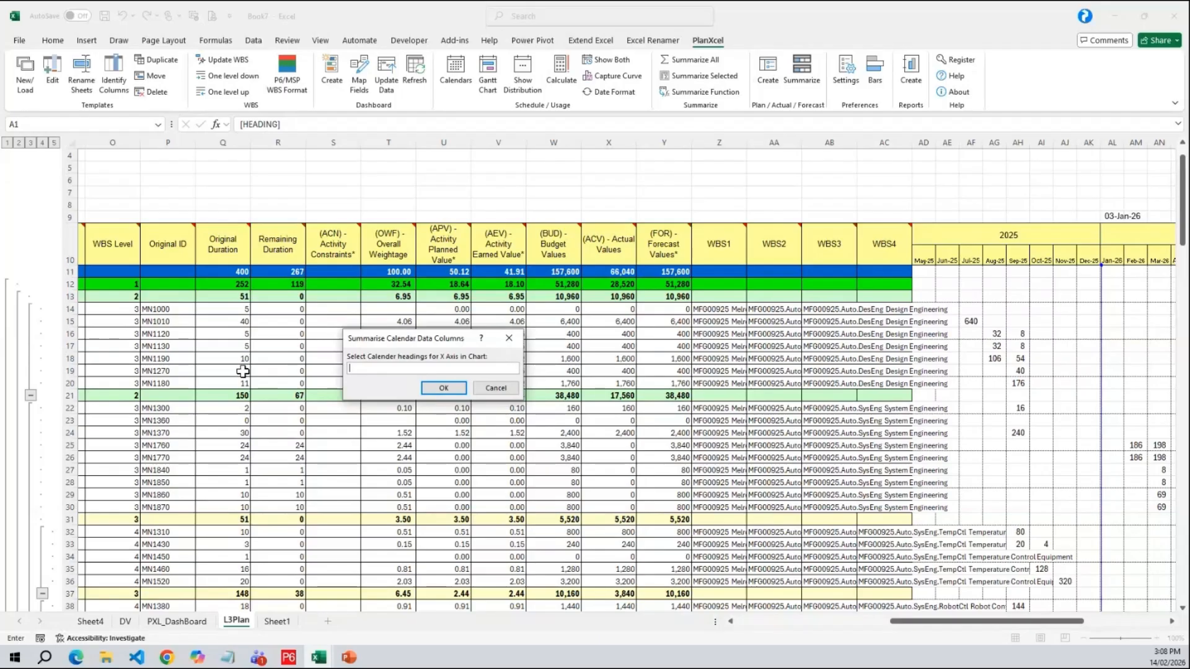
left_click_drag(925, 260, 1077, 260)
left_click(444, 388)
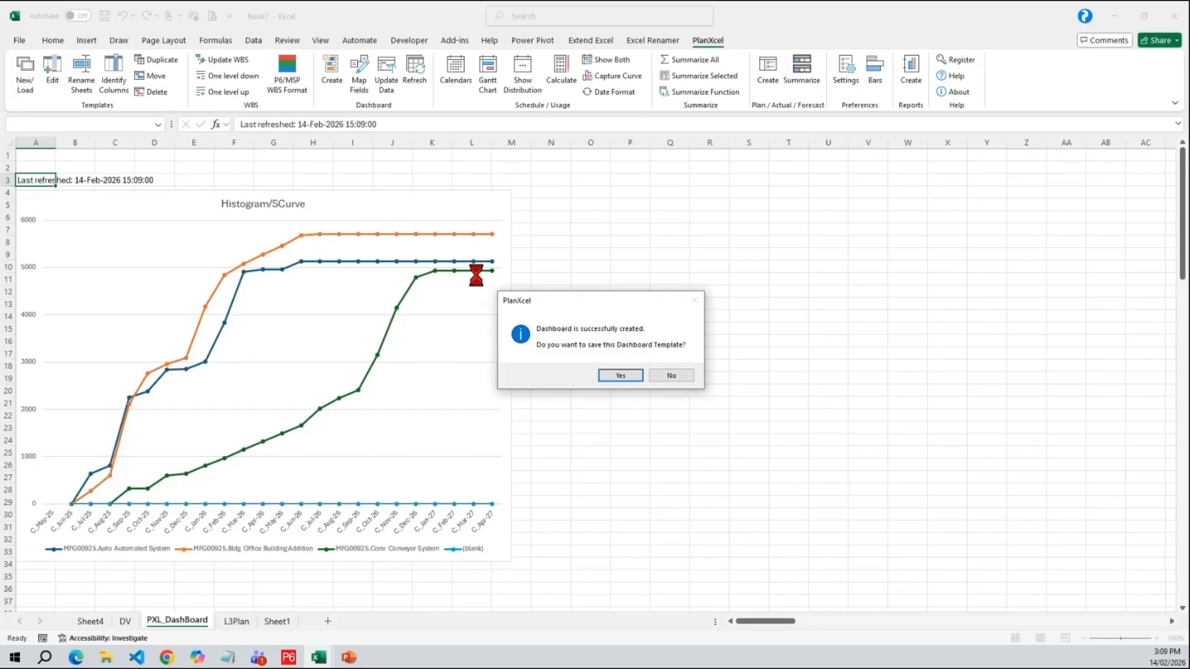
- Decline saving the dashboard template and return to the L3Plan sheet
left_click(671, 376)
left_click(542, 478)
left_click(235, 621)
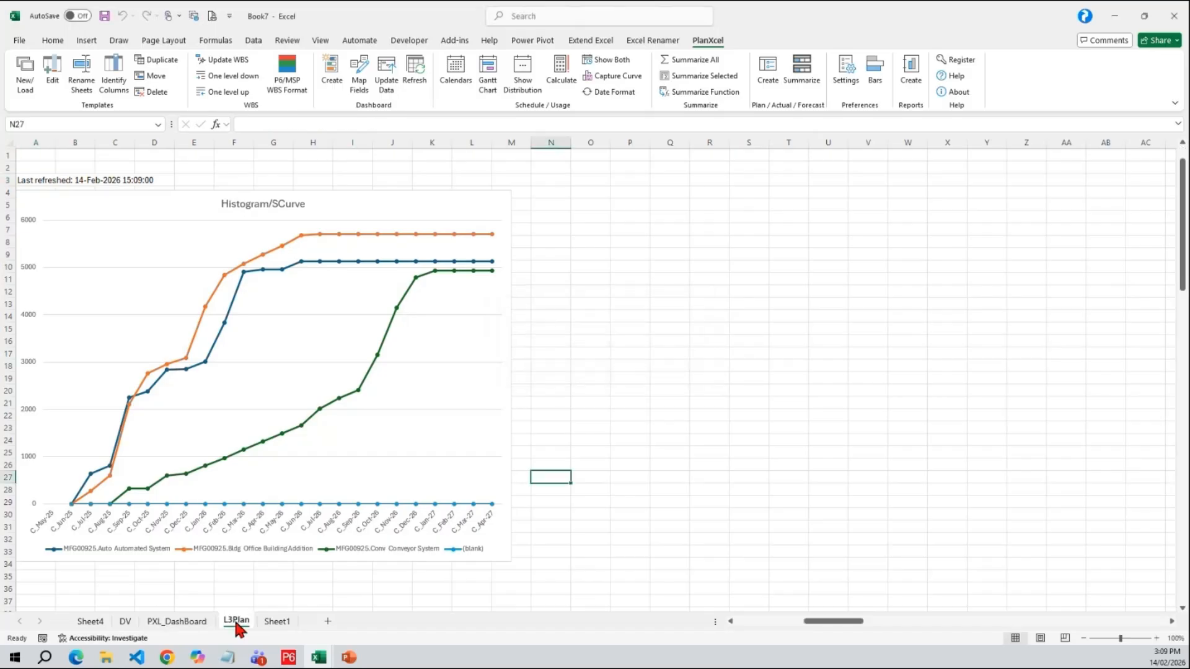
- Enable cumulative values in the PlanXcel distribution settings and redisplay the distribution on the L3Plan sheet
left_click(332, 74)
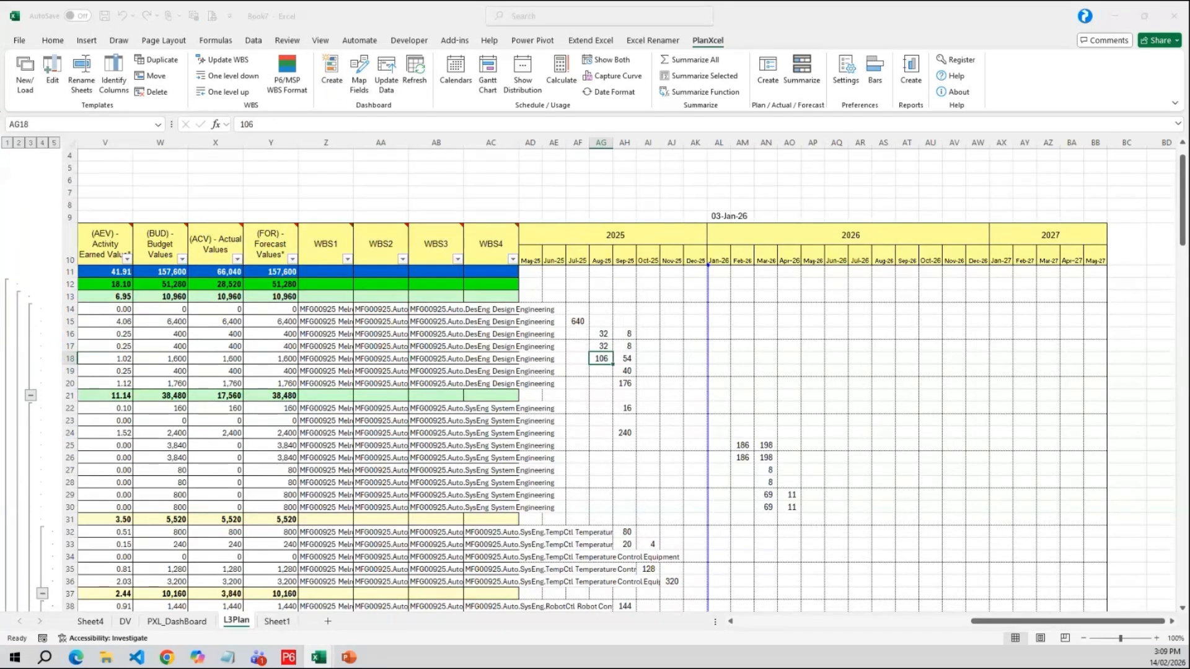
left_click(278, 158)
left_click(468, 286)
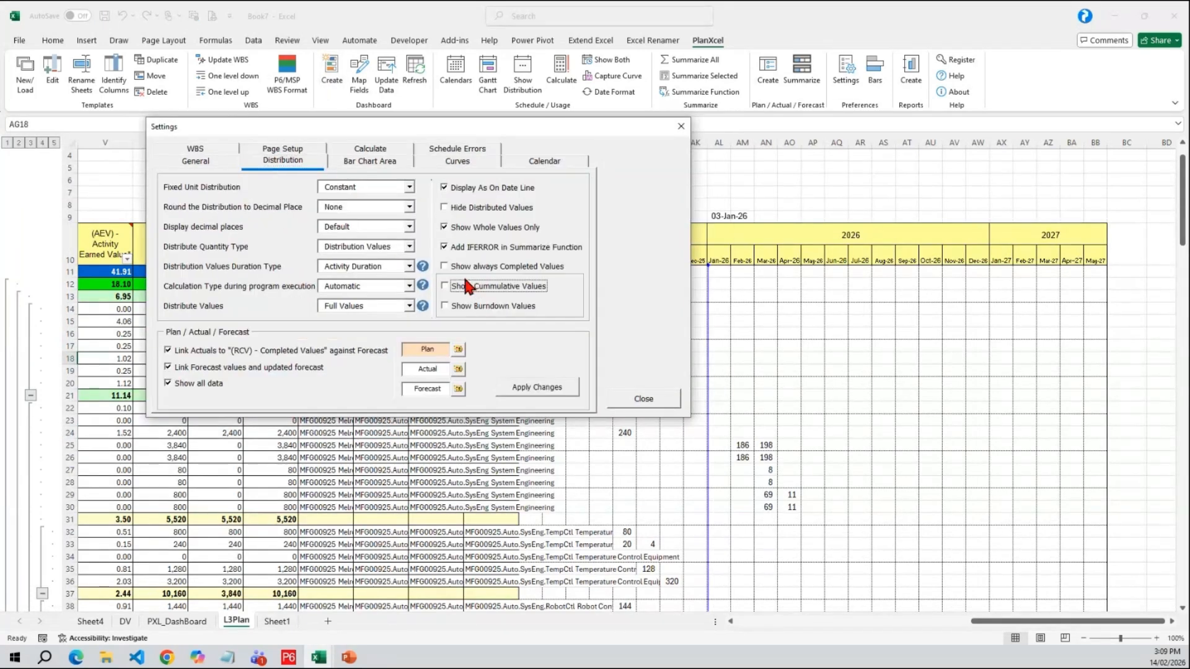
left_click(444, 286)
left_click(641, 400)
left_click(523, 71)
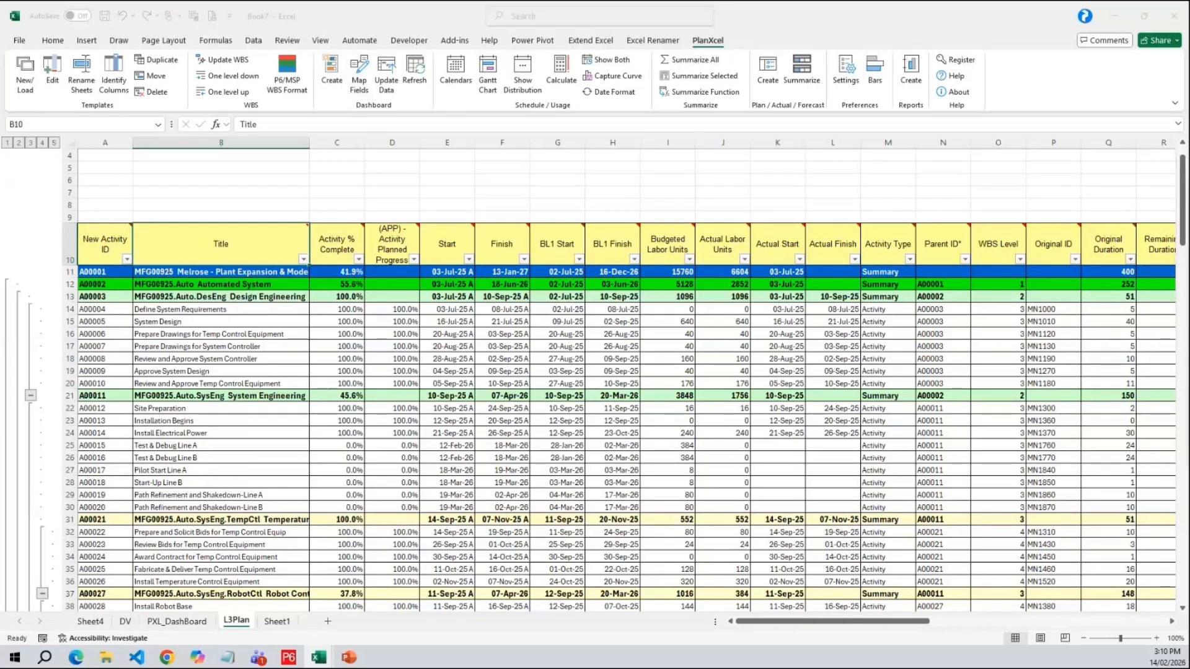
- Set Chart 1 of a new dashboard to the Histogram/SCurve measure as a line chart with a WBS2 breakdown
left_click_drag(971, 178, 293, 195)
left_click(379, 268)
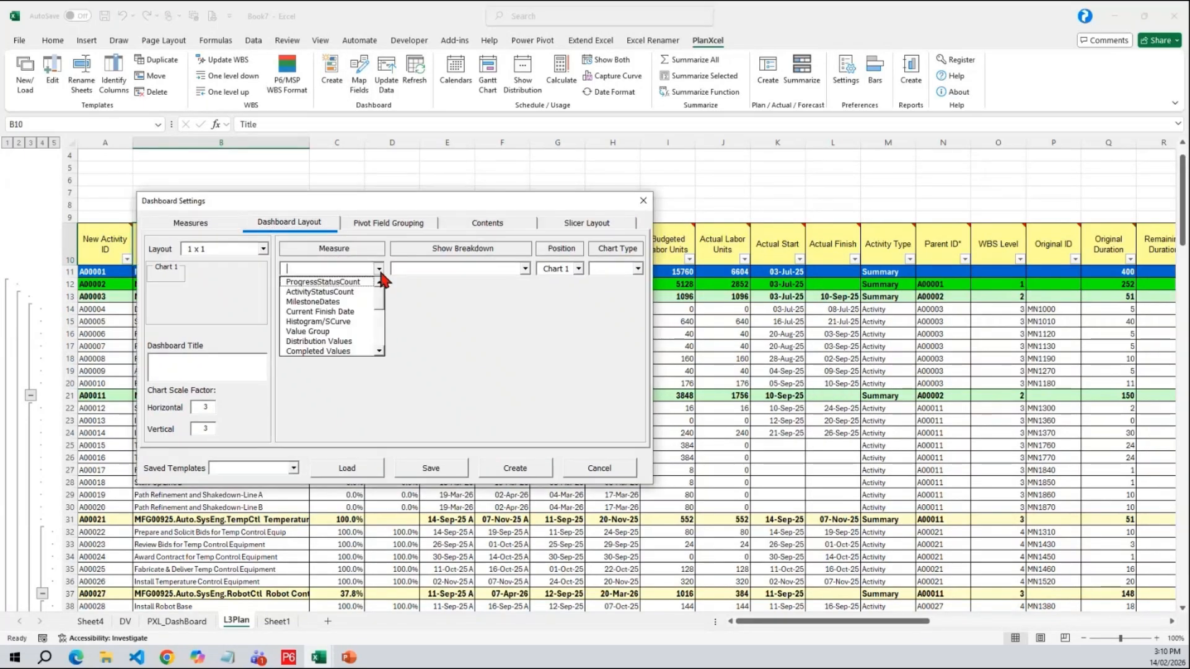
left_click(318, 322)
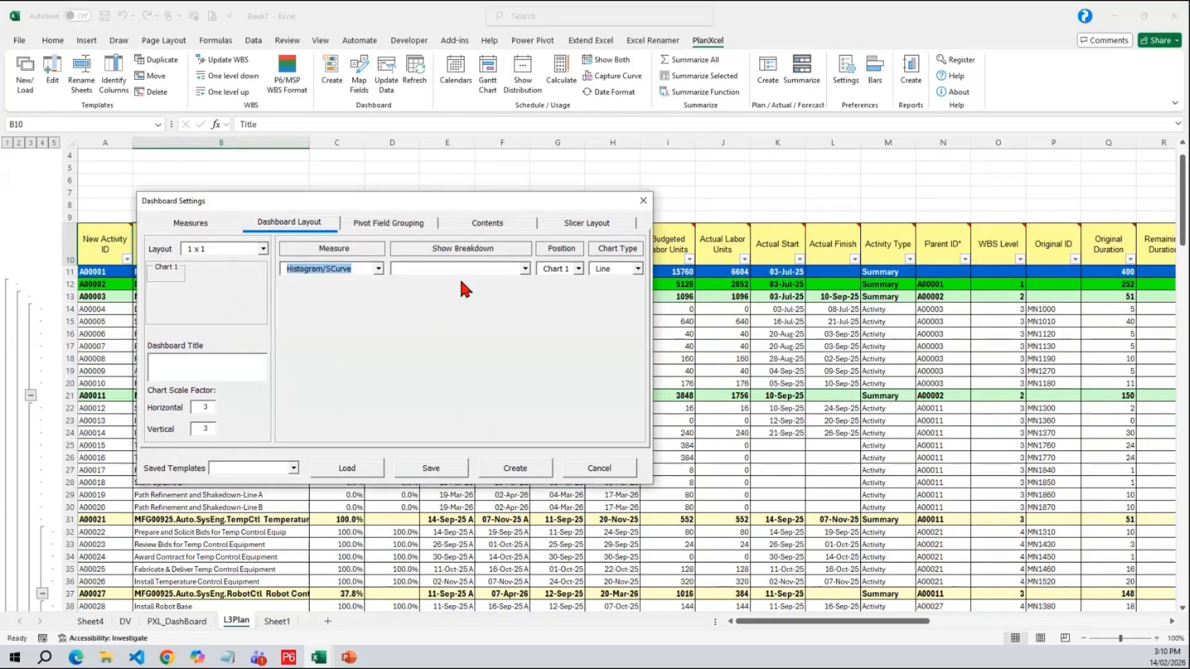
left_click(524, 269)
left_click(530, 310)
left_click_drag(530, 310, 529, 347)
left_click(478, 336)
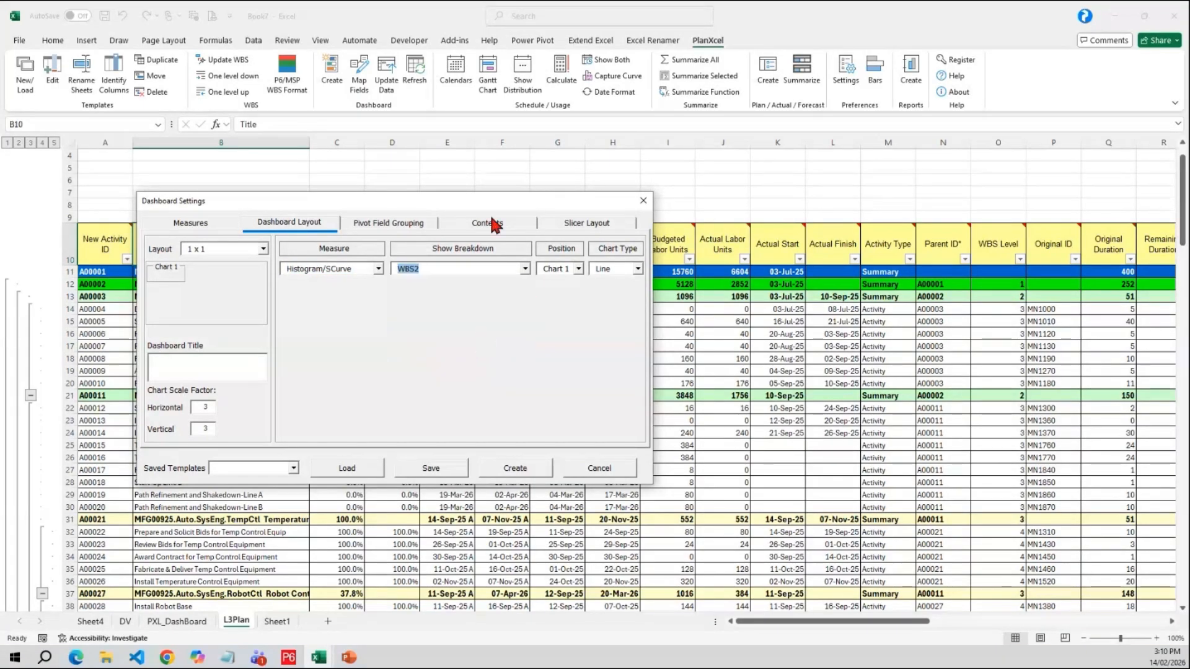
- Configure the S-curve to divide its values by the Budgeted Labor Units data field
left_click(490, 223)
left_click(158, 354)
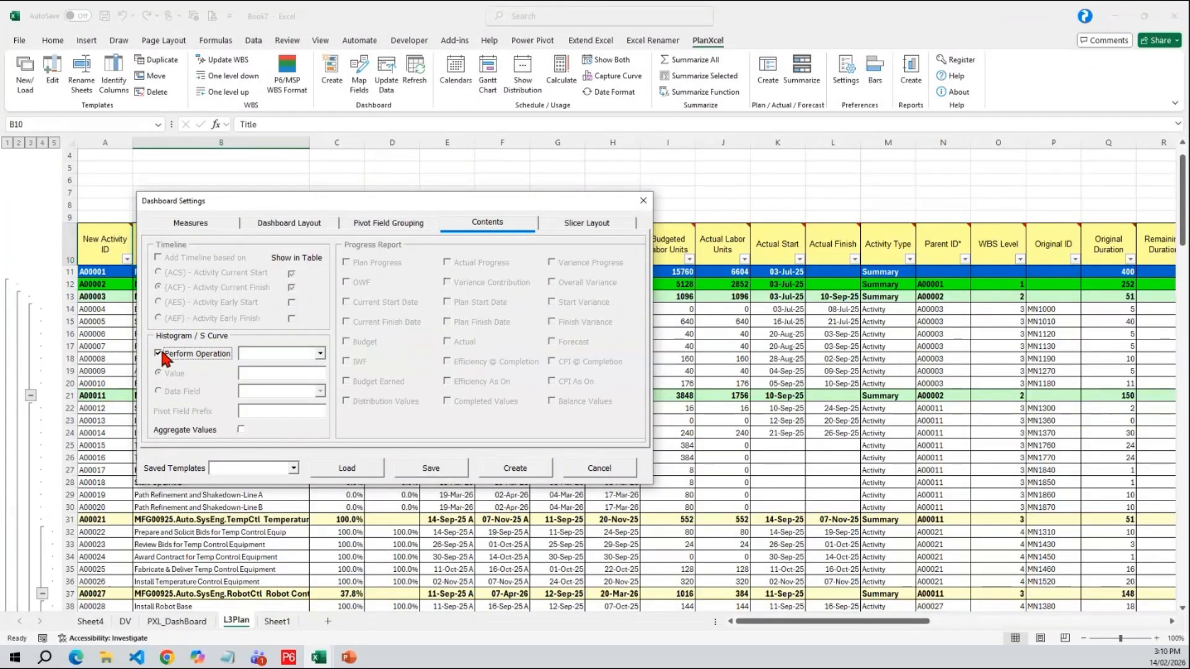
left_click(317, 357)
left_click(306, 394)
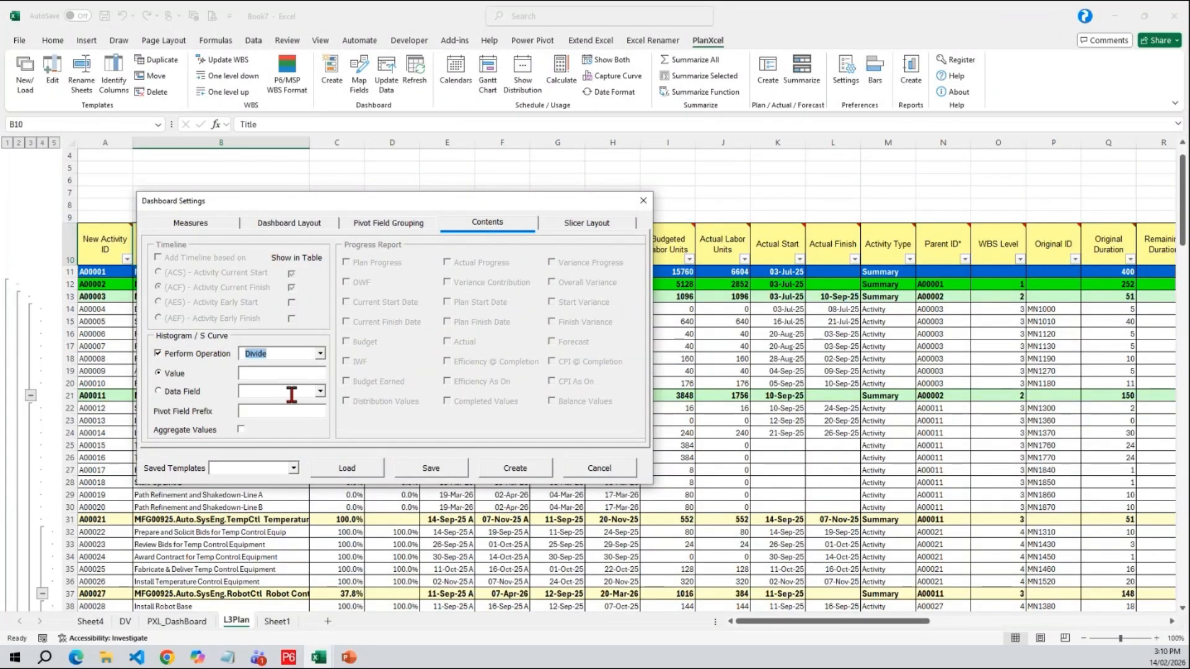
left_click(186, 392)
left_click(319, 392)
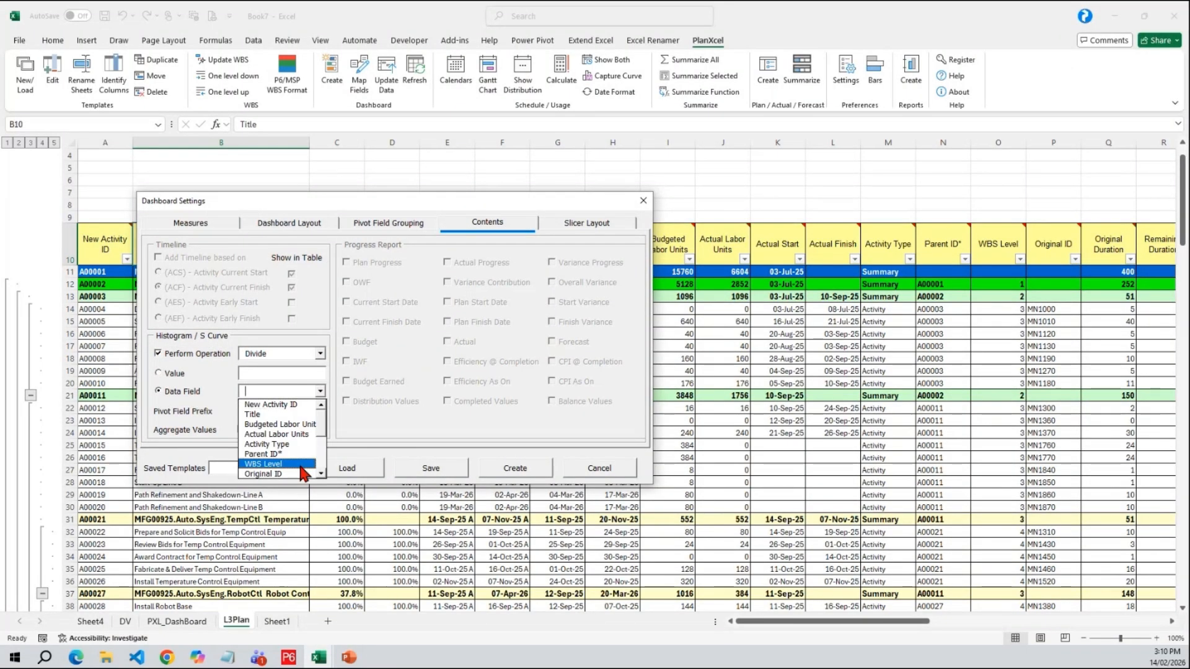
scroll(312, 434, "down", 2)
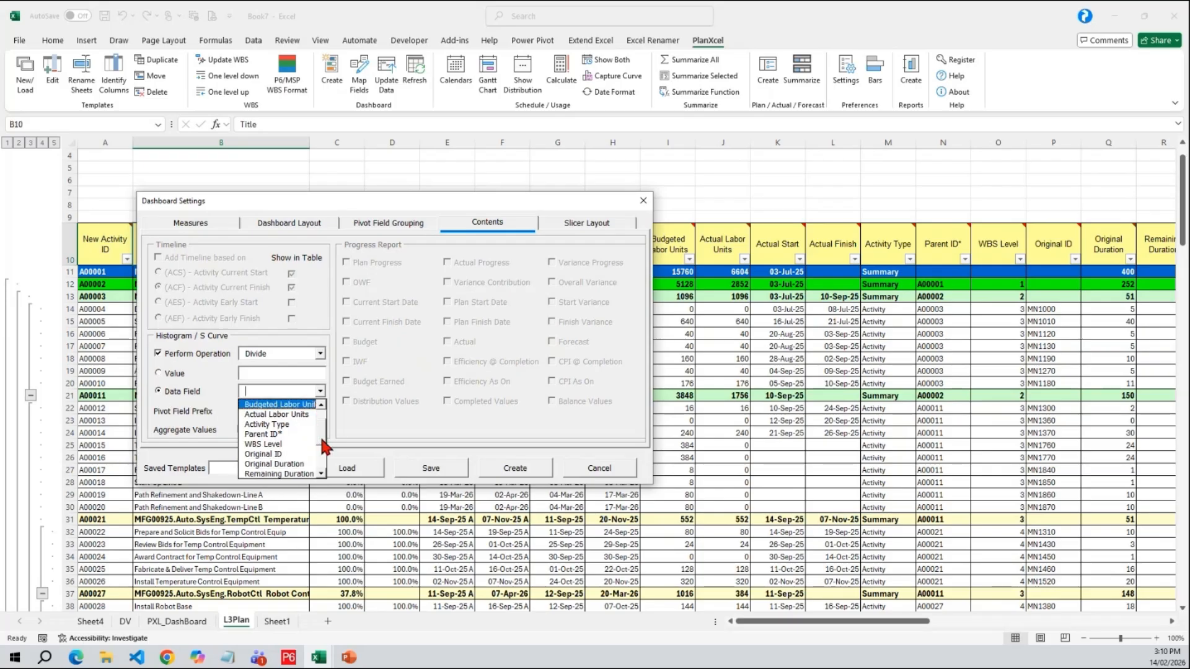
left_click(305, 406)
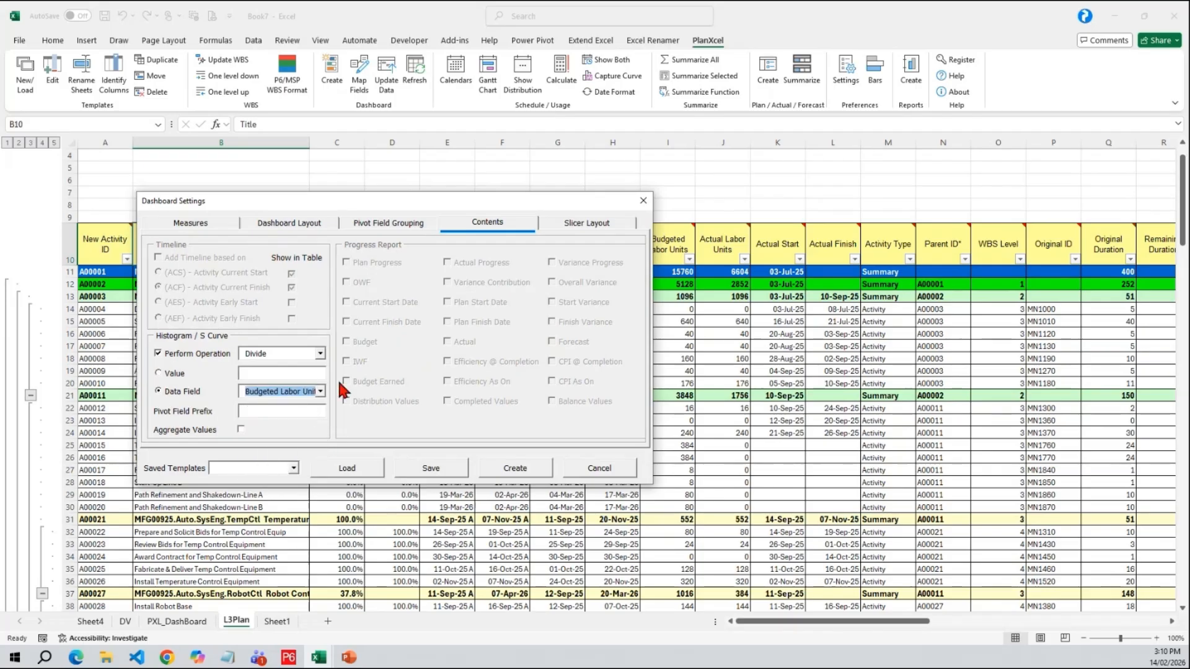
- Add a WBS2 slicer to the dashboard's slicer layout
left_click(567, 224)
left_click(547, 268)
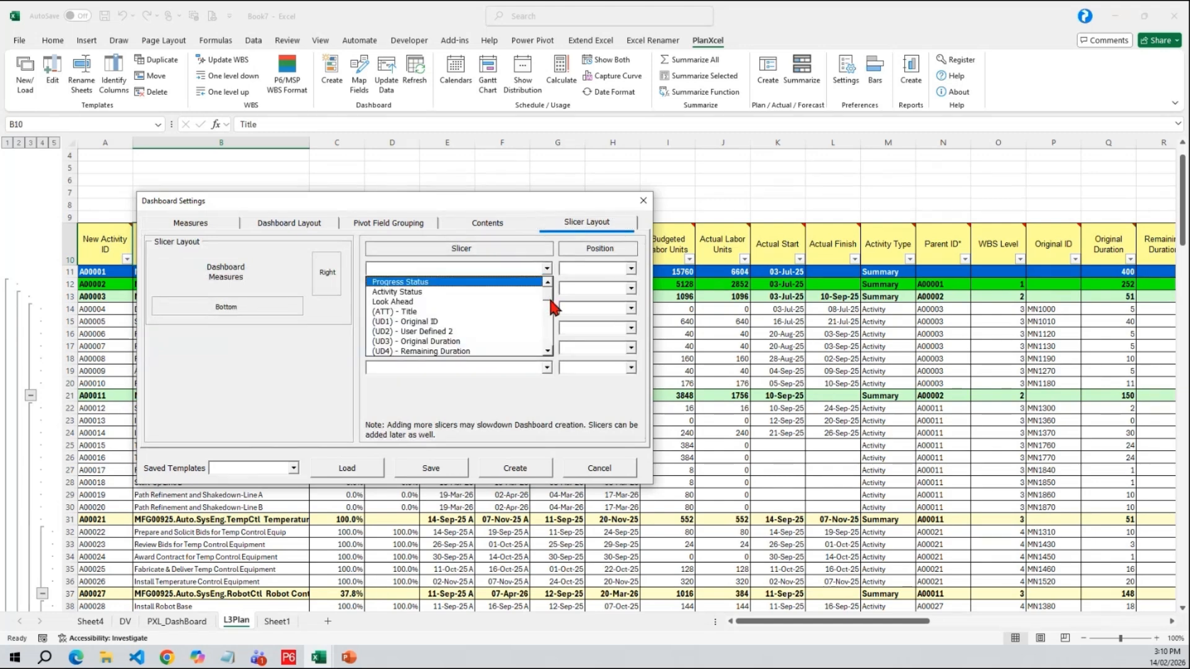
left_click_drag(548, 295, 555, 331)
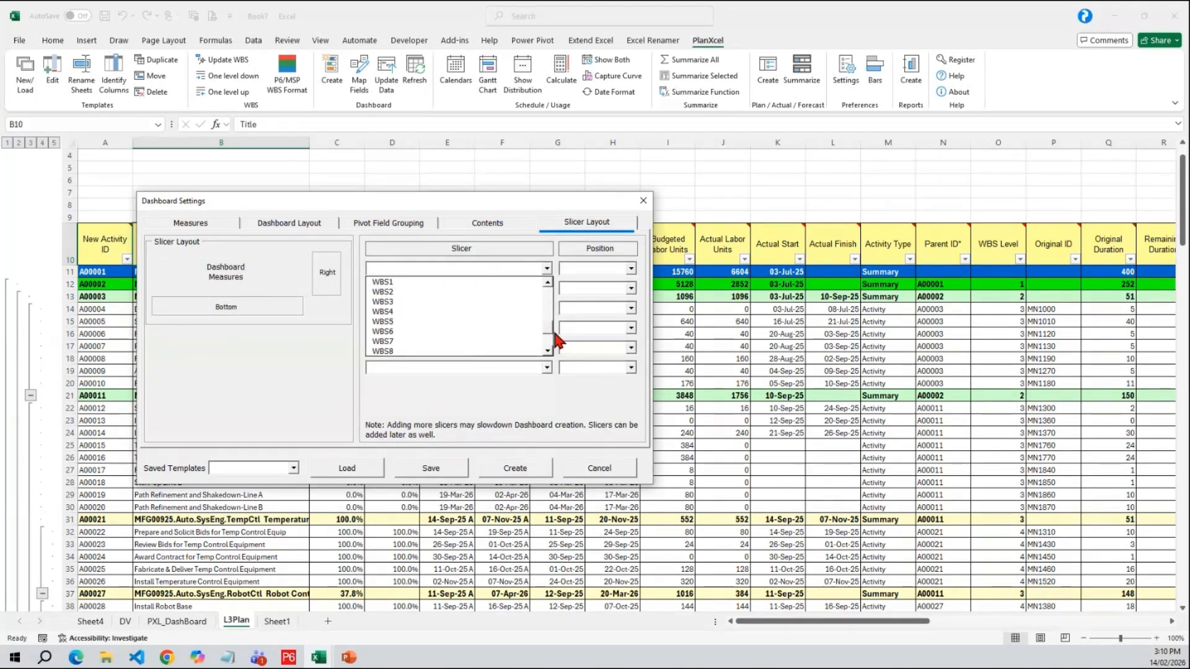
left_click(445, 293)
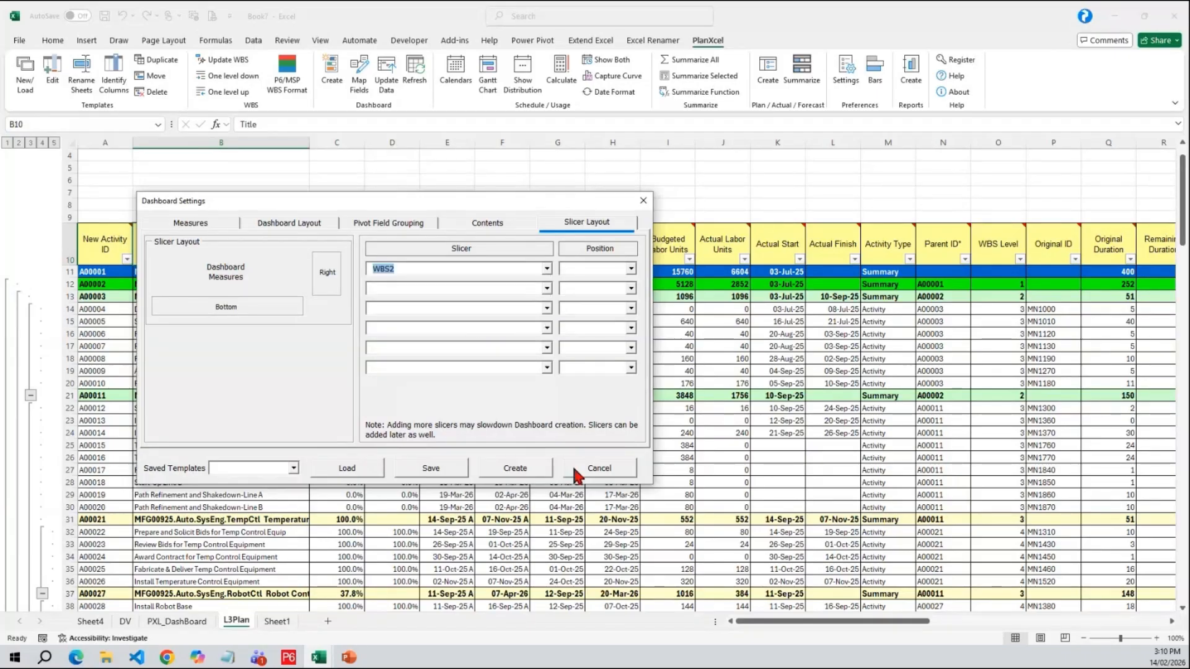
- Create the dashboard using the calendar headings May-25 to Apr-27, $AD$10:$BA$10, for the chart's X axis
left_click(515, 468)
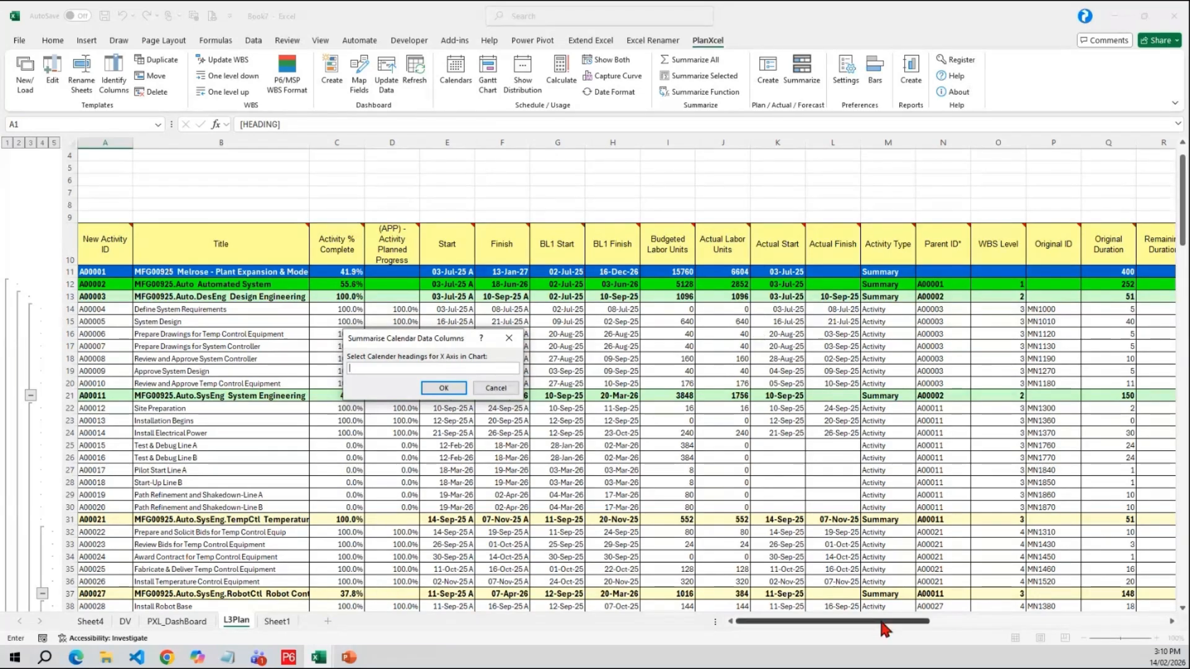
left_click_drag(904, 623, 1127, 623)
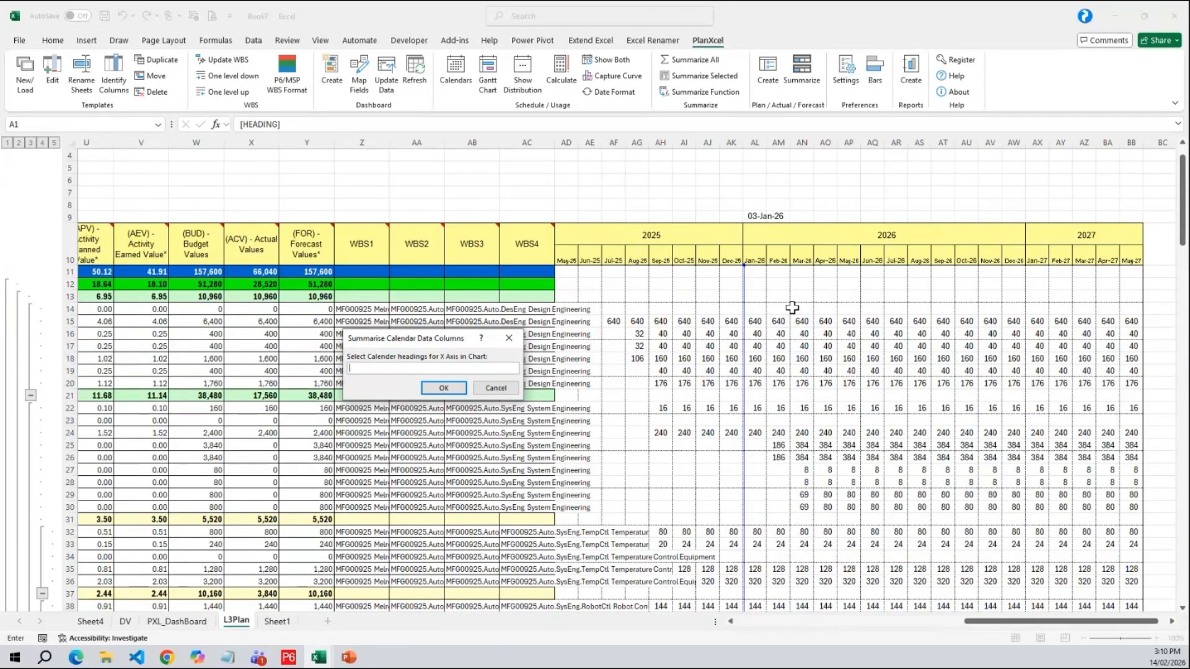
left_click_drag(563, 259, 1107, 259)
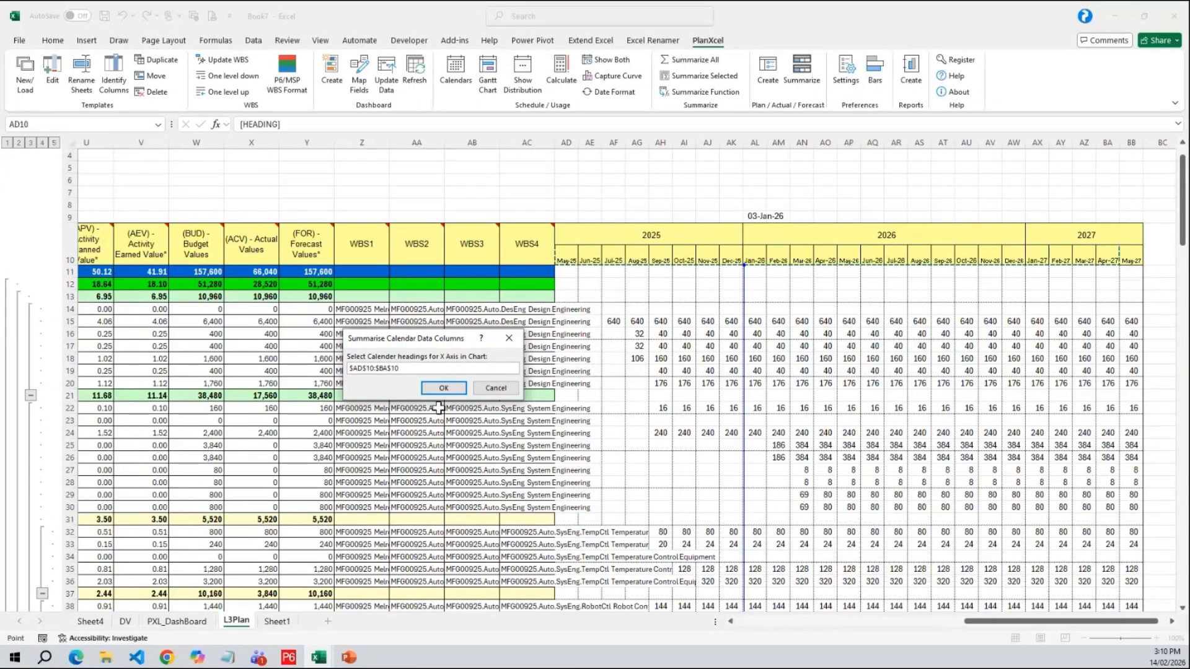
left_click(441, 390)
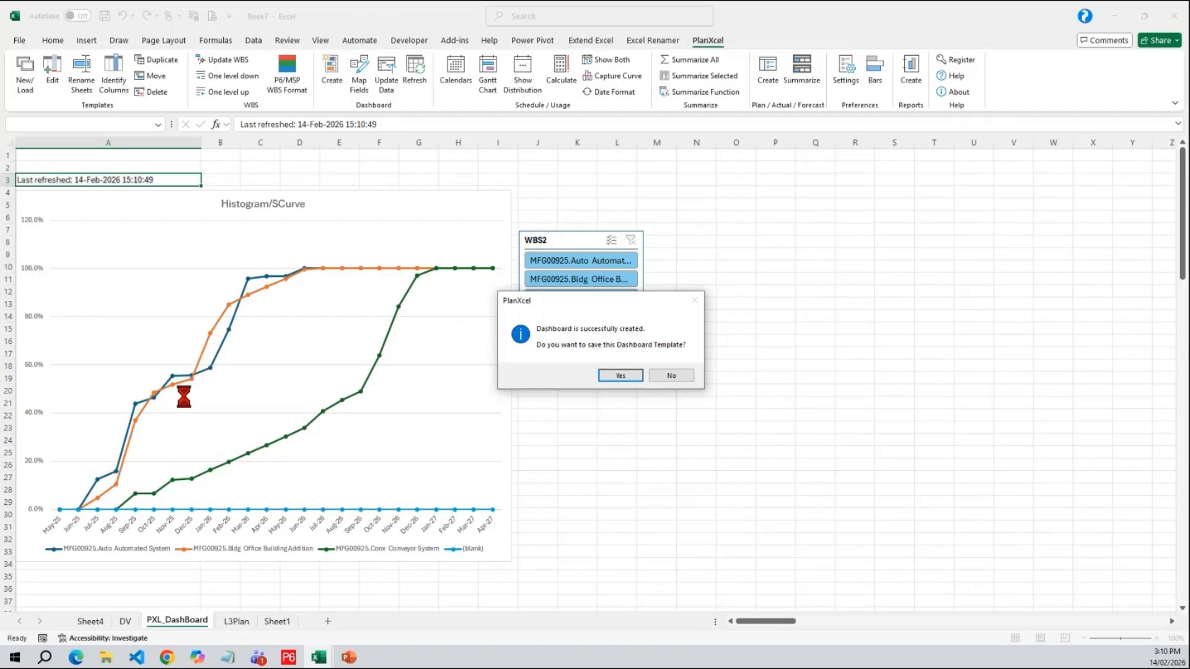
- Save the dashboard template under the name S Curve
left_click(604, 376)
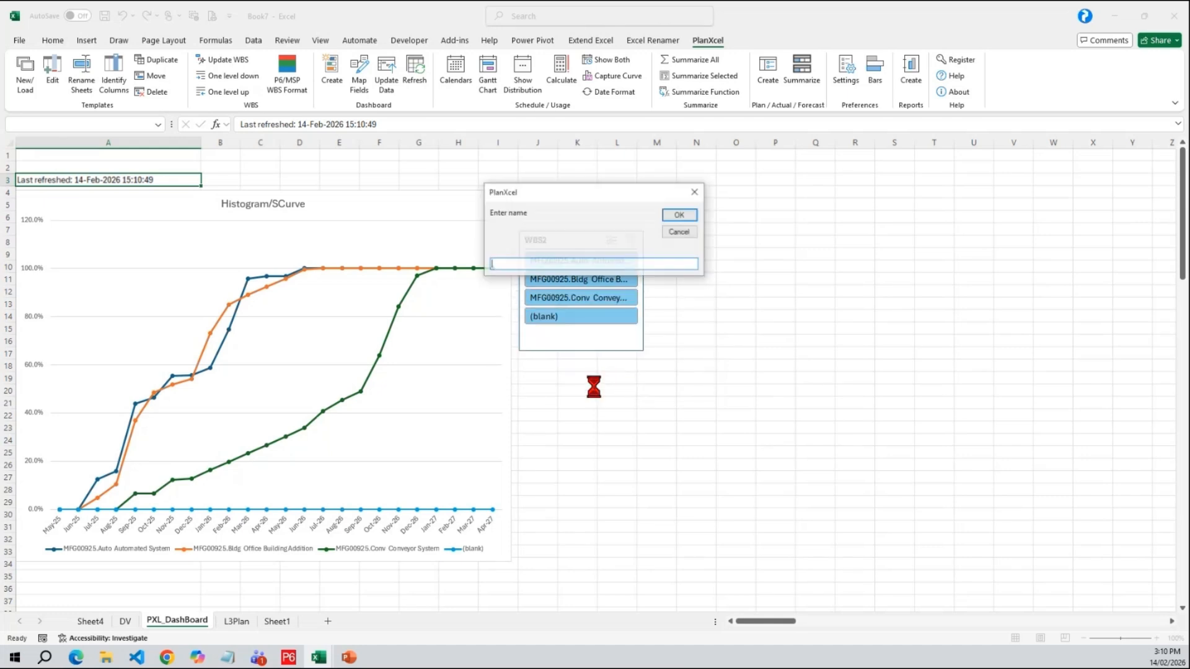
type("S")
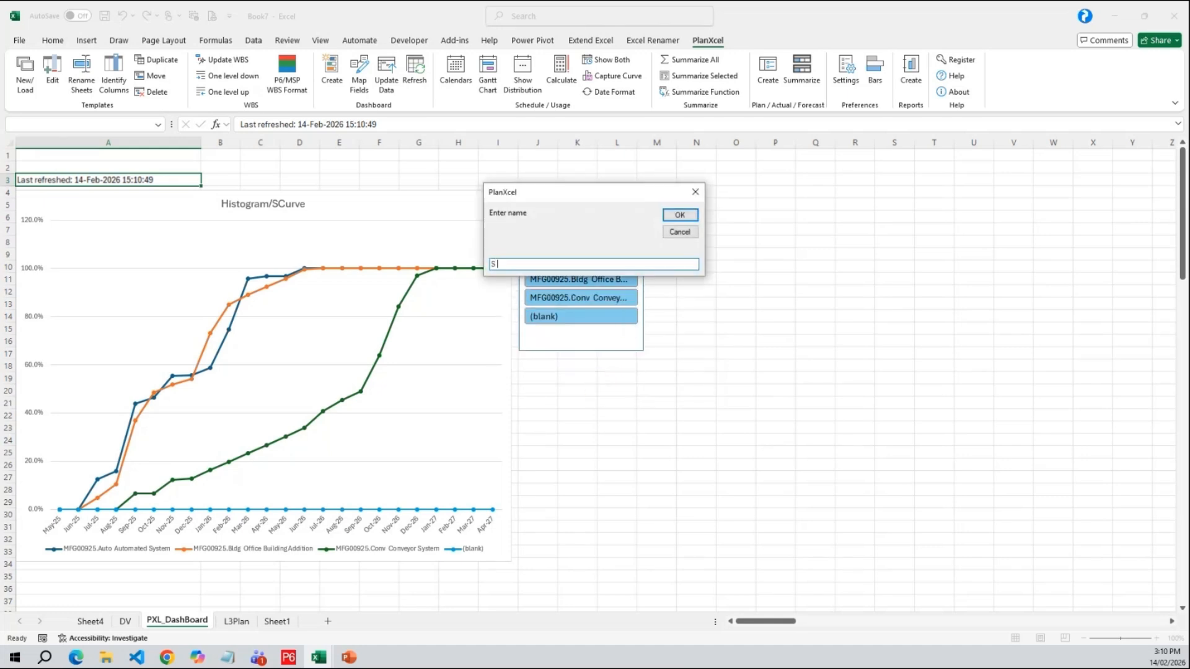
type(" Curve")
key("Return")
left_click(639, 370)
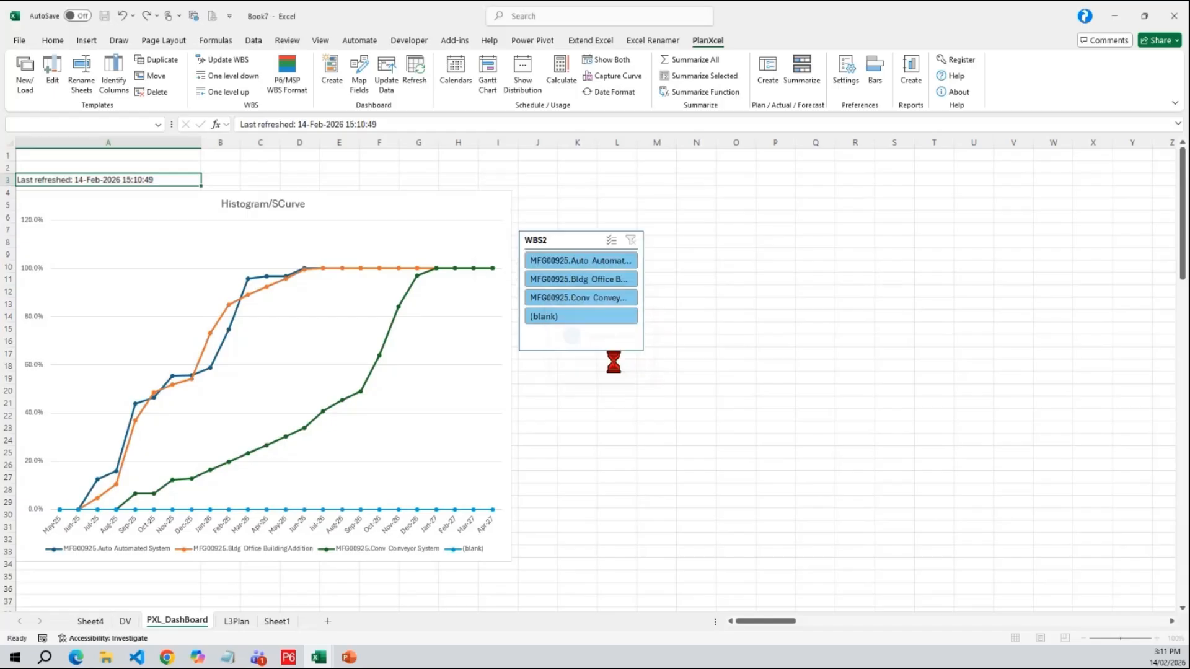
- Filter the chart by the Automated System, Office Building Addition and Conveyor System WBS2 items in turn, and clear the slicer filter
left_click(603, 263)
left_click(589, 277)
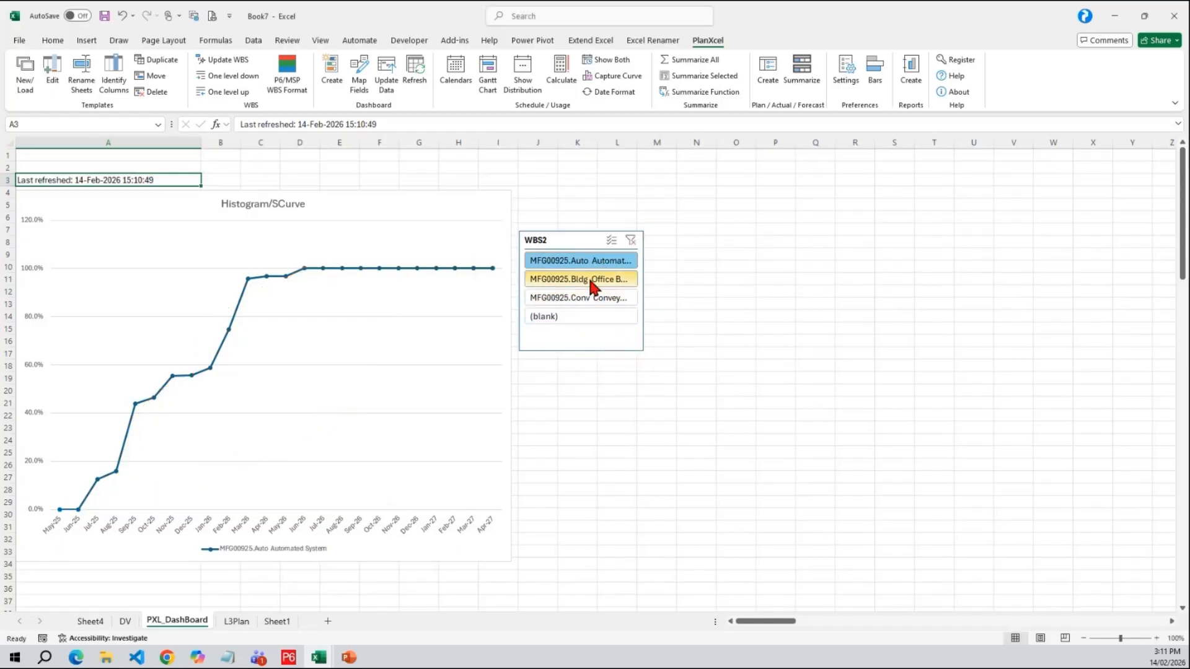
left_click(590, 300)
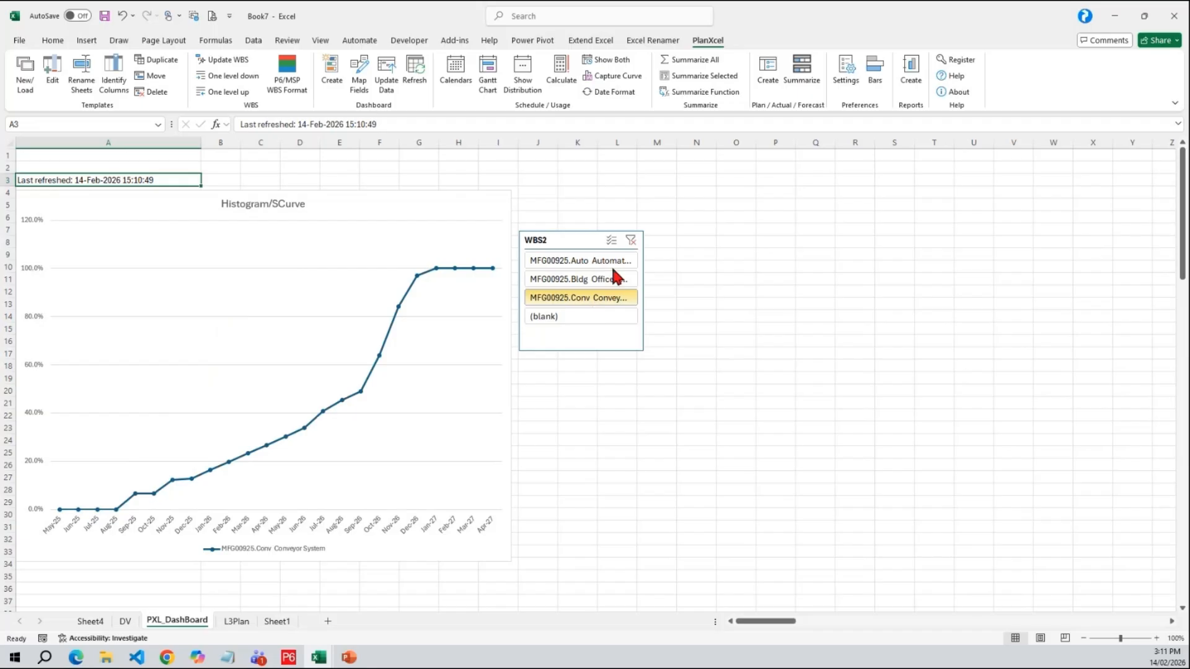
left_click(630, 239)
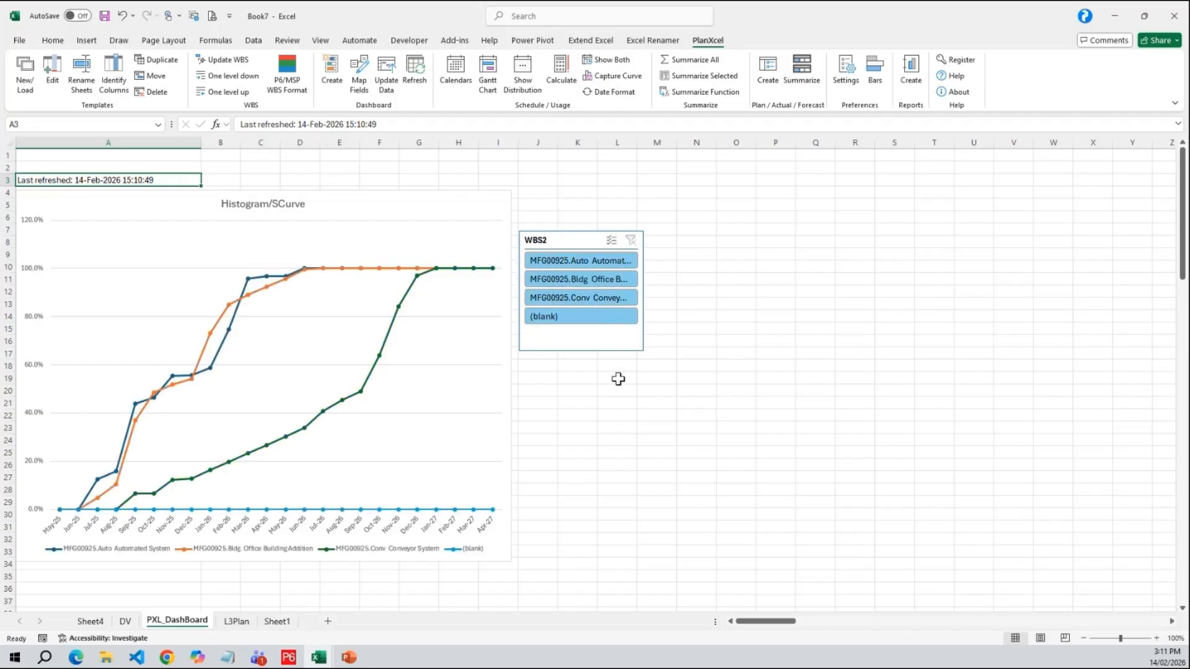
left_click(641, 479)
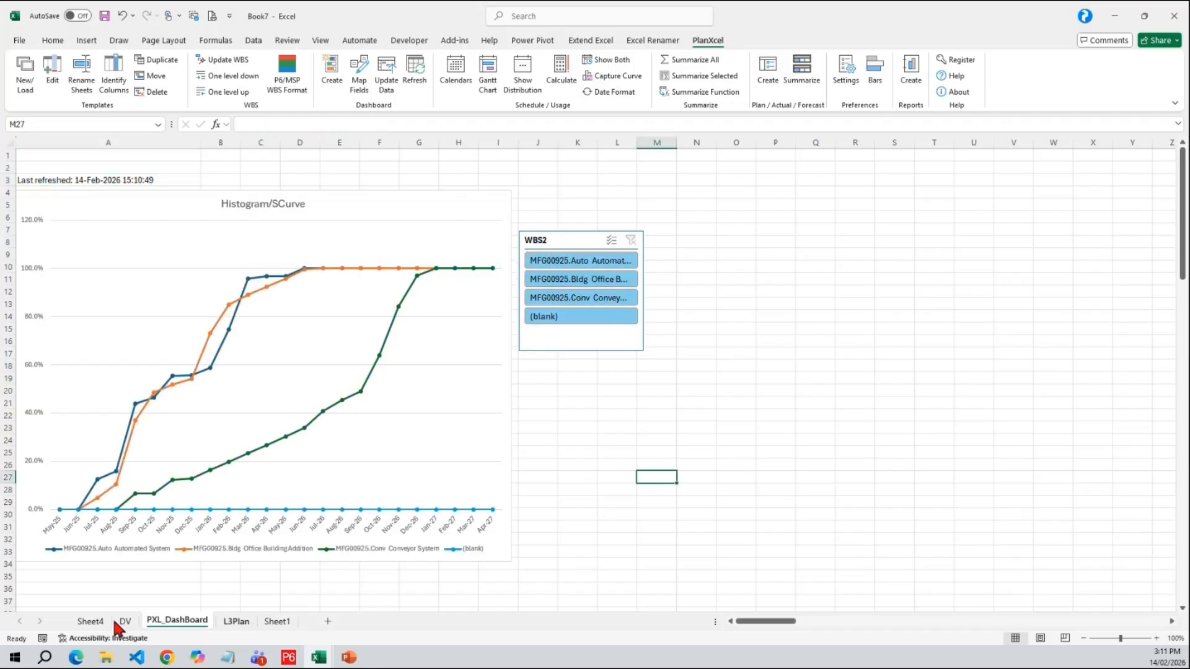
- Start a new dashboard from the L3Plan sheet
left_click(236, 621)
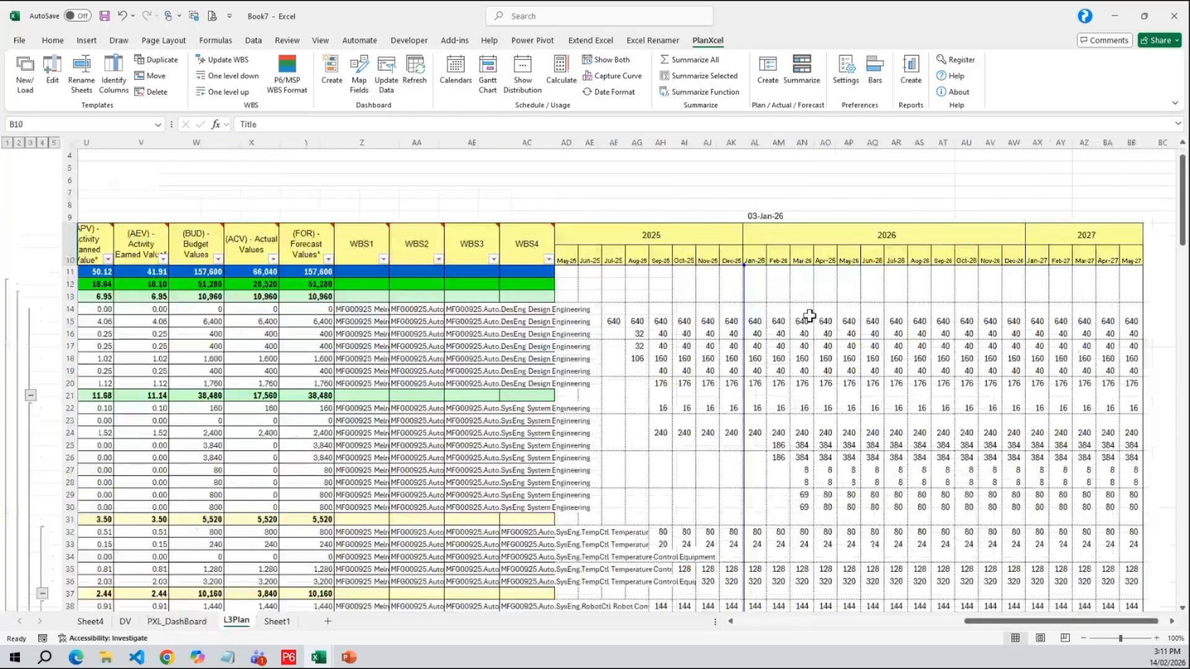
left_click_drag(1017, 620, 917, 621)
left_click(470, 470)
left_click(470, 370)
left_click(333, 76)
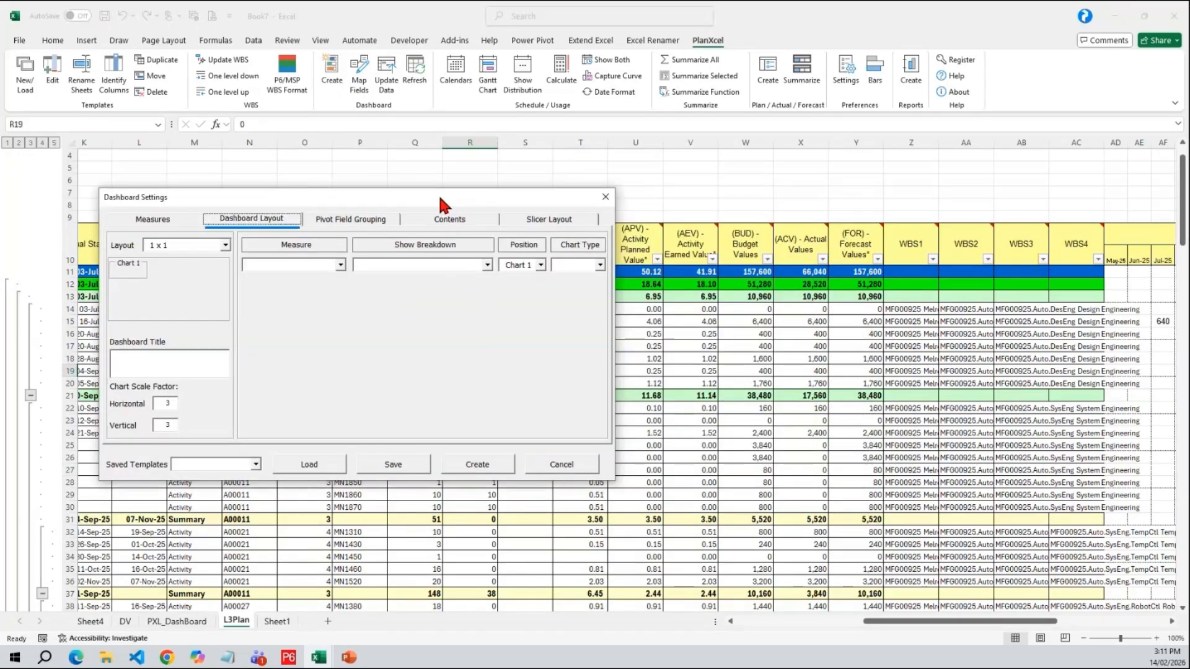
left_click(341, 265)
left_click_drag(346, 296, 344, 311)
scroll(344, 313, "down", 1)
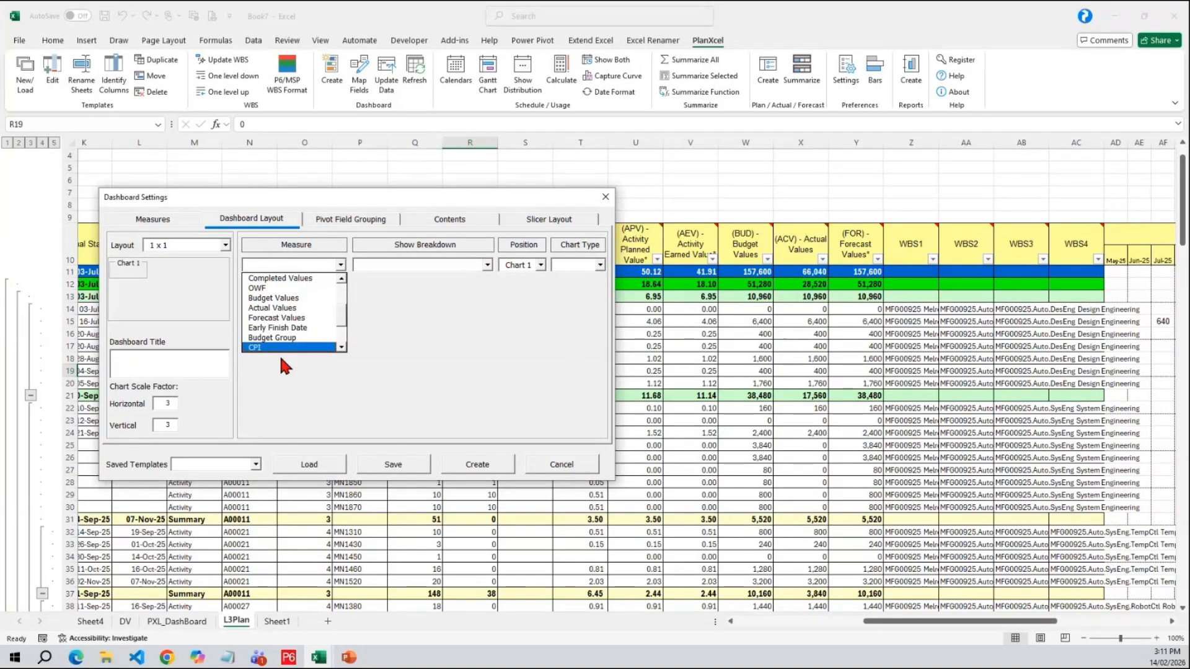
scroll(329, 338, "down", 2)
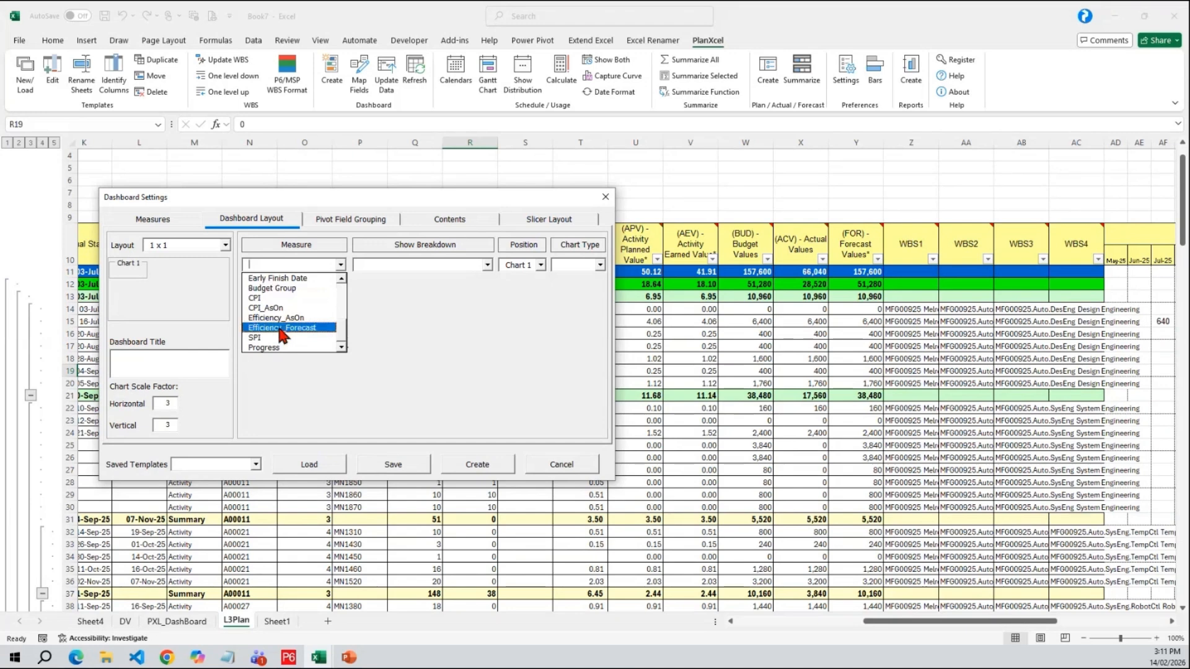
left_click(311, 318)
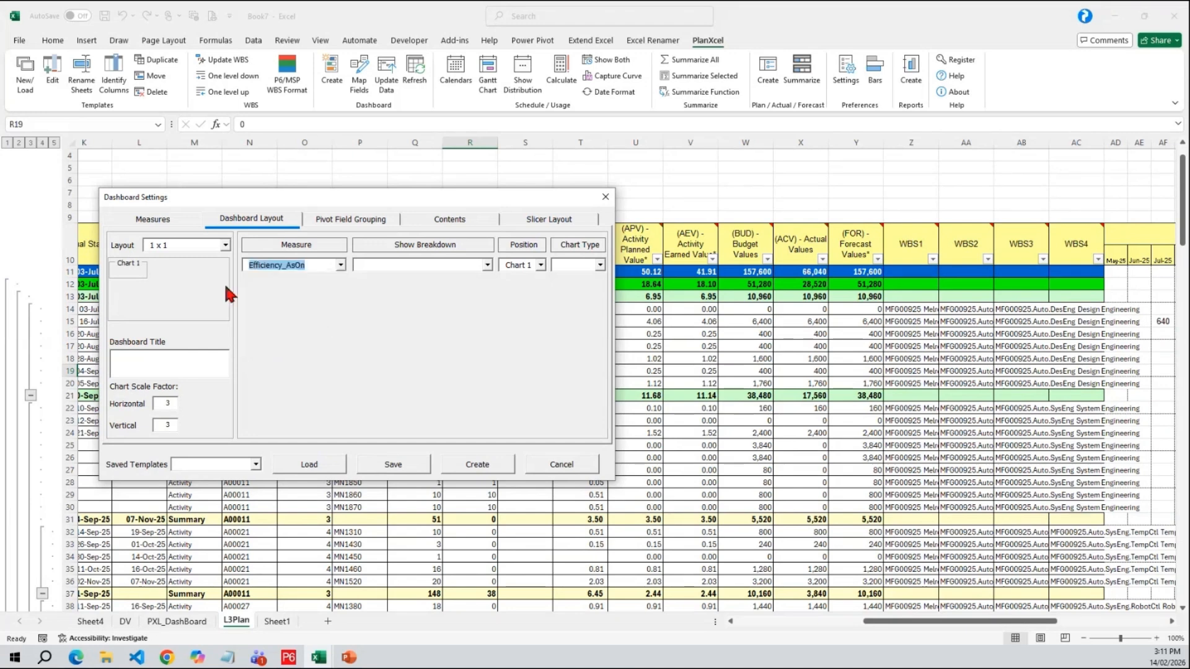
left_click(226, 246)
left_click(162, 297)
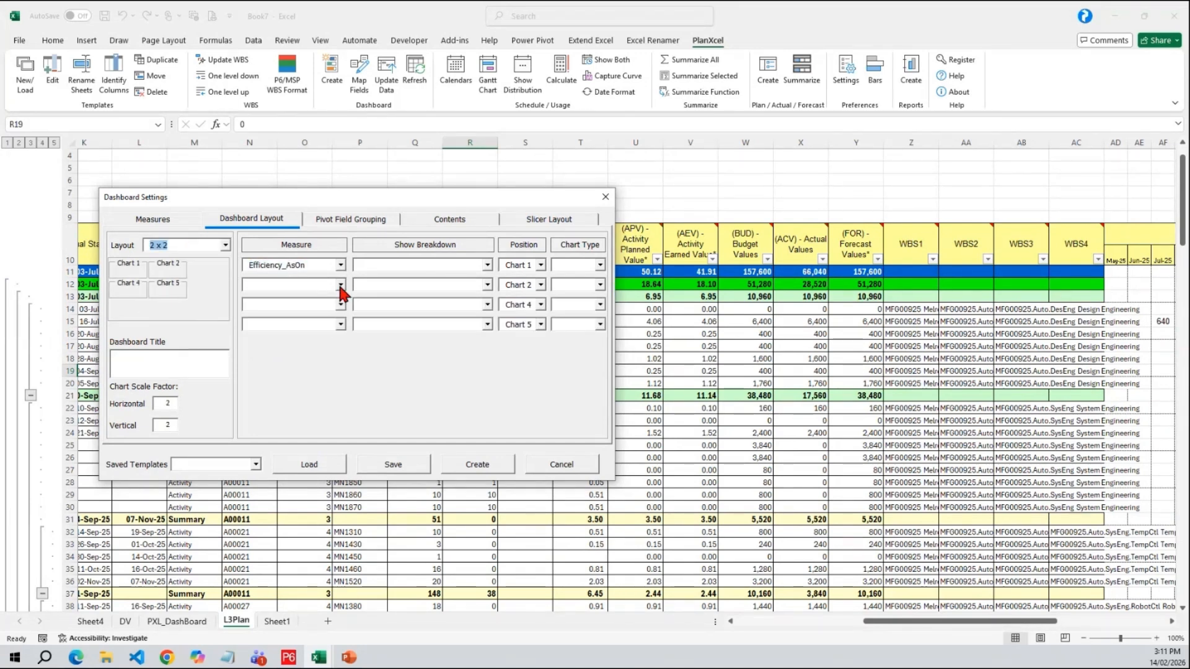
left_click(340, 285)
left_click_drag(340, 312, 344, 360)
left_click(311, 351)
left_click_drag(378, 196, 475, 191)
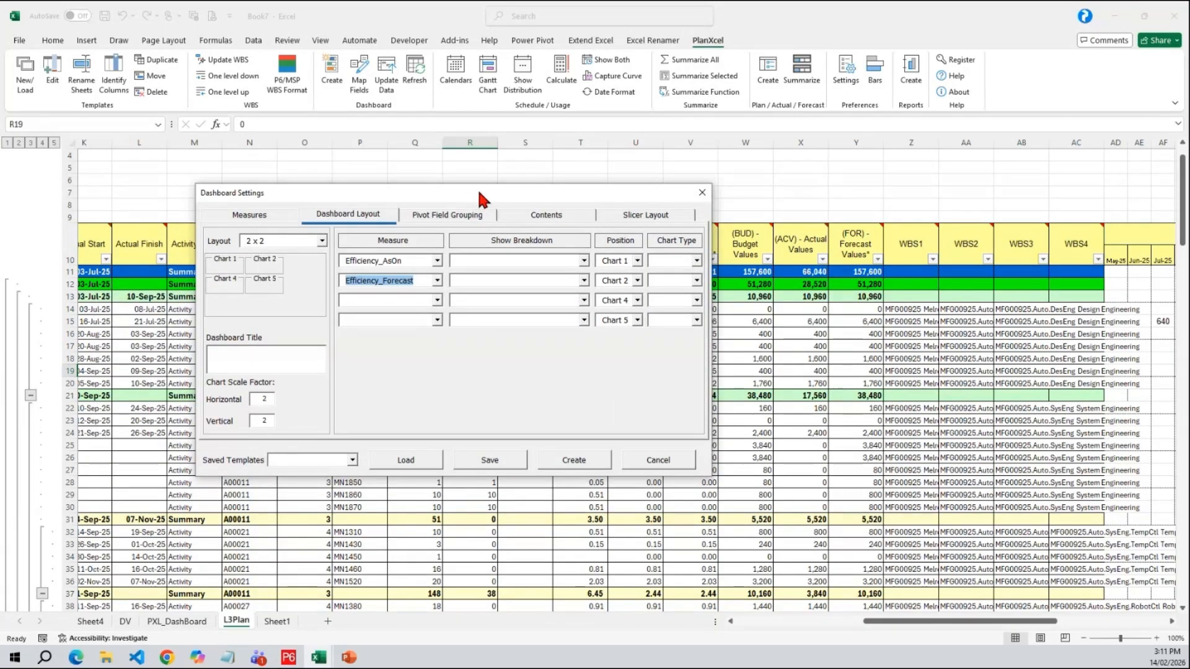
left_click(437, 300)
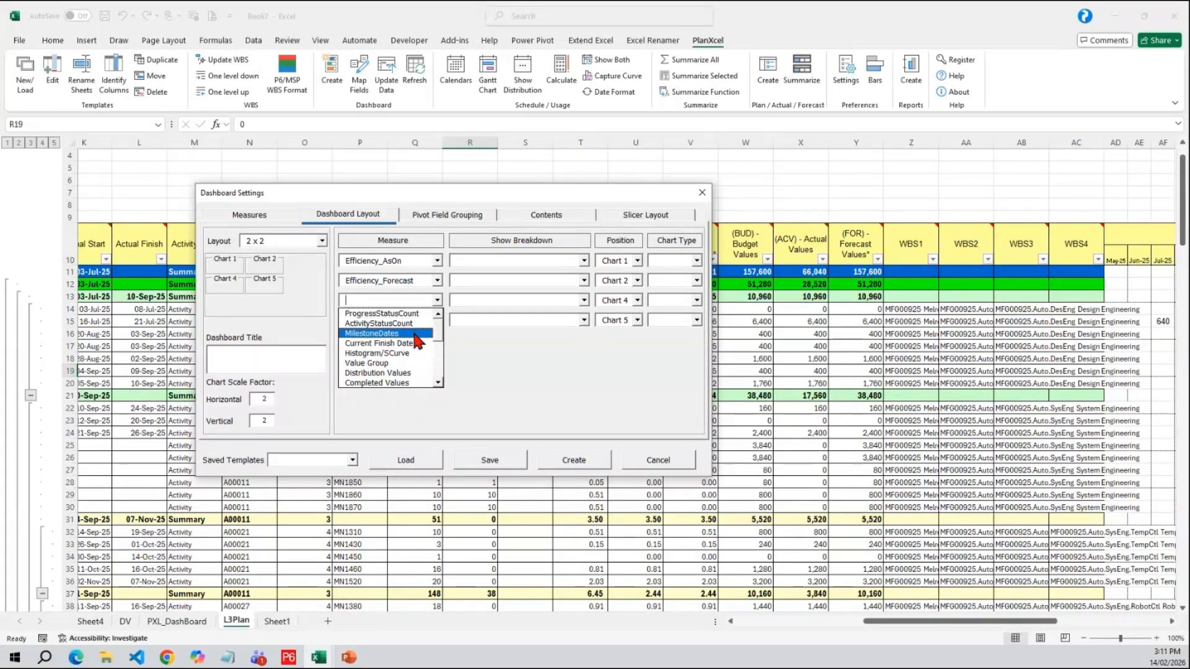
left_click(415, 336)
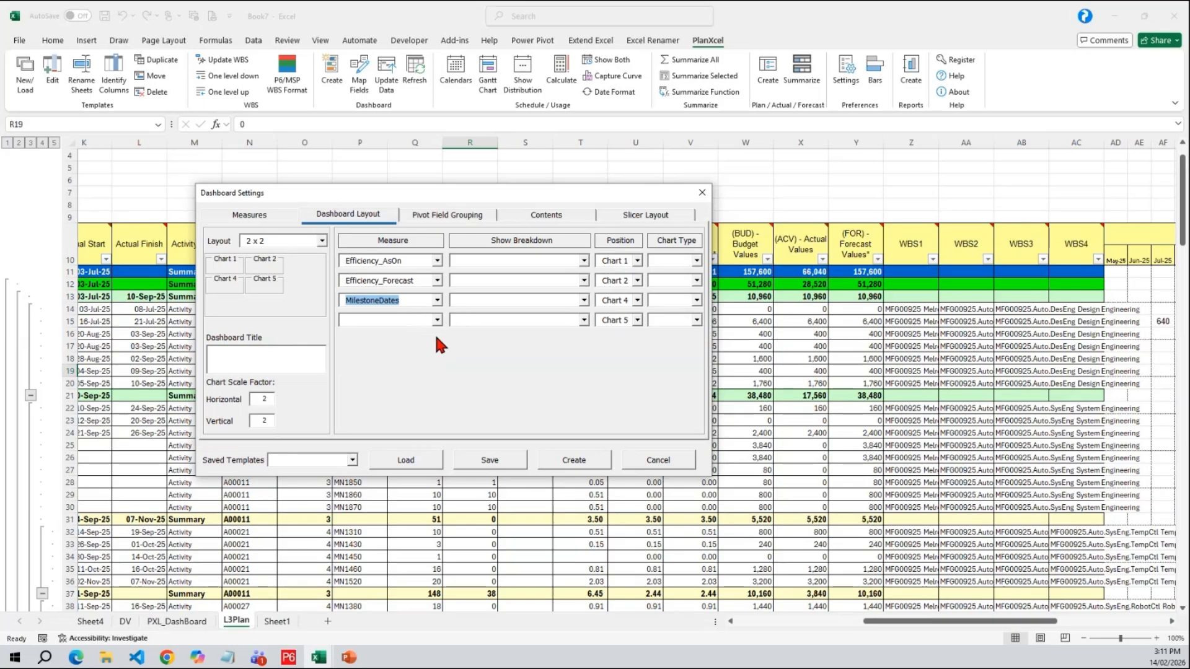
left_click(685, 460)
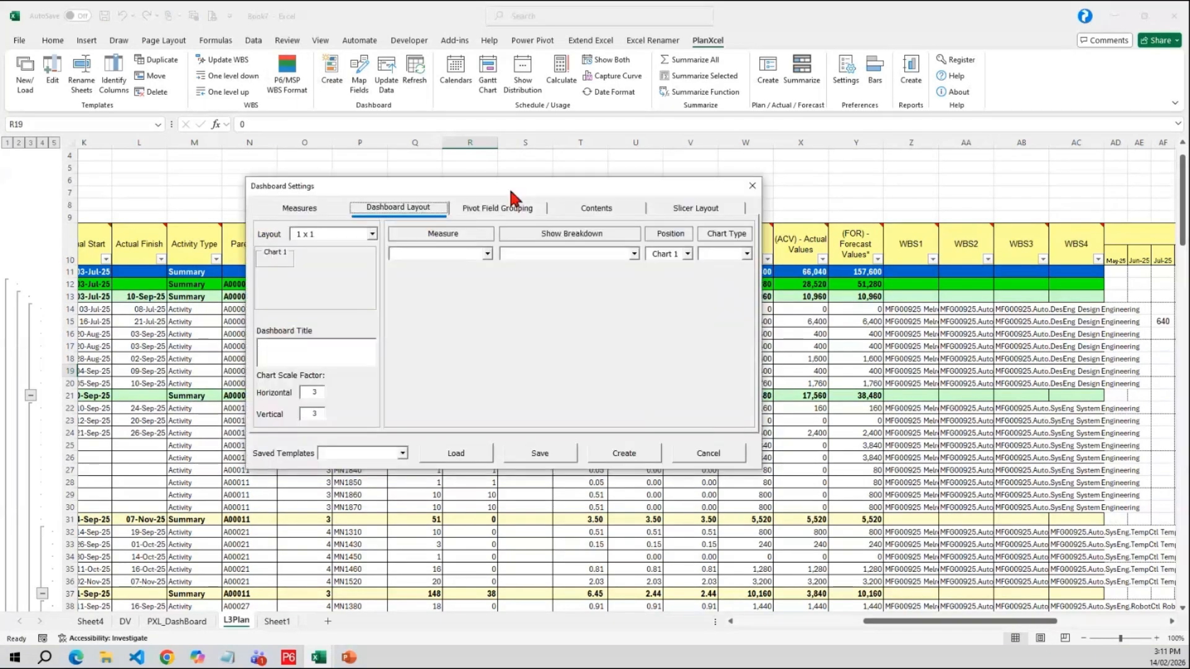
- Set up Chart 1 in the 1 x 1 layout with the MilestoneDates measure broken down by WBS2
left_click_drag(510, 189, 424, 198)
left_click(400, 261)
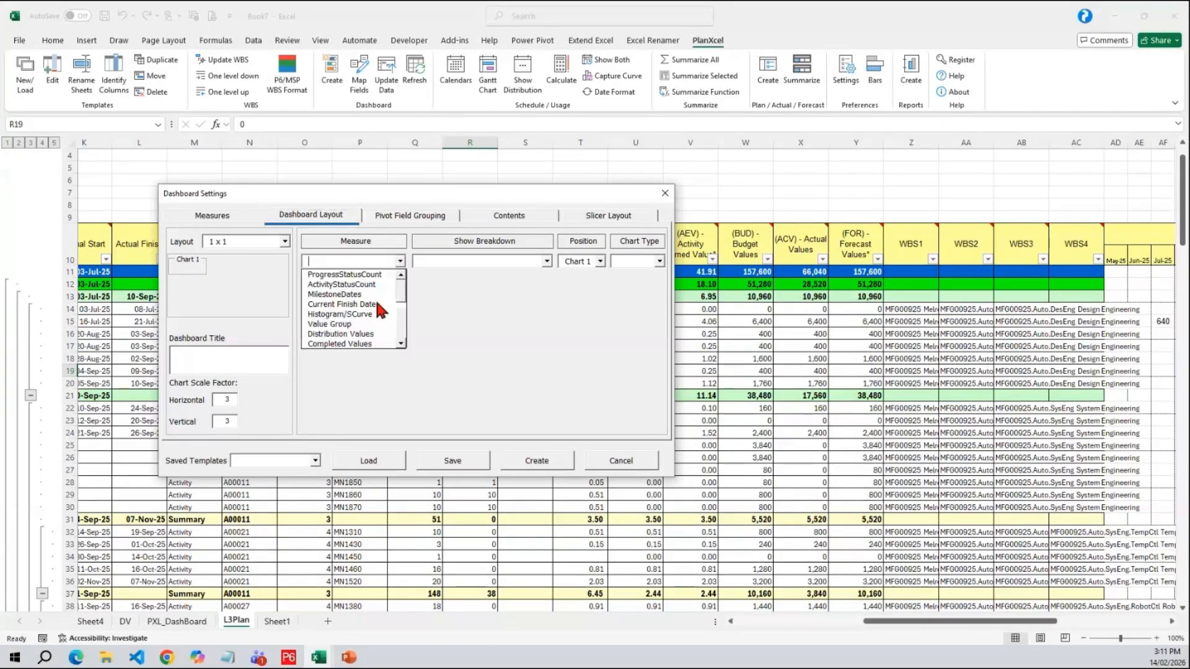
left_click(362, 296)
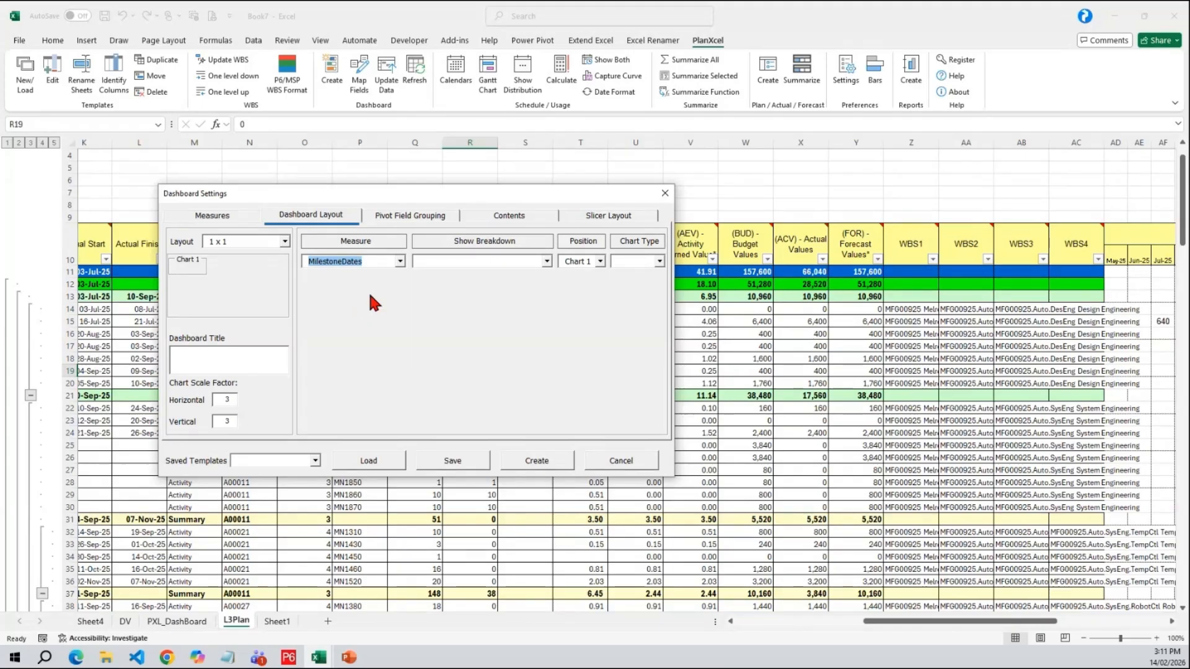
left_click(547, 261)
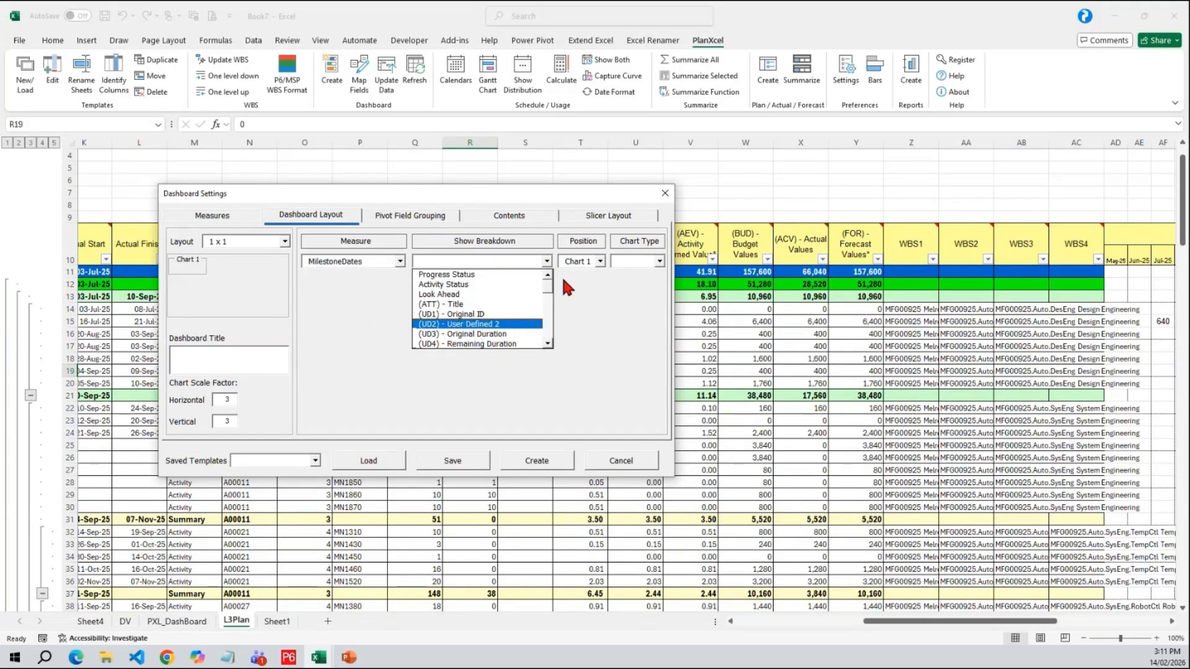
left_click_drag(551, 285, 550, 329)
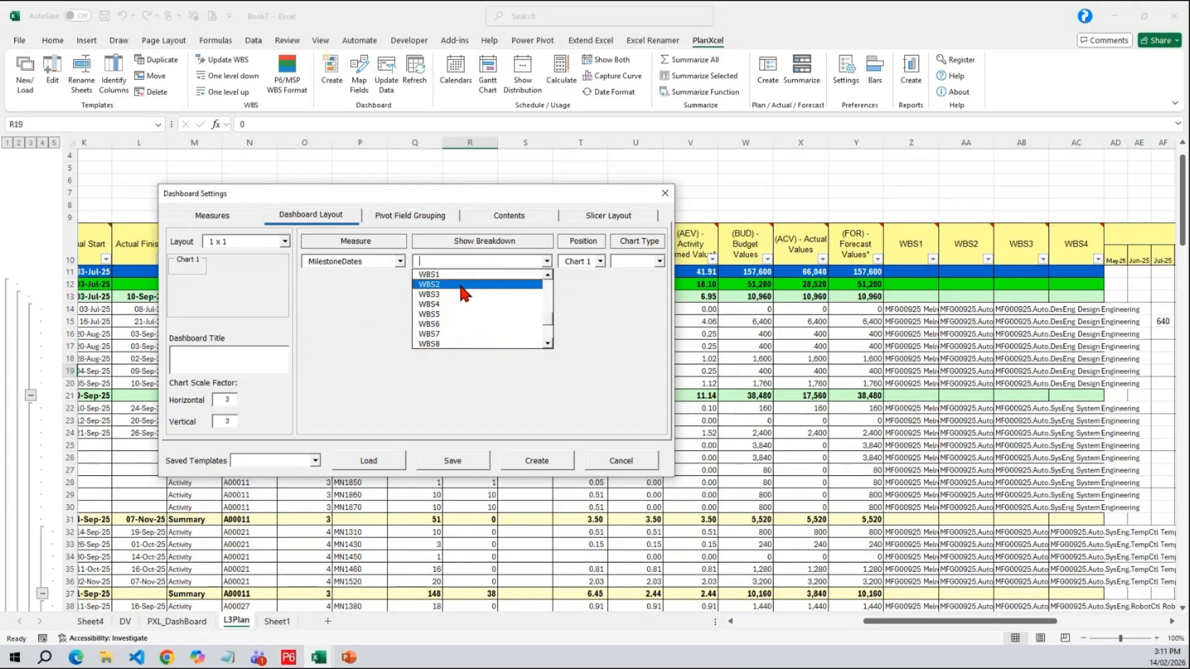
left_click(462, 287)
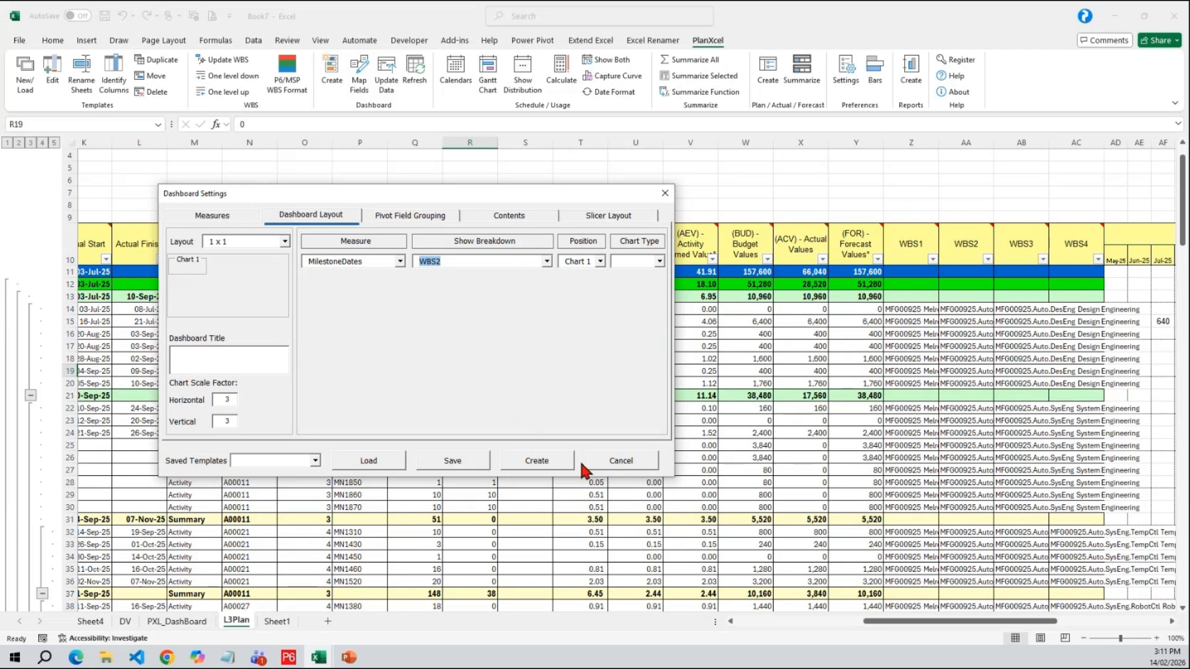
- Create the milestone dates dashboard and decline saving it as a dashboard template
left_click(549, 463)
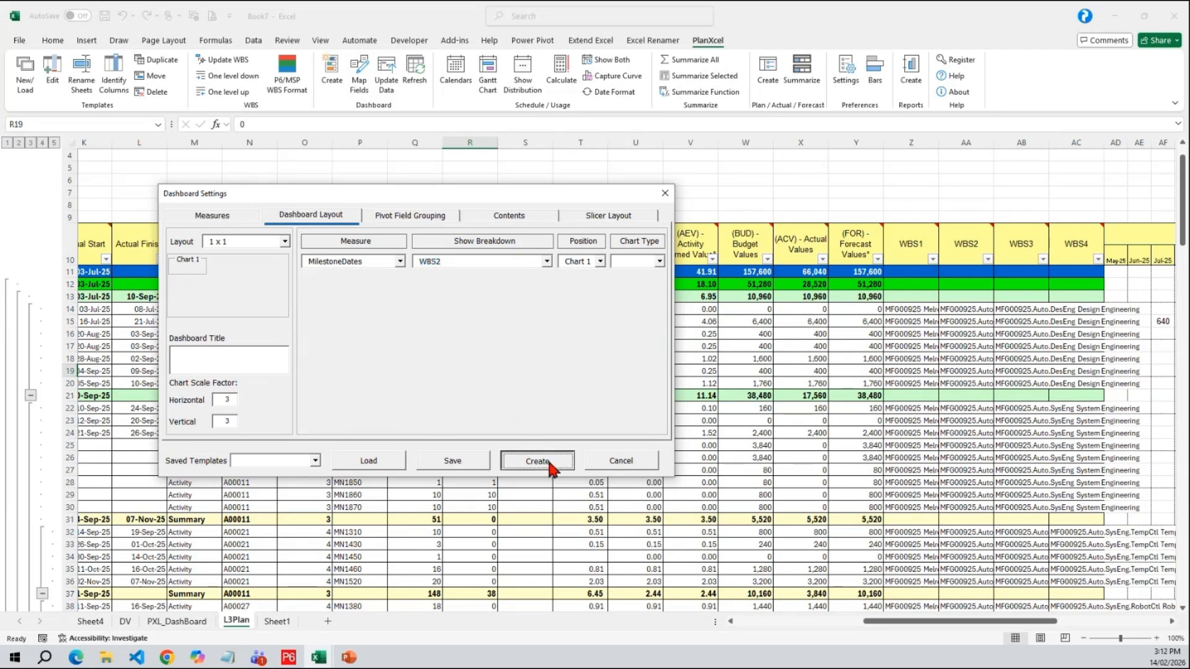
left_click(406, 217)
left_click(512, 217)
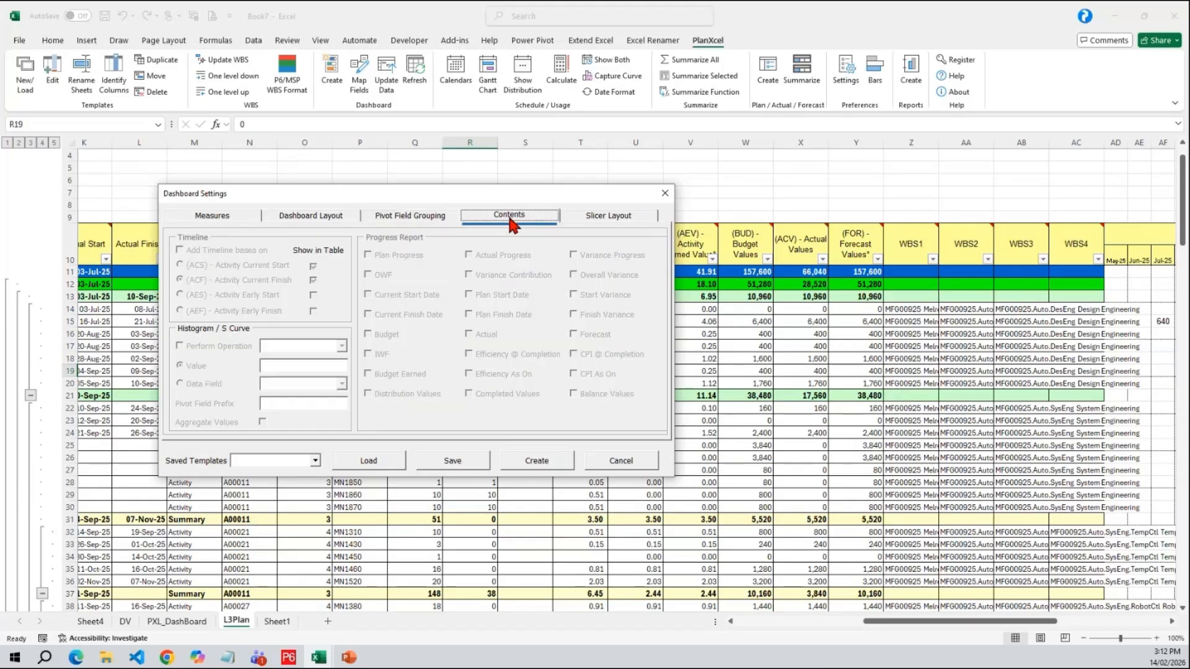
left_click(536, 462)
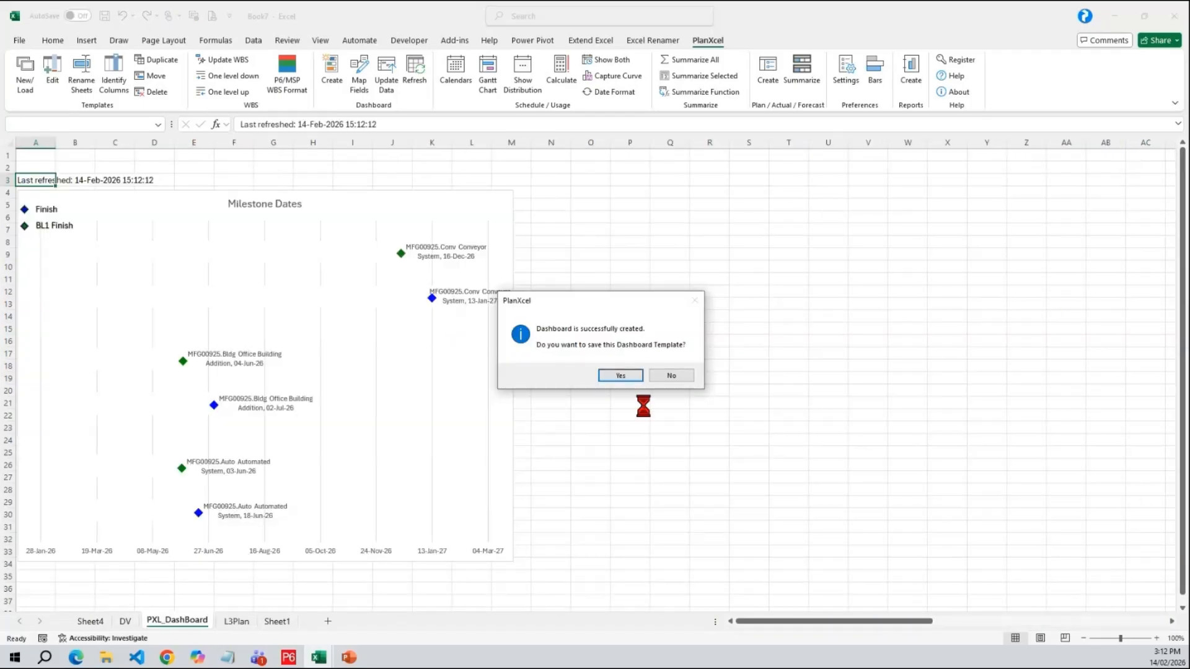
left_click(663, 374)
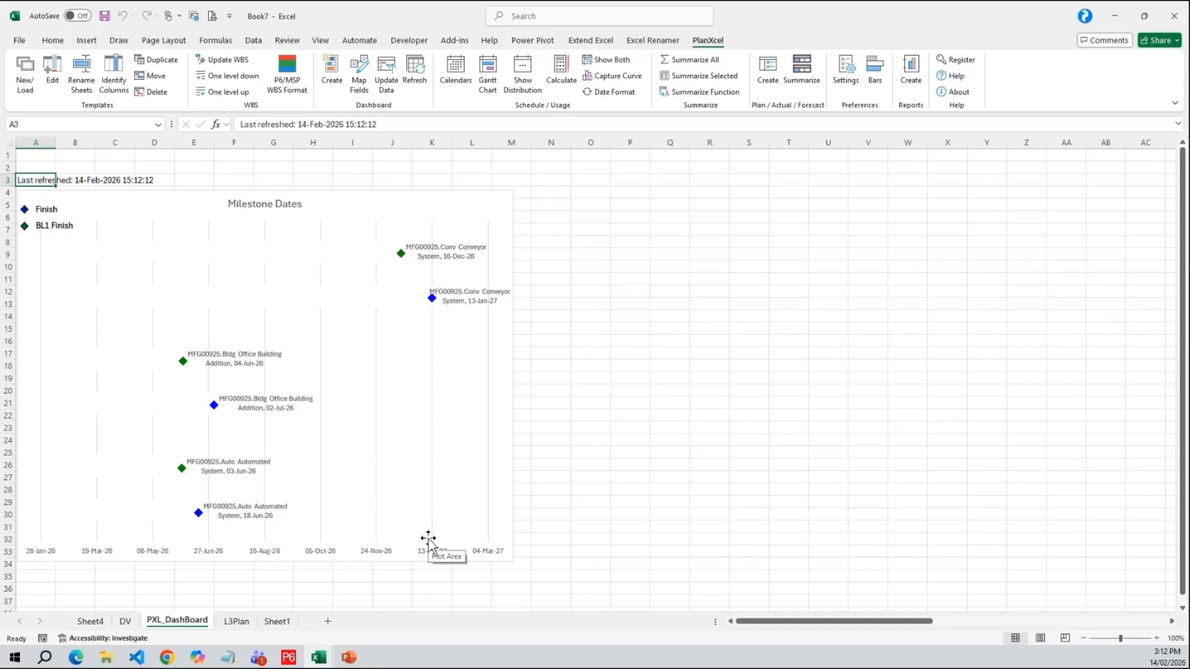
left_click(233, 622)
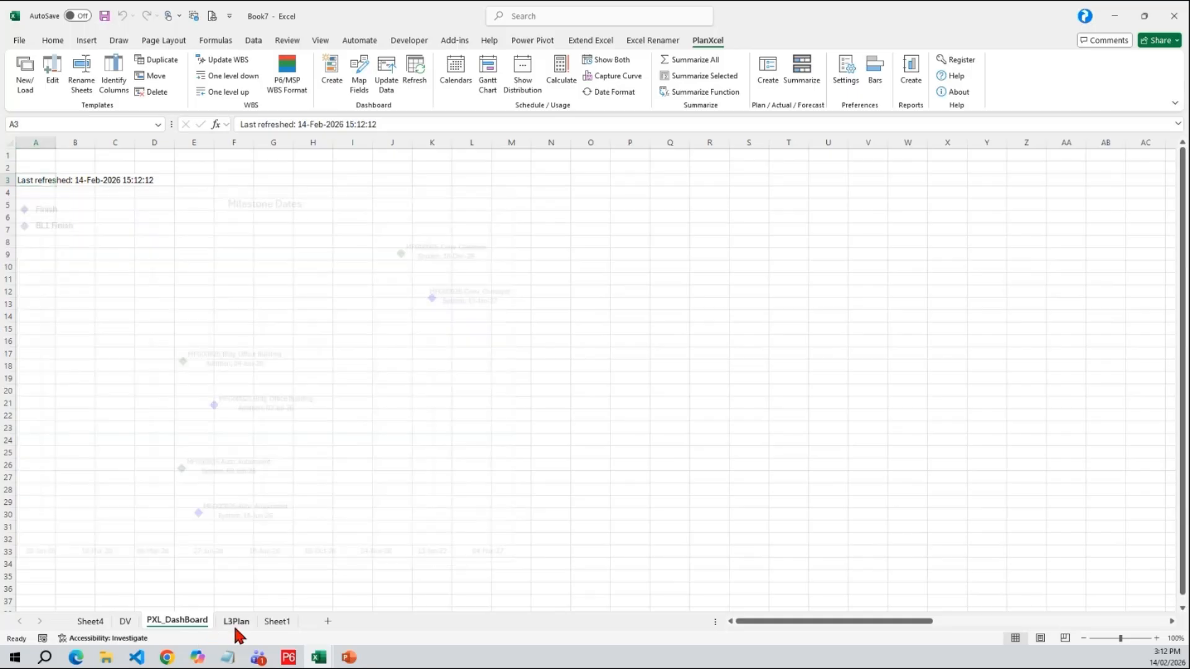
left_click(761, 432)
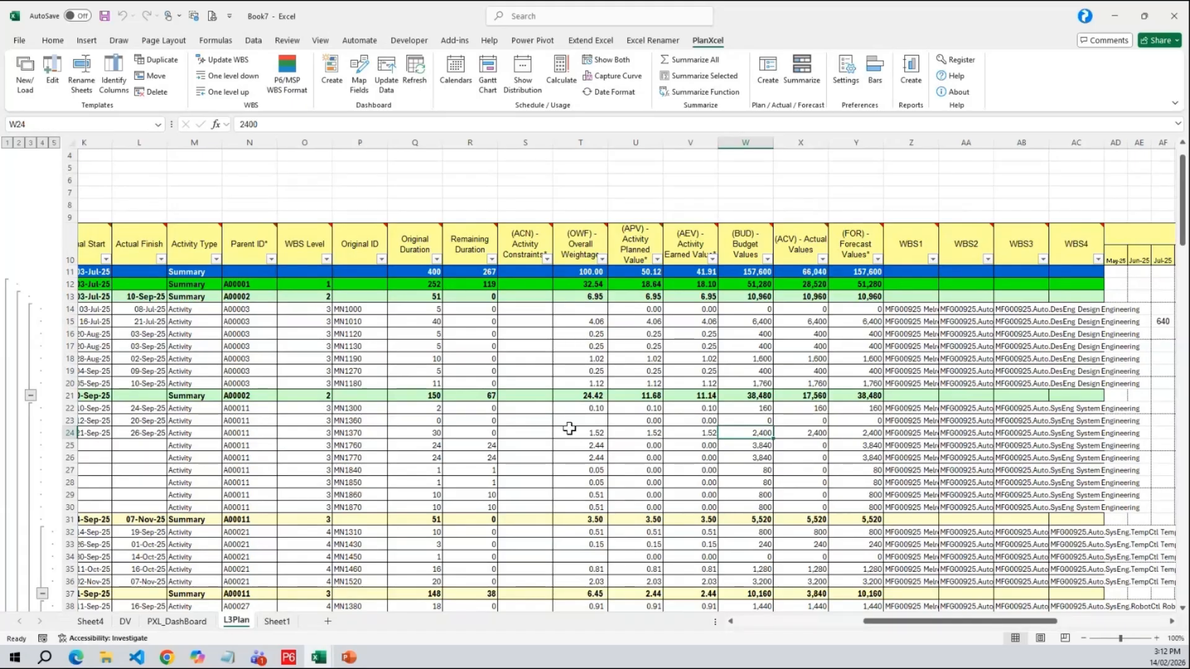
left_click(424, 471)
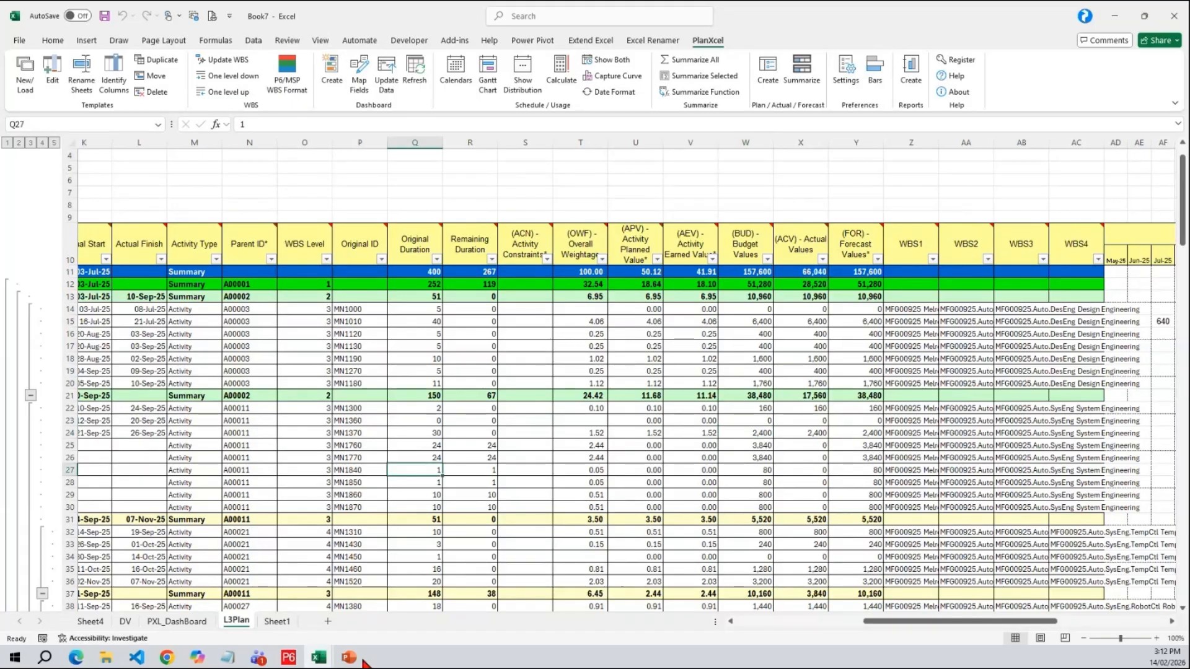
- Switch to the L3Plan_PAF sheet in Book5 and move its template to a new workbook
left_click(317, 657)
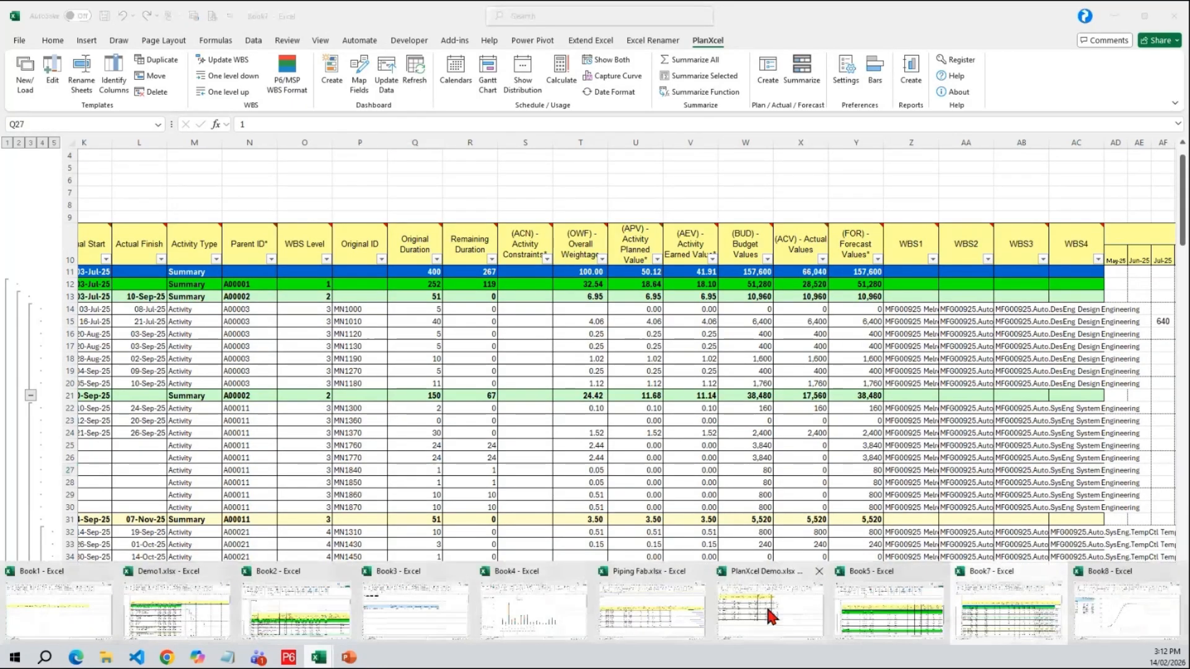
left_click(745, 623)
left_click(598, 519)
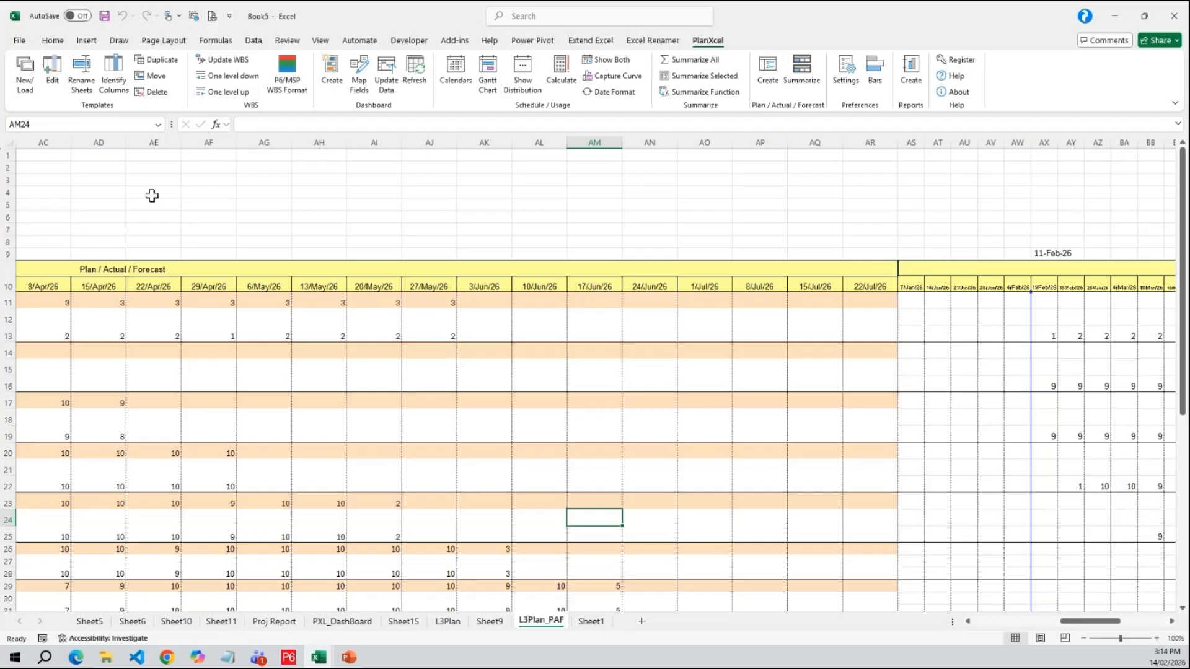
left_click(153, 75)
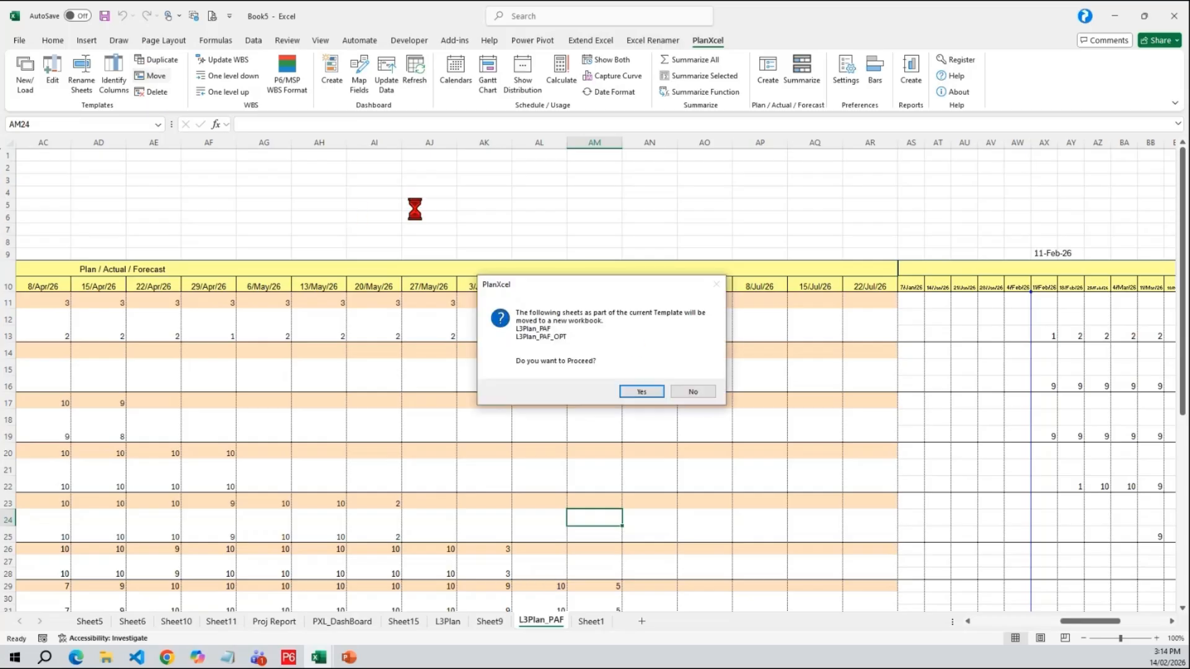
left_click(645, 391)
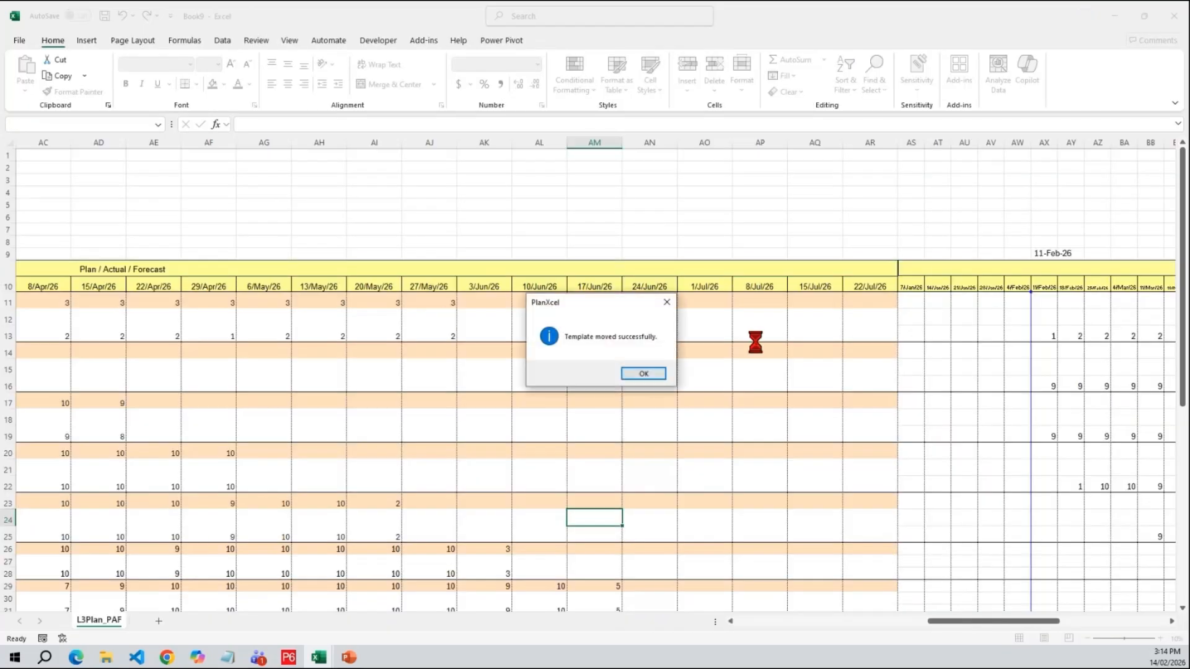
left_click(657, 377)
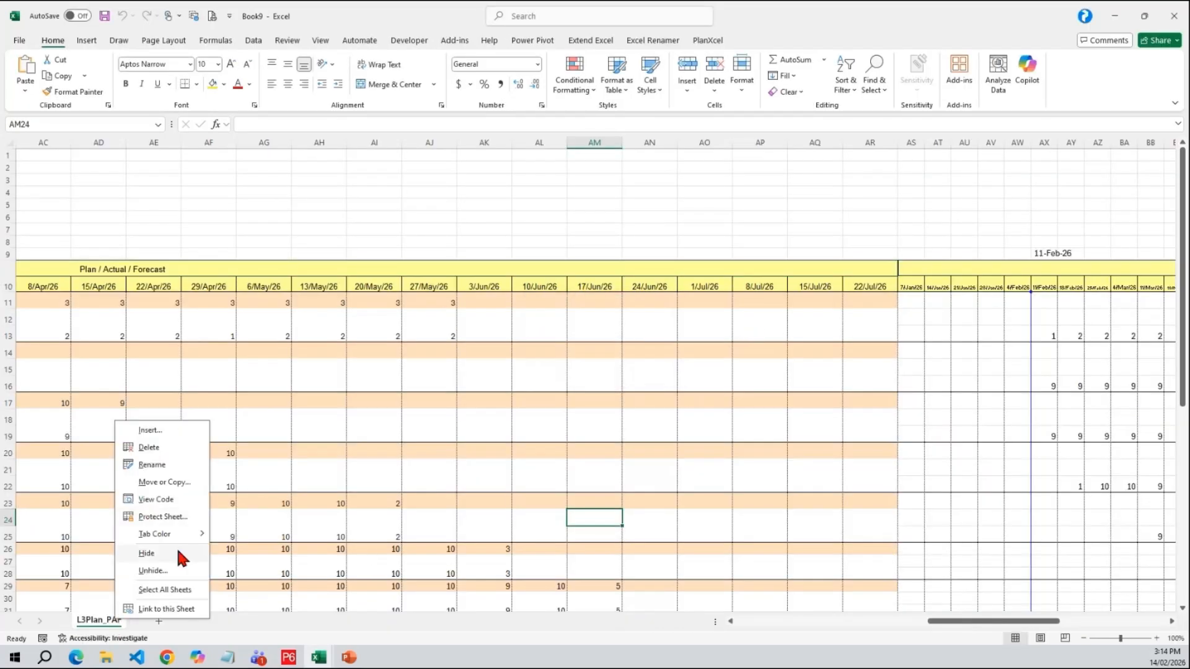
- Check the new workbook for hidden sheets without unhiding any, and look at the plan's first columns
left_click(155, 571)
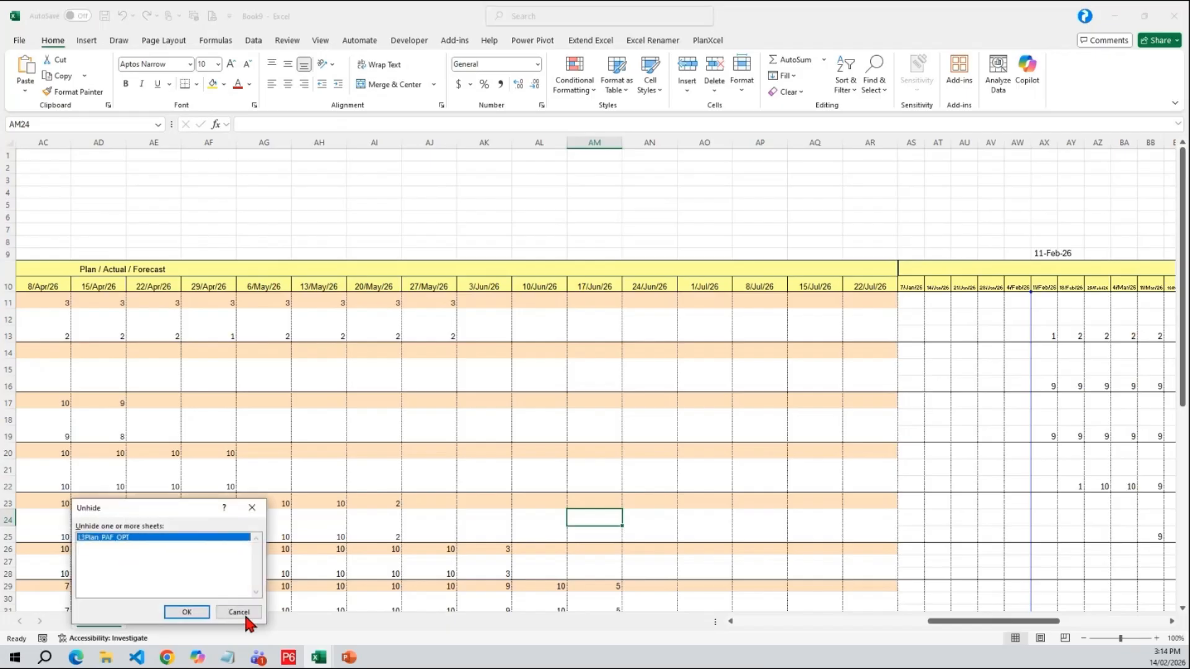
left_click(239, 613)
left_click(704, 333)
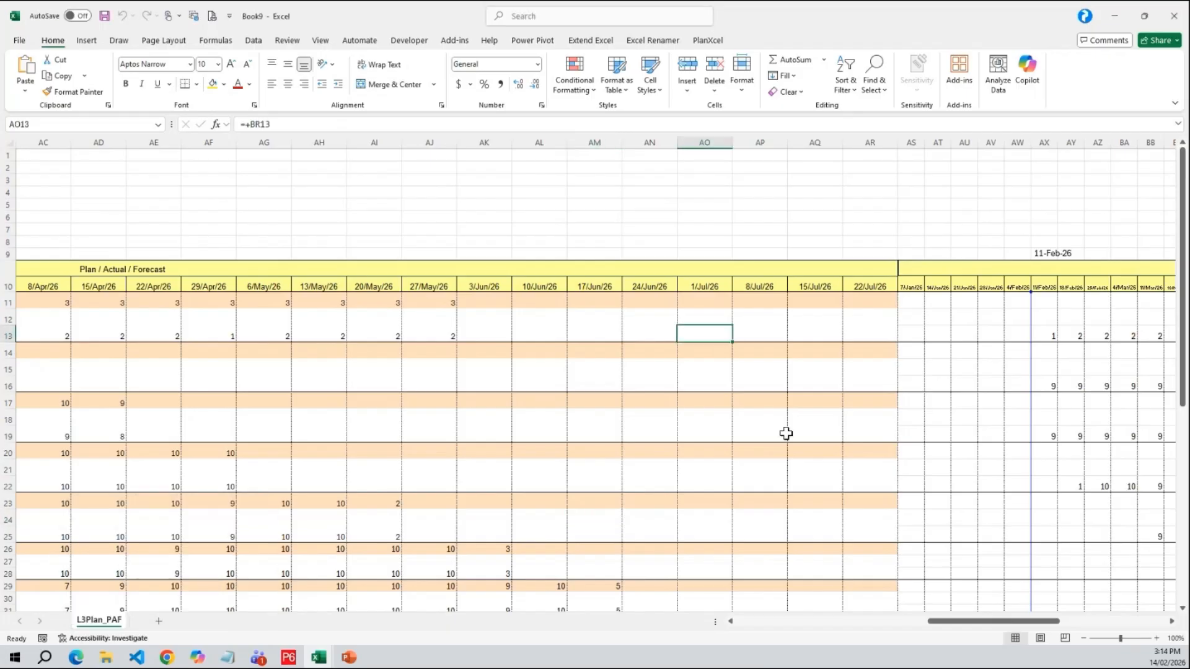
left_click_drag(955, 626, 730, 625)
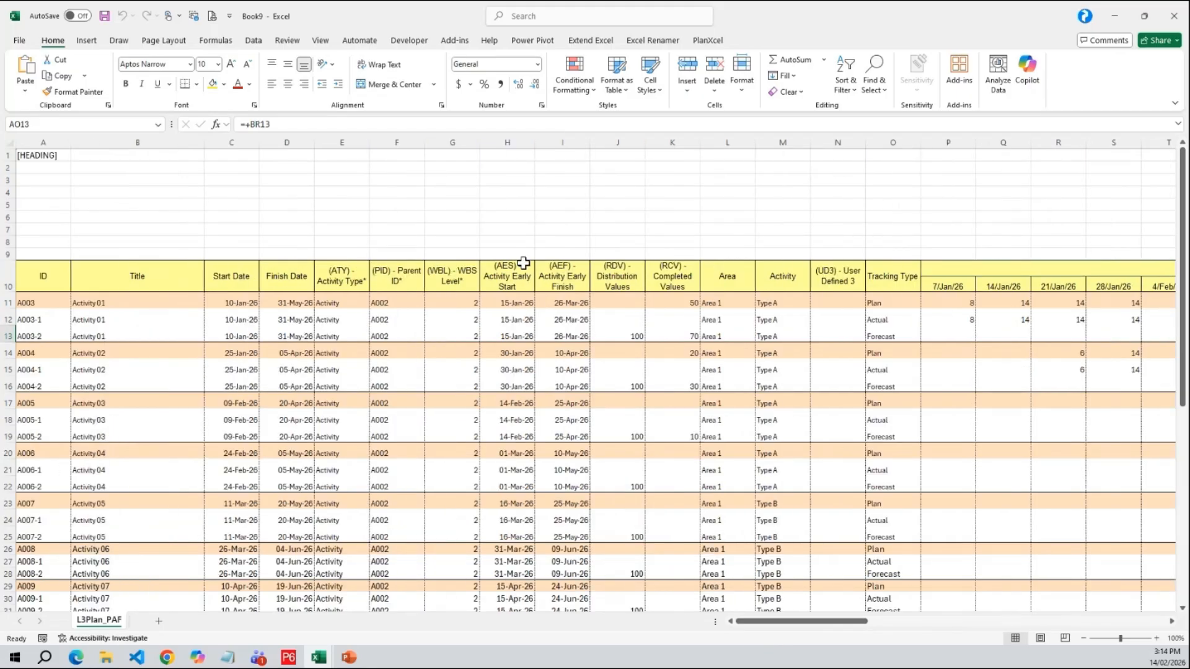
- Start a dashboard from the L3Plan_PAF sheet and set its layout to Plan Actual Forecast
left_click(713, 42)
left_click(329, 72)
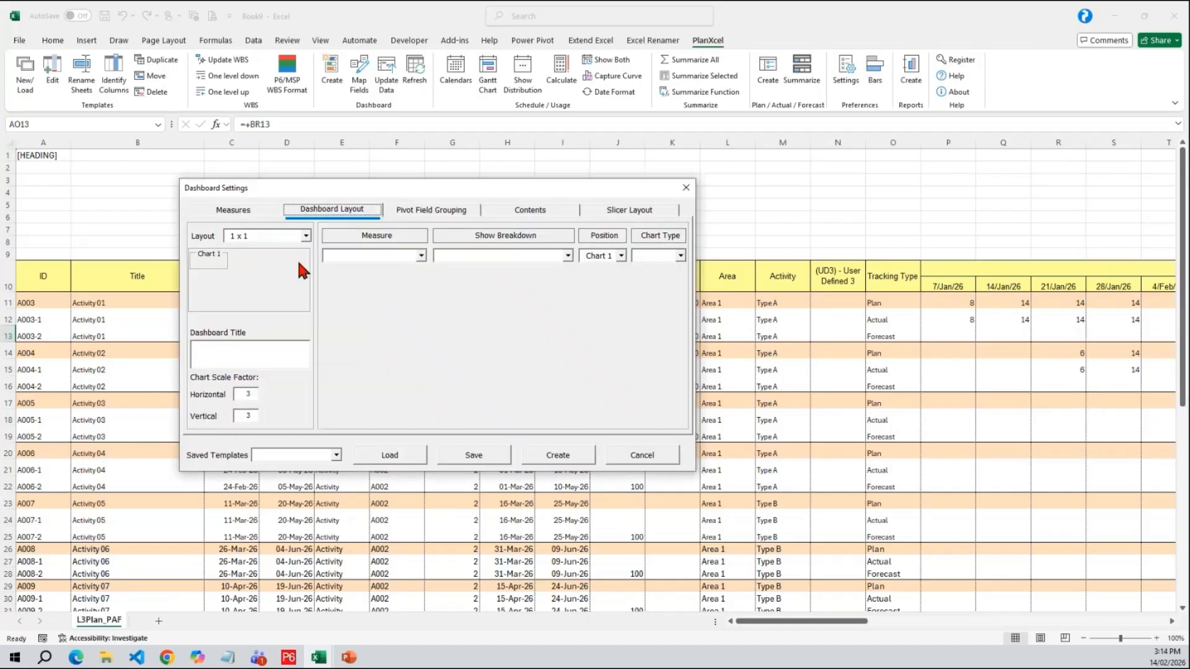
left_click(306, 236)
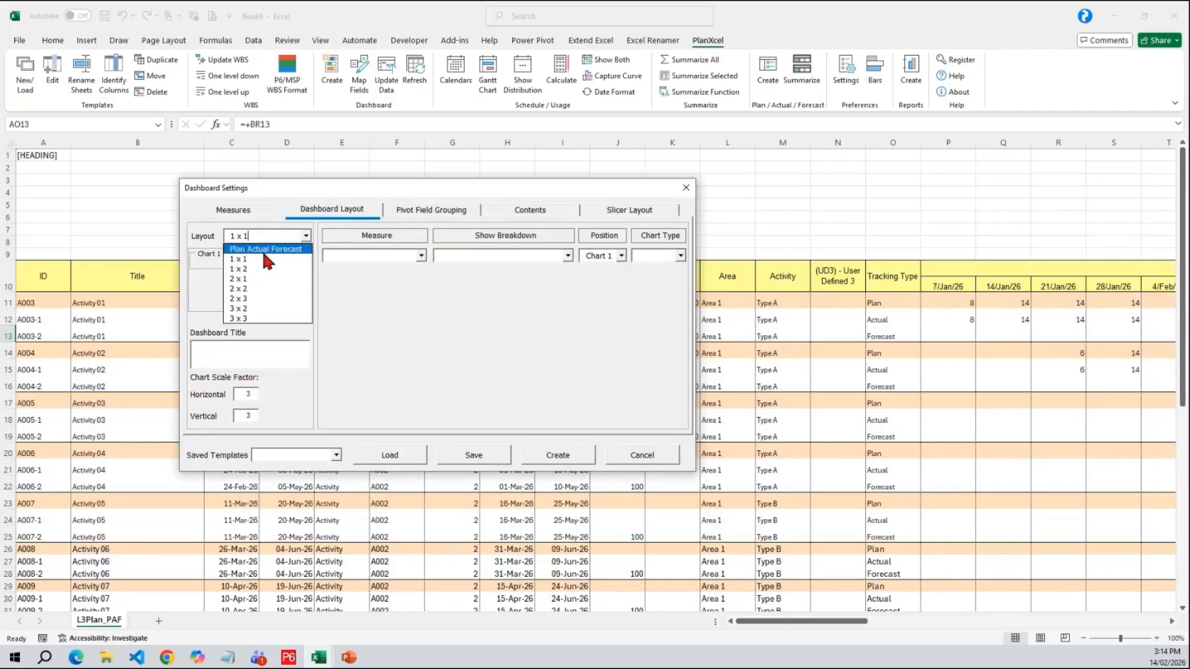
left_click(264, 249)
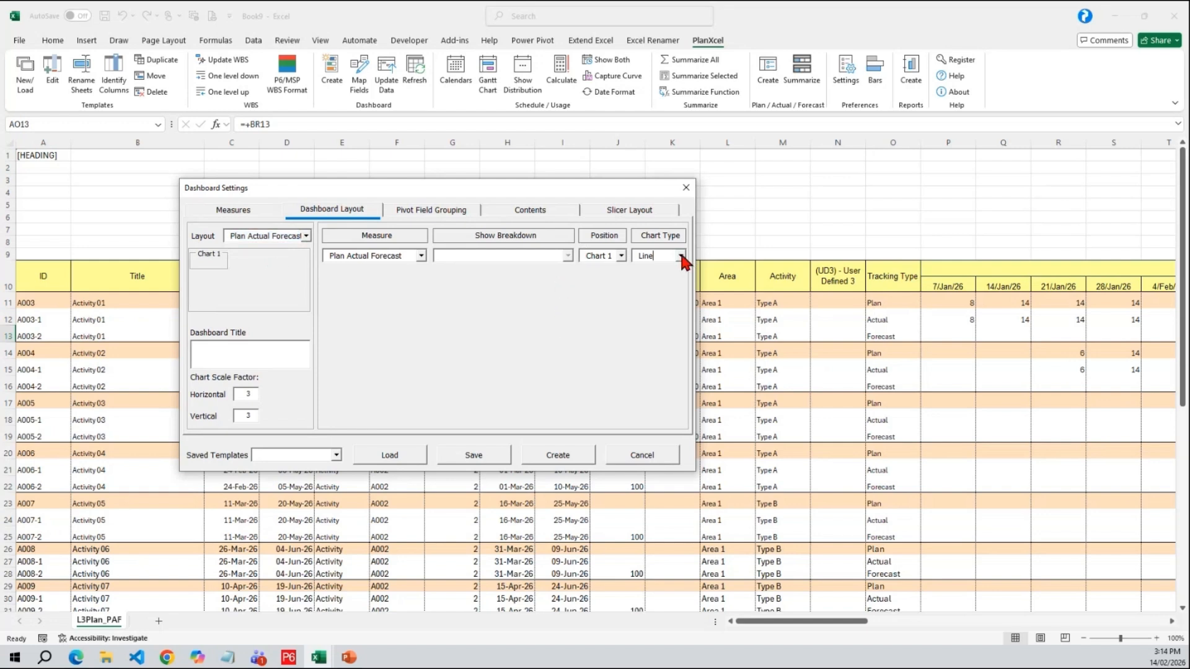
- Check the dashboard's pivot field grouping, contents and layout settings
left_click(448, 214)
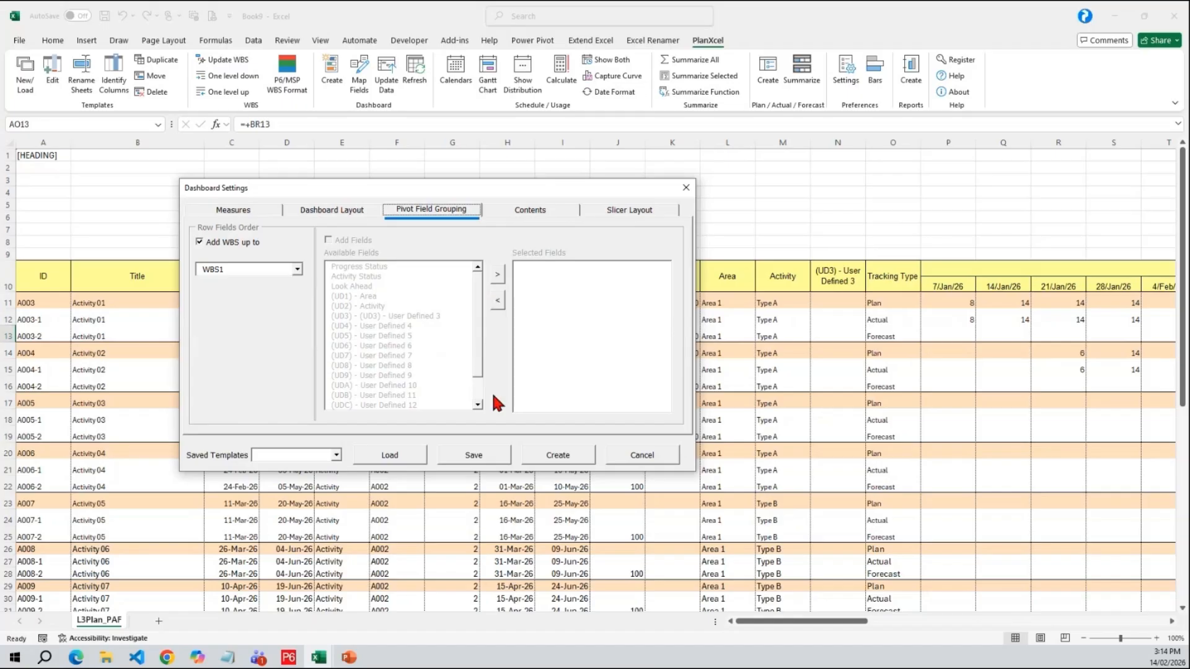
left_click(530, 210)
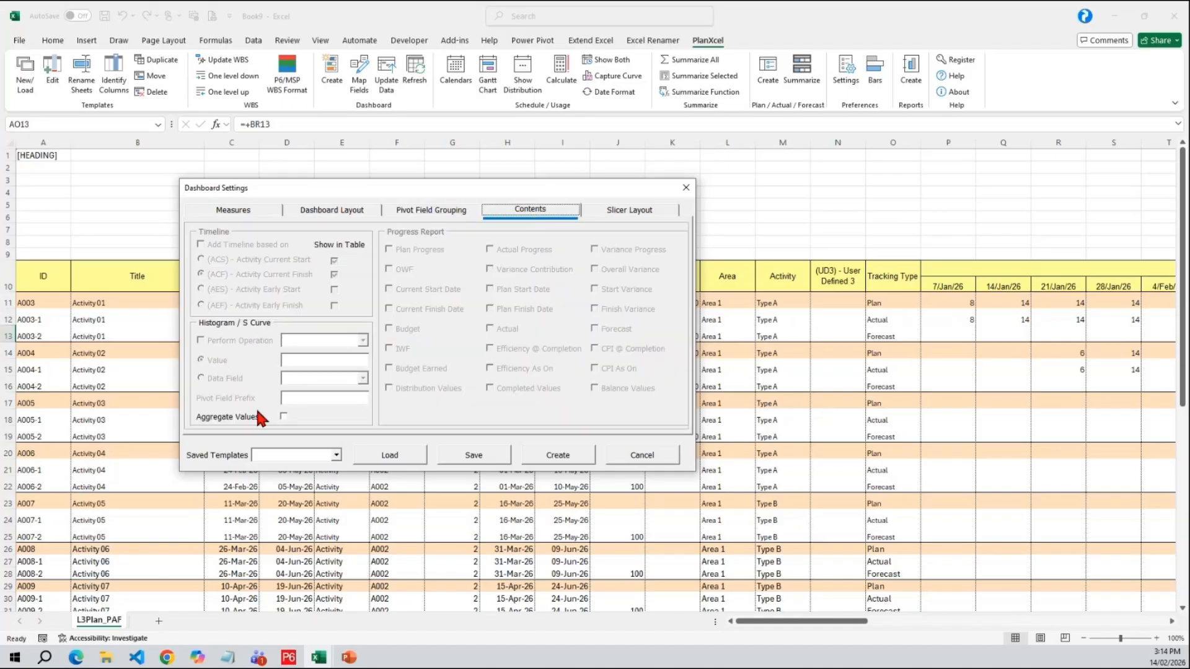
left_click(312, 209)
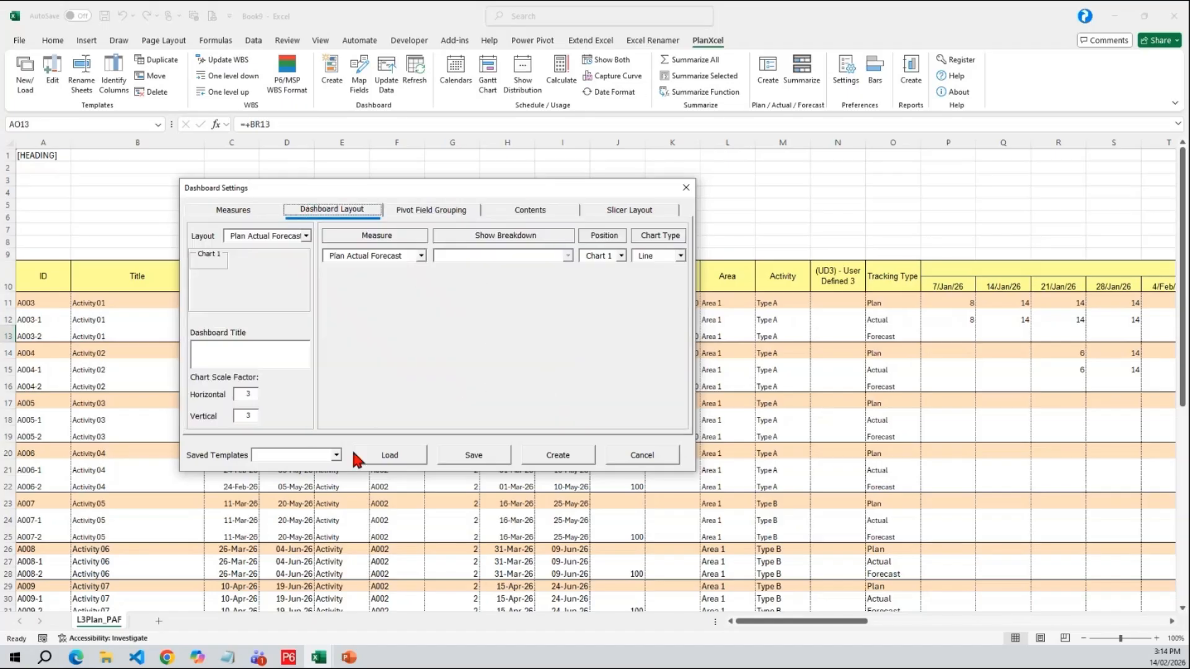
left_click(565, 459)
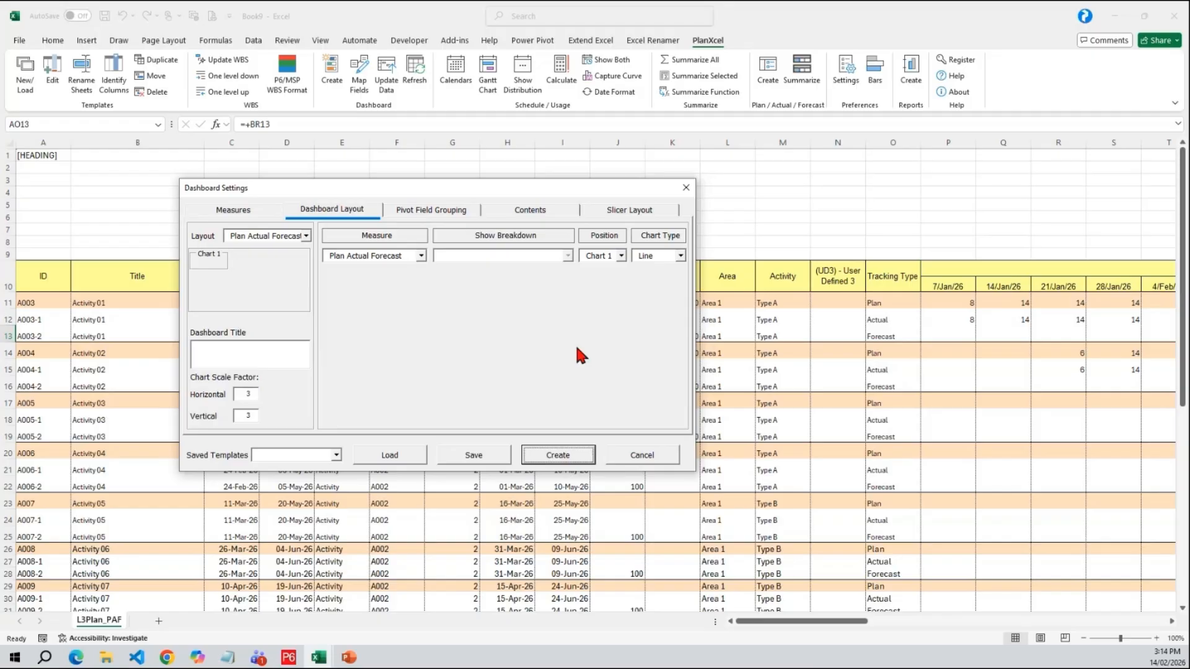
- Add (UD1) - Area and (UD2) - Activity as the first two slicers of the dashboard
left_click(630, 211)
left_click(589, 256)
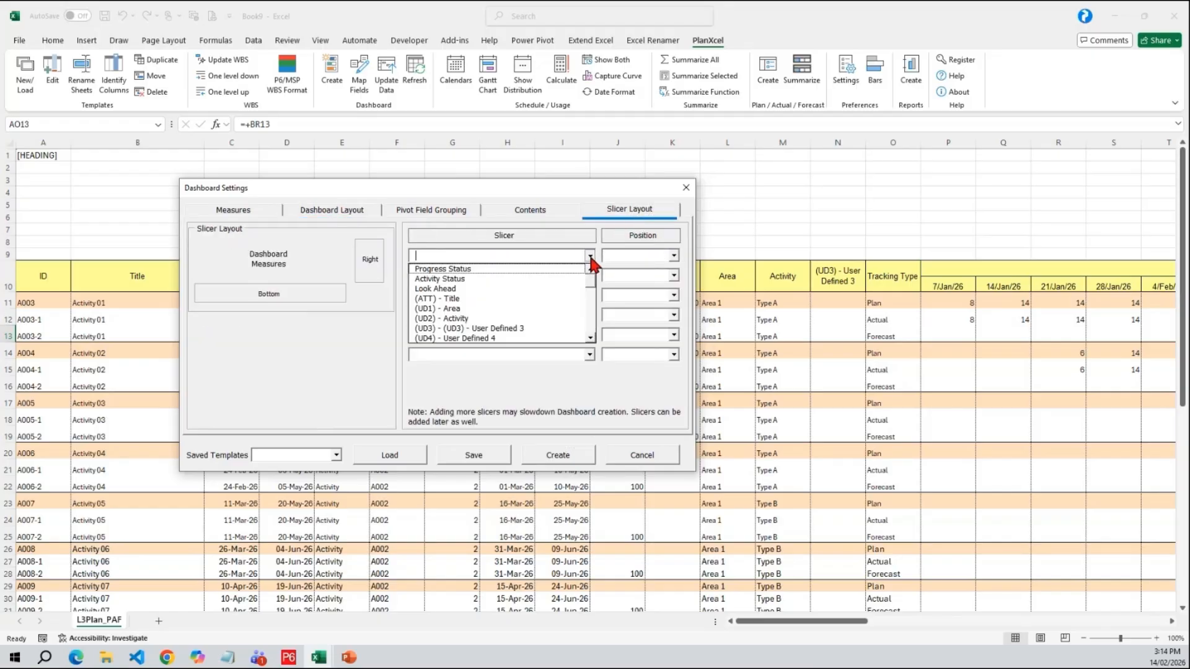
left_click(542, 307)
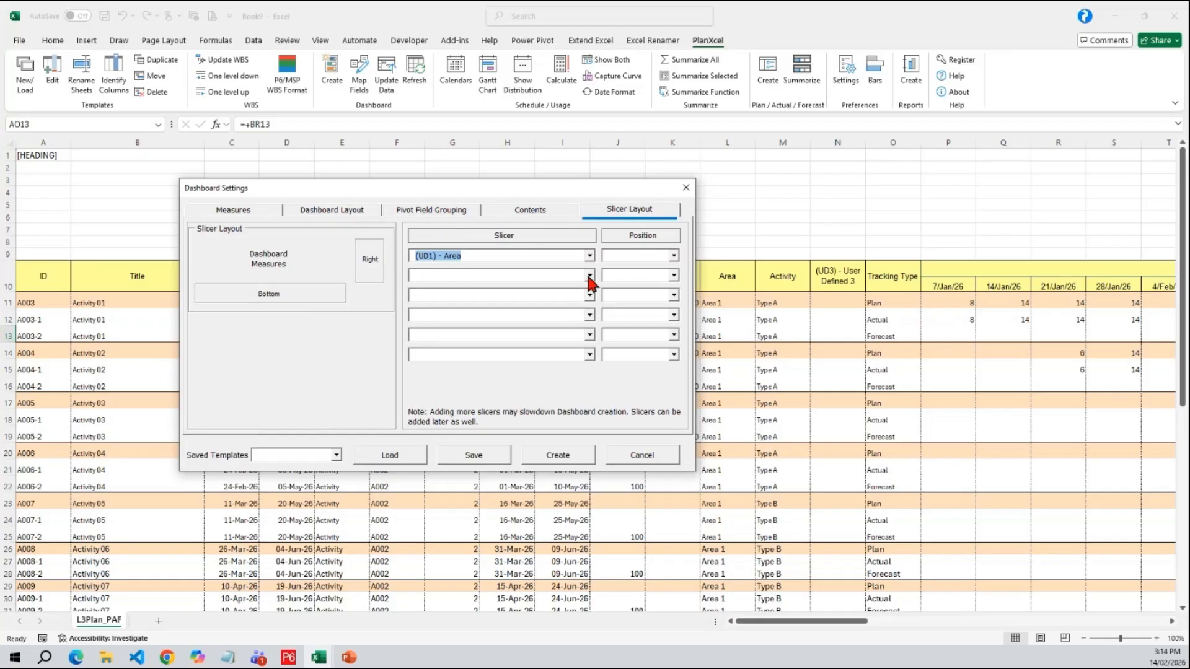
left_click(589, 275)
left_click(545, 338)
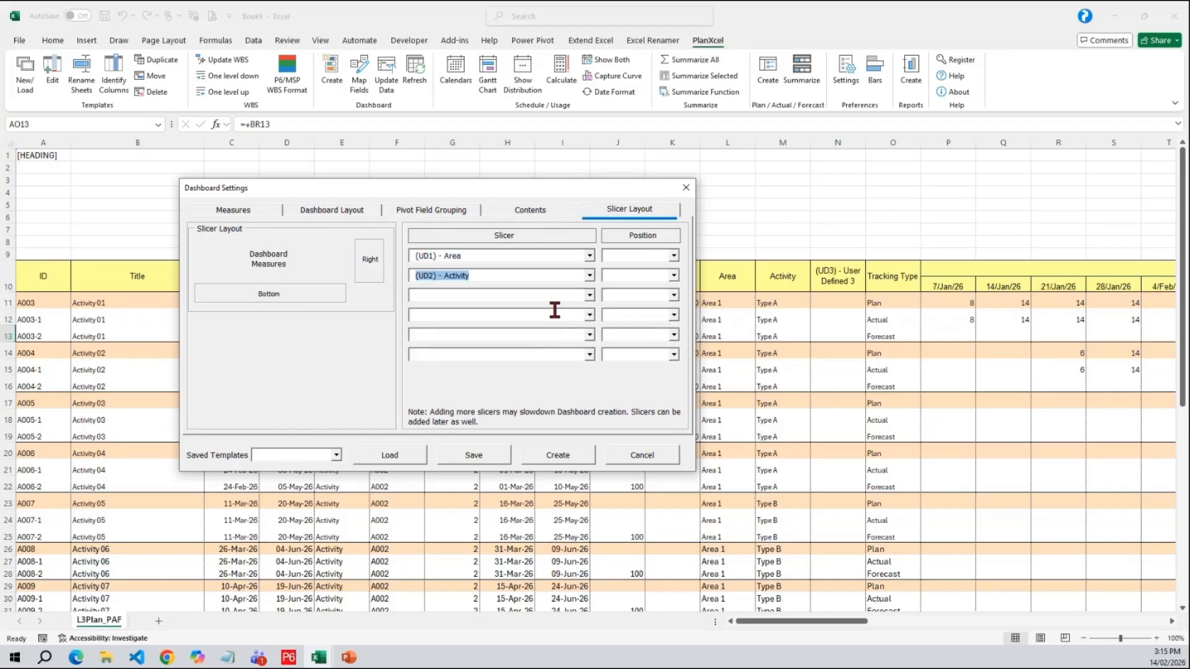
left_click(589, 276)
left_click(588, 277)
left_click(588, 277)
left_click(589, 290)
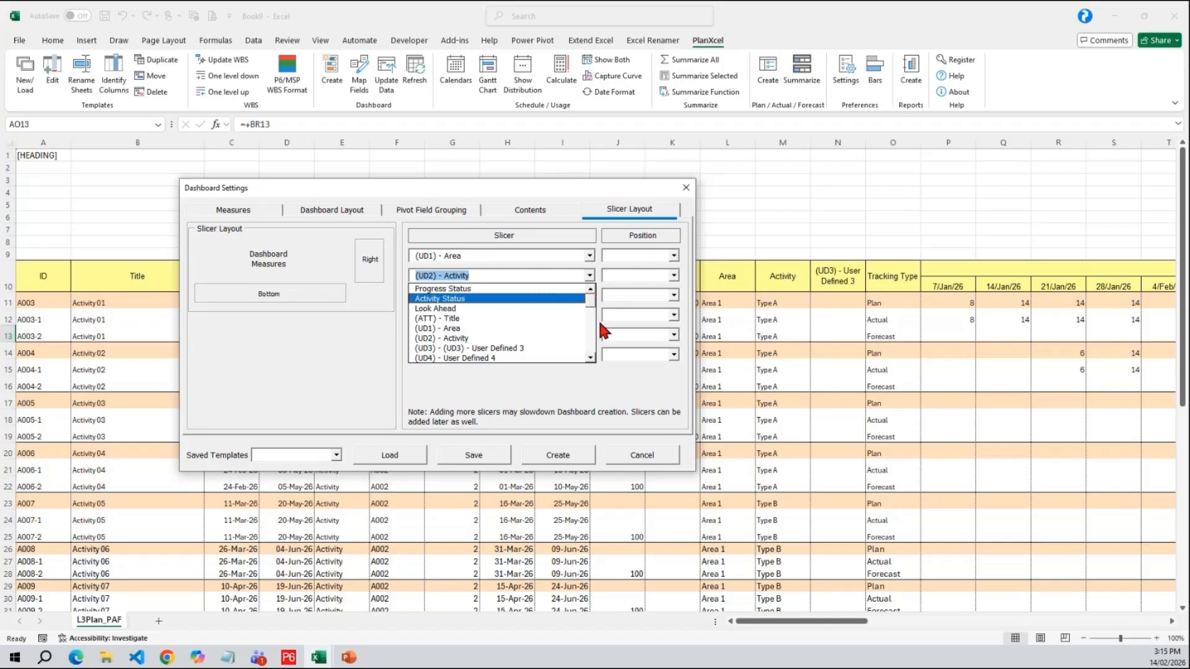
left_click(634, 271)
- Set the position of both the Area and Activity slicers to Right
left_click(674, 256)
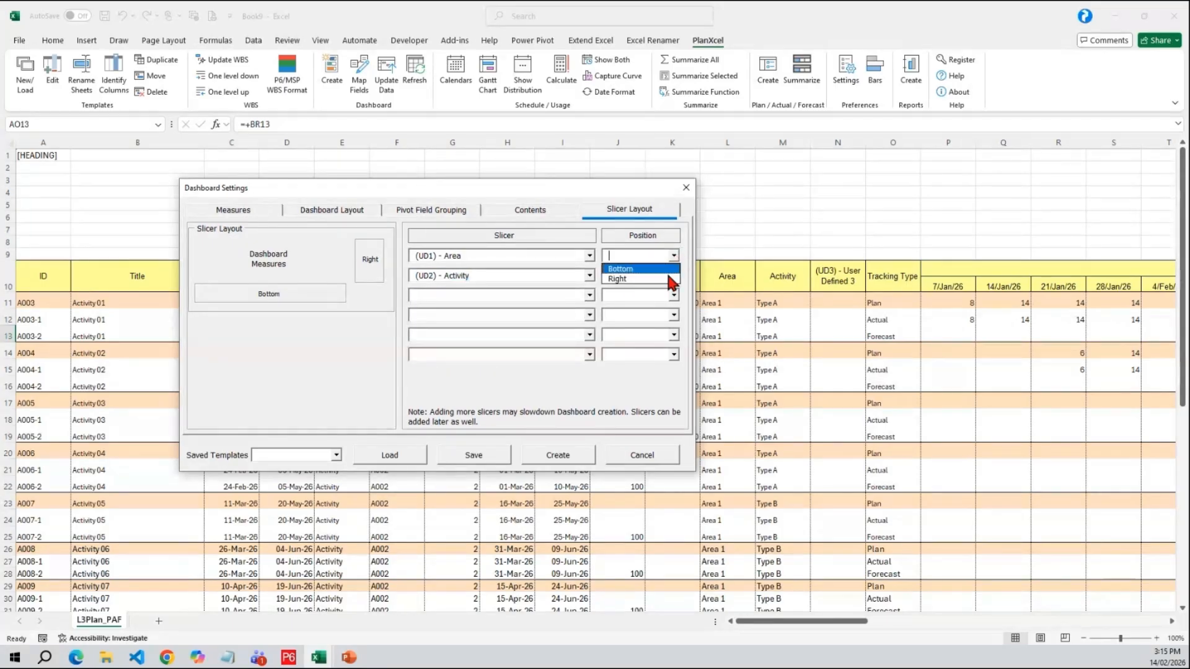
left_click(644, 280)
left_click(674, 275)
left_click(655, 299)
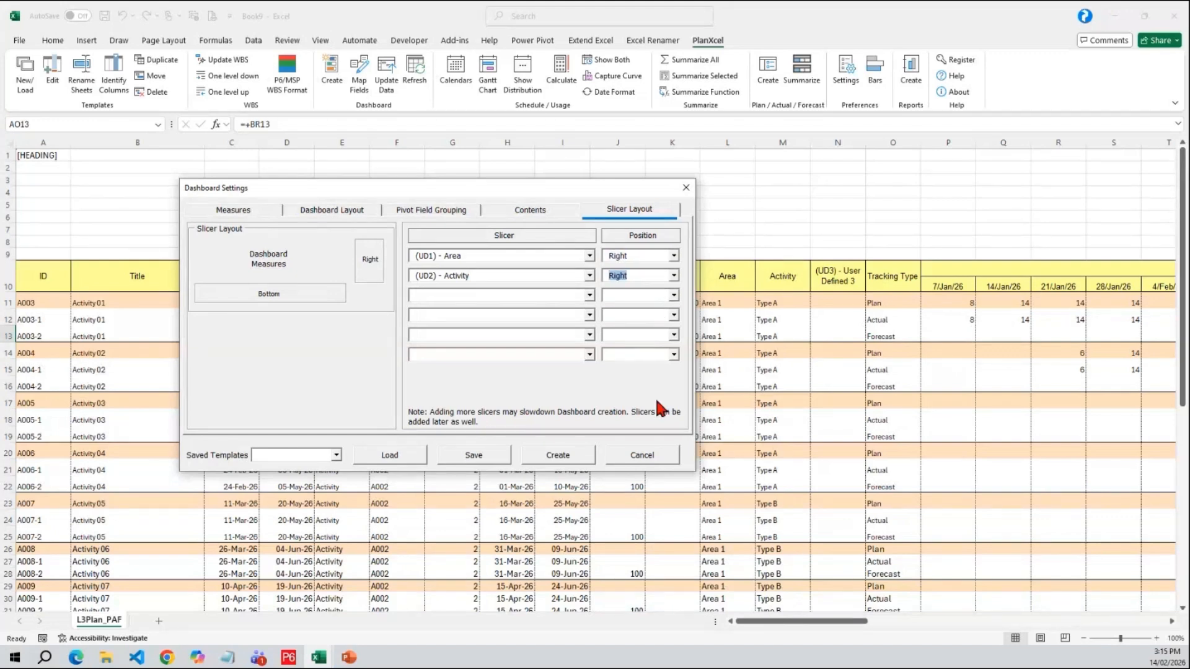
- Create the dashboard using the Plan / Actual / Forecast calendar headings 7/Jan/26 to 22/Jul/26, and decline saving it as a template
left_click(558, 457)
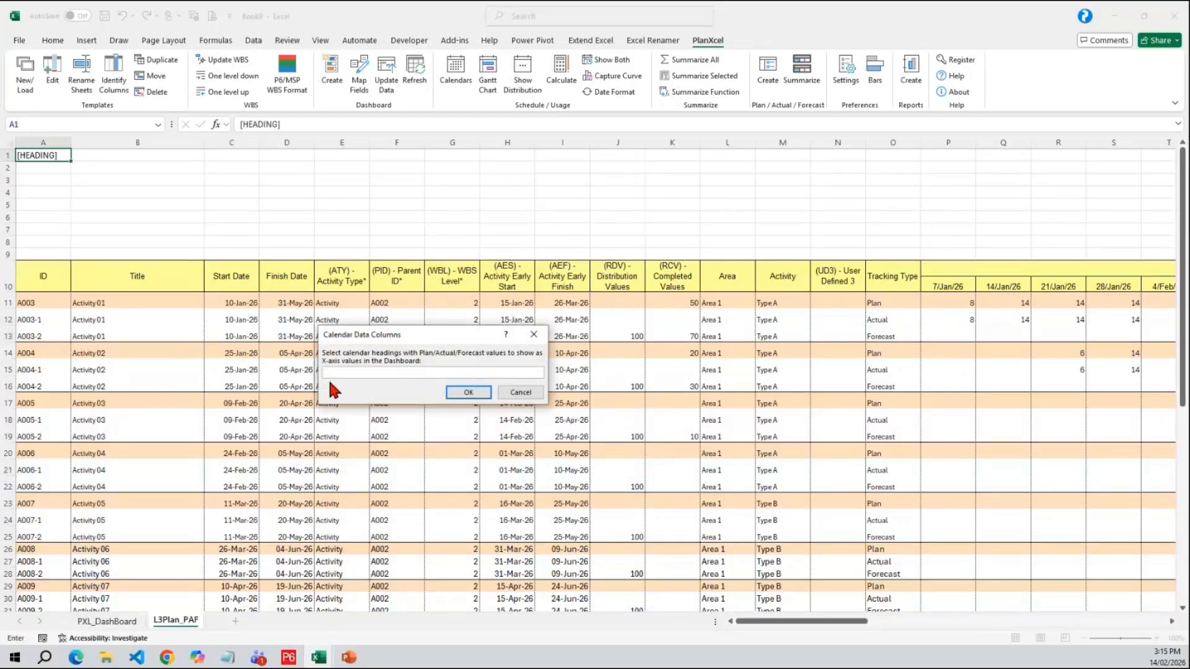
left_click_drag(794, 621, 825, 621)
left_click_drag(719, 293, 916, 282)
left_click(468, 393)
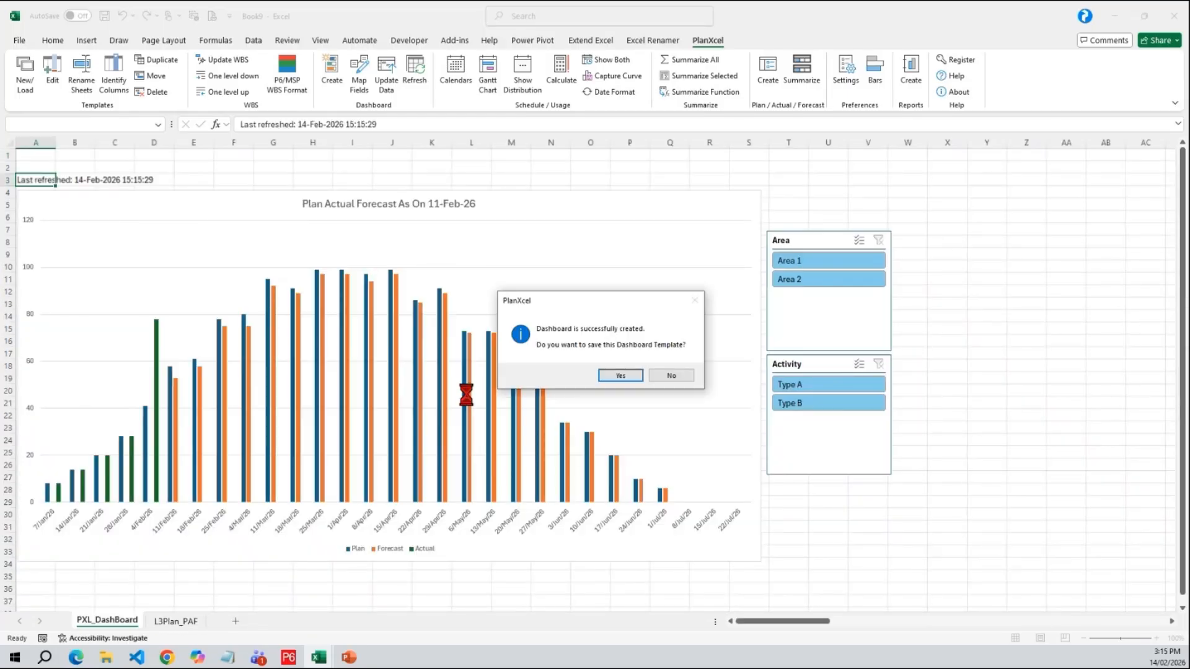
left_click(676, 376)
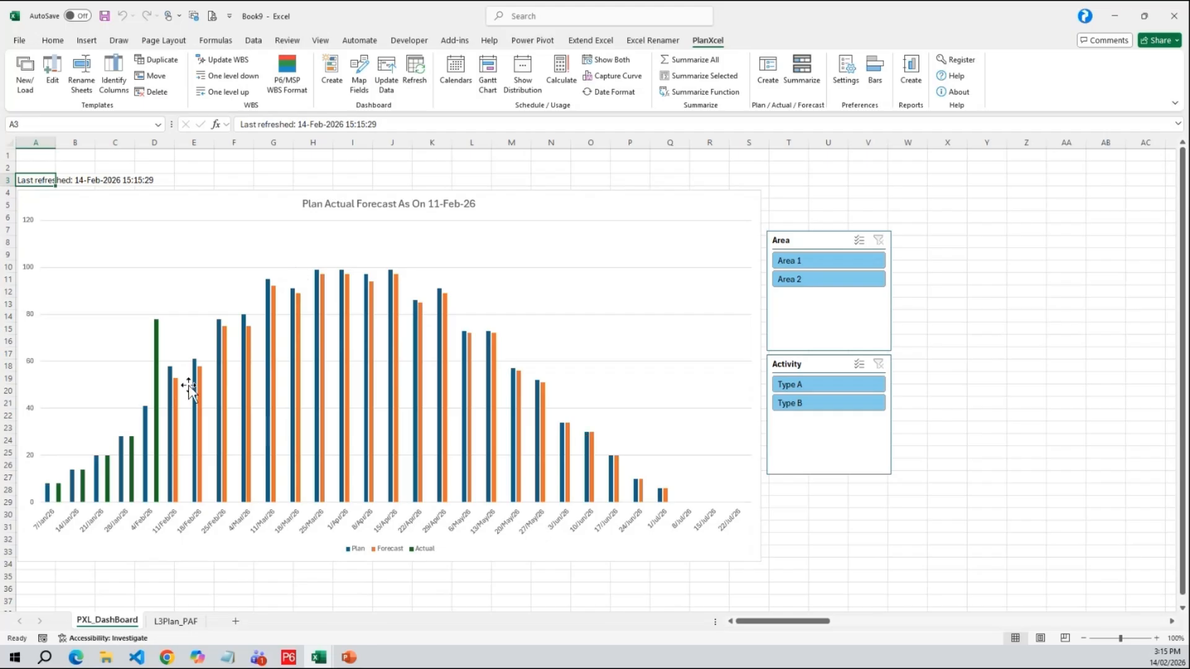
- Rename the new PXL_DashBoard sheet as Hist
double_click(109, 621)
type("Hist")
key("Return")
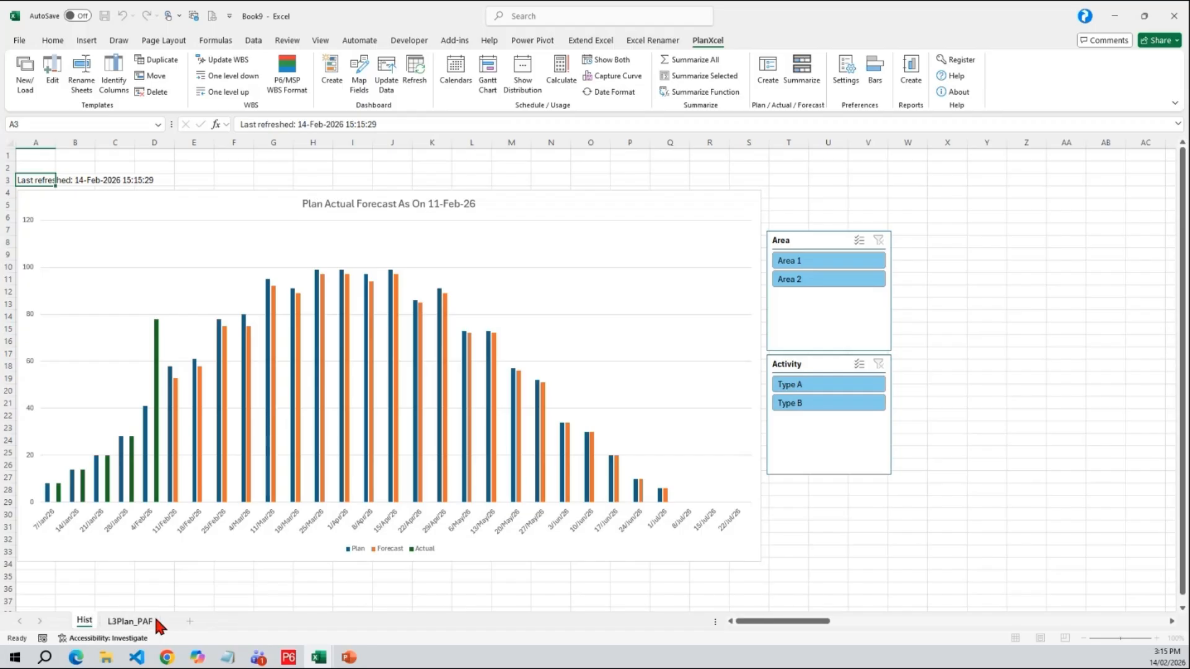
- Start another dashboard from the L3Plan_PAF sheet and set its layout to Plan Actual Forecast
left_click(154, 621)
left_click(391, 367)
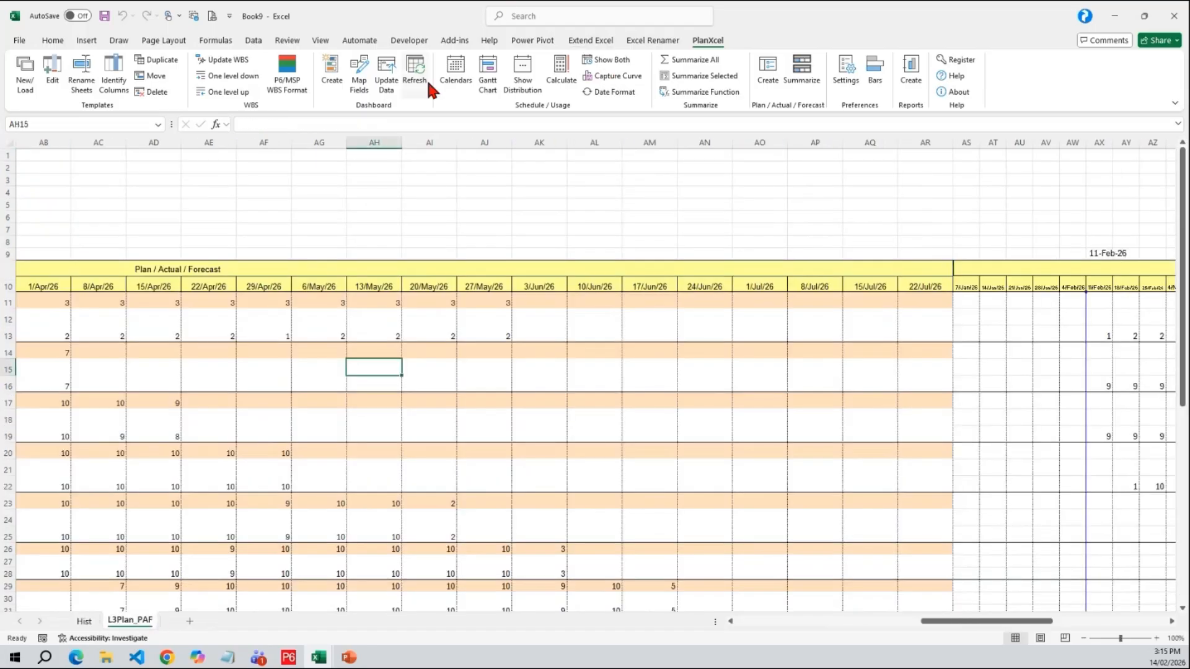
left_click(331, 73)
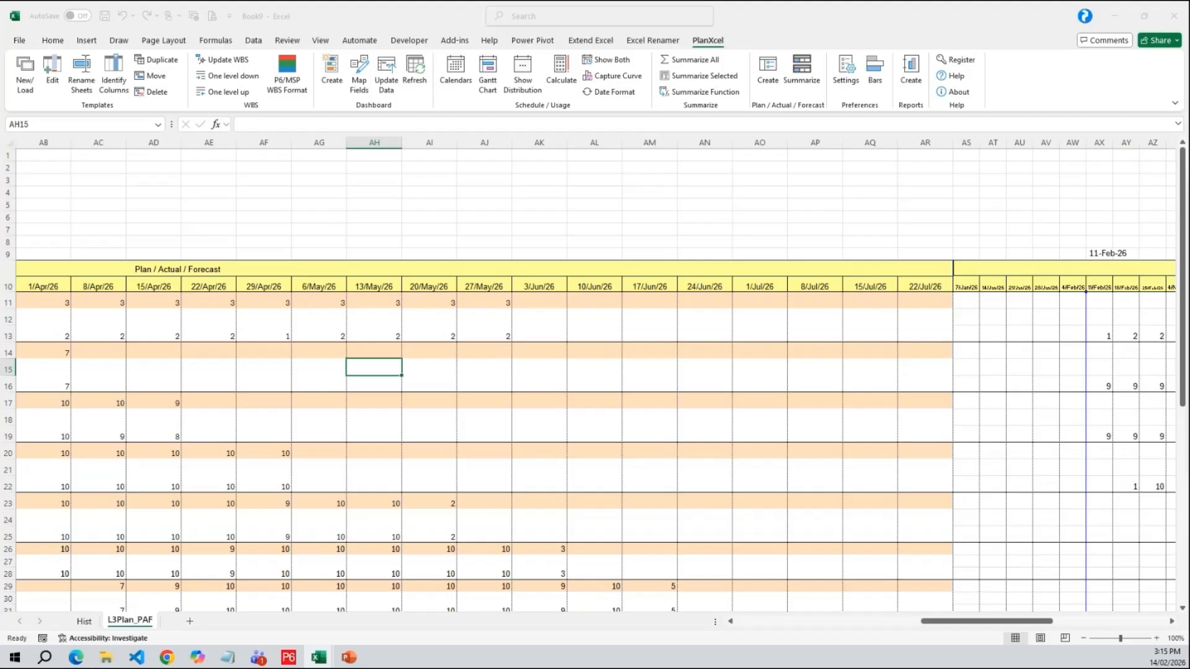
left_click(402, 251)
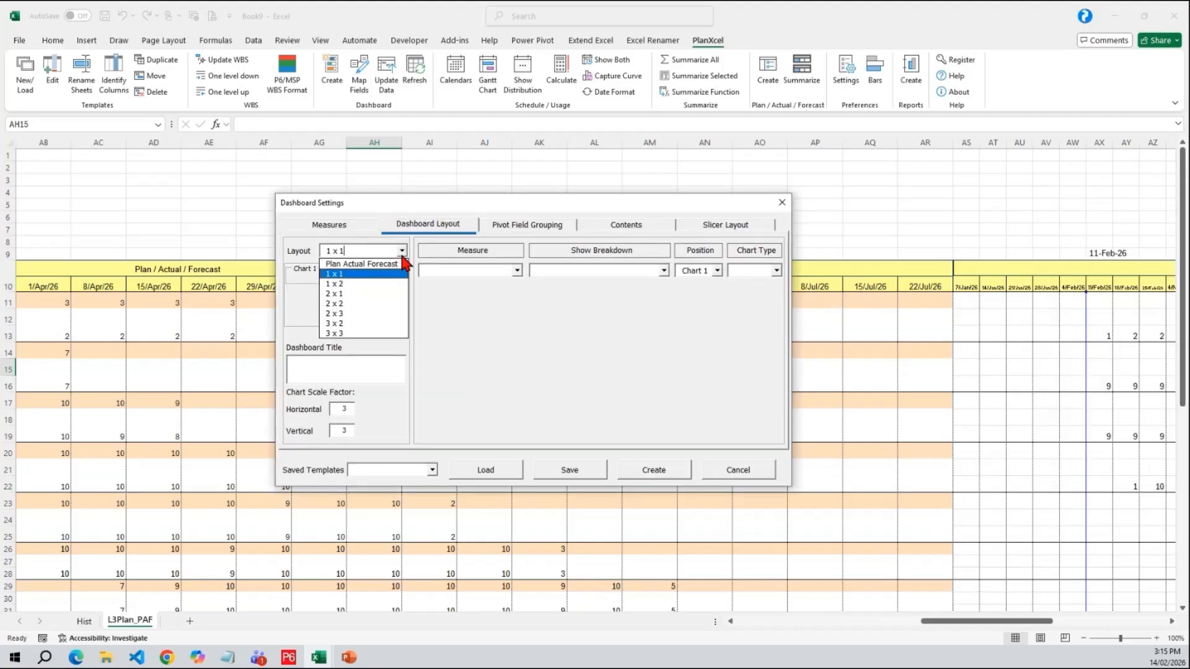
left_click(396, 264)
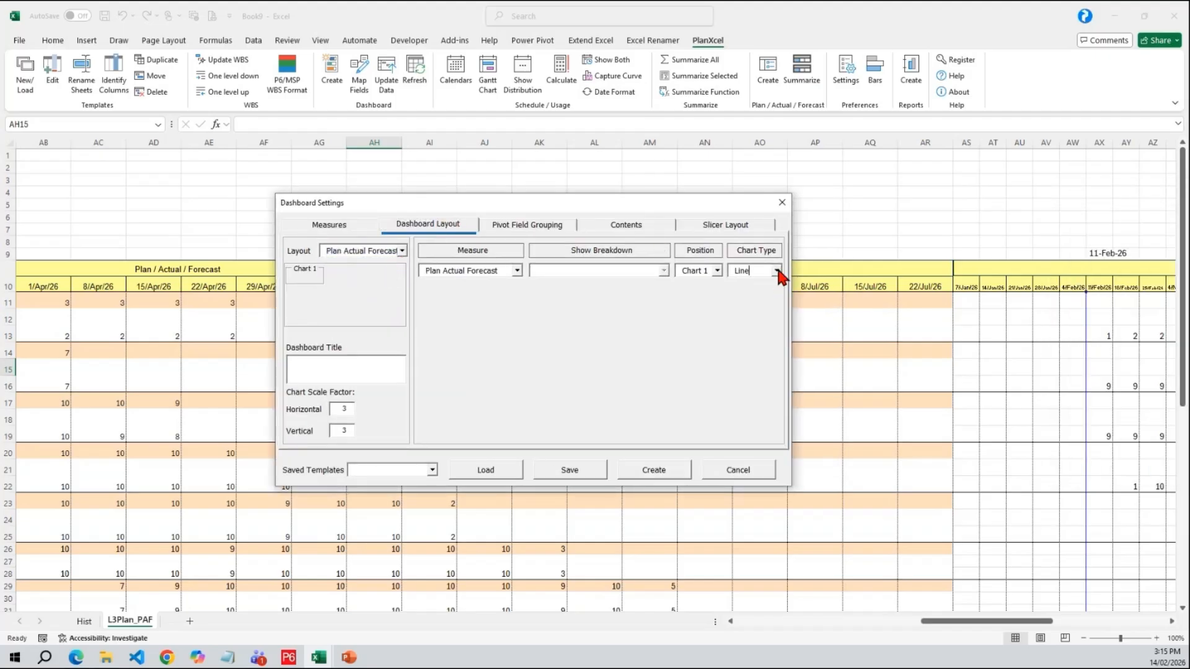
- Turn on Aggregate Values in the new dashboard's contents settings
left_click(533, 224)
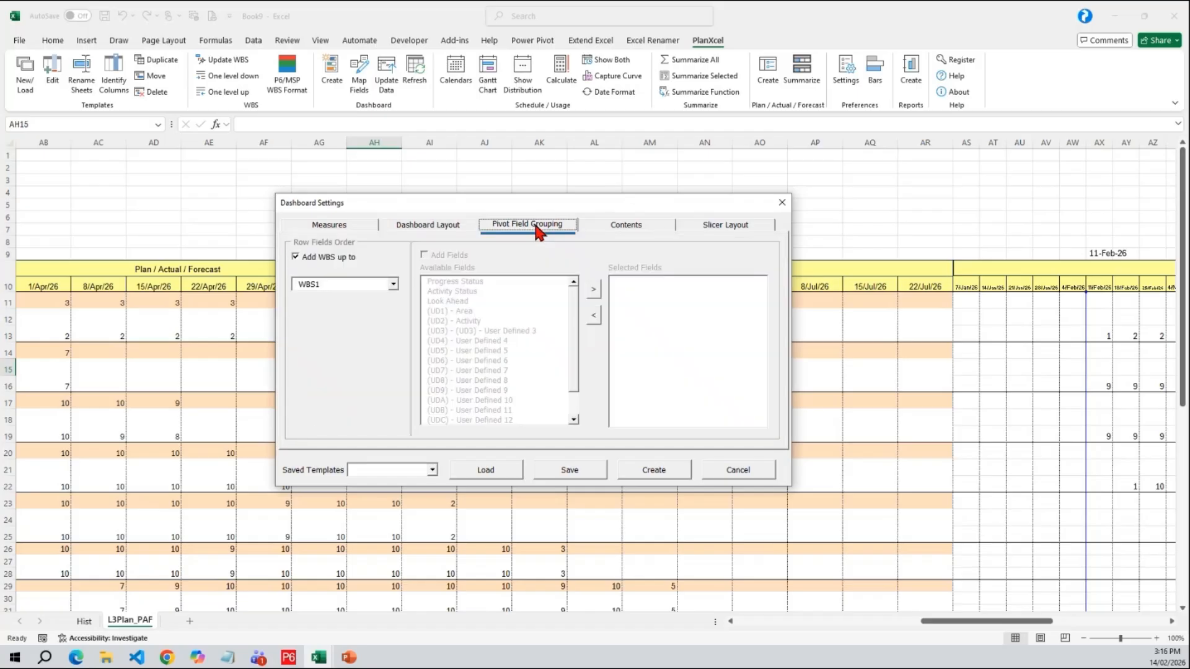
left_click(625, 225)
left_click(380, 432)
- Choose (UD1) - Area as the first slicer of the new dashboard
left_click(735, 227)
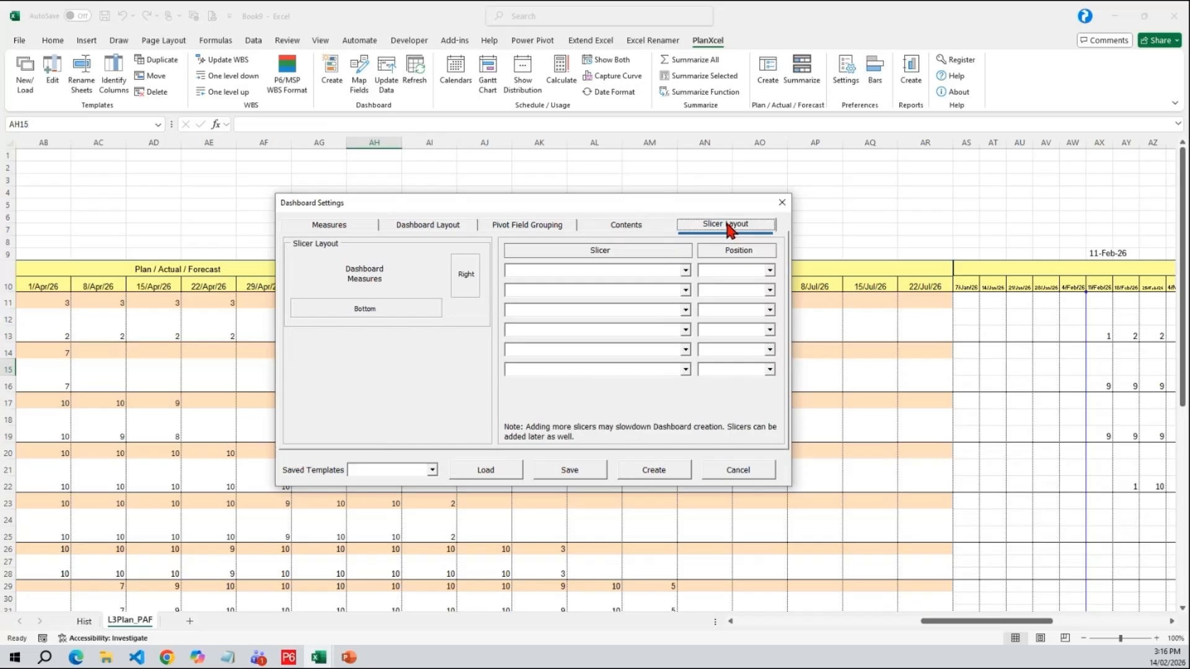
left_click(686, 271)
left_click(686, 273)
left_click(687, 272)
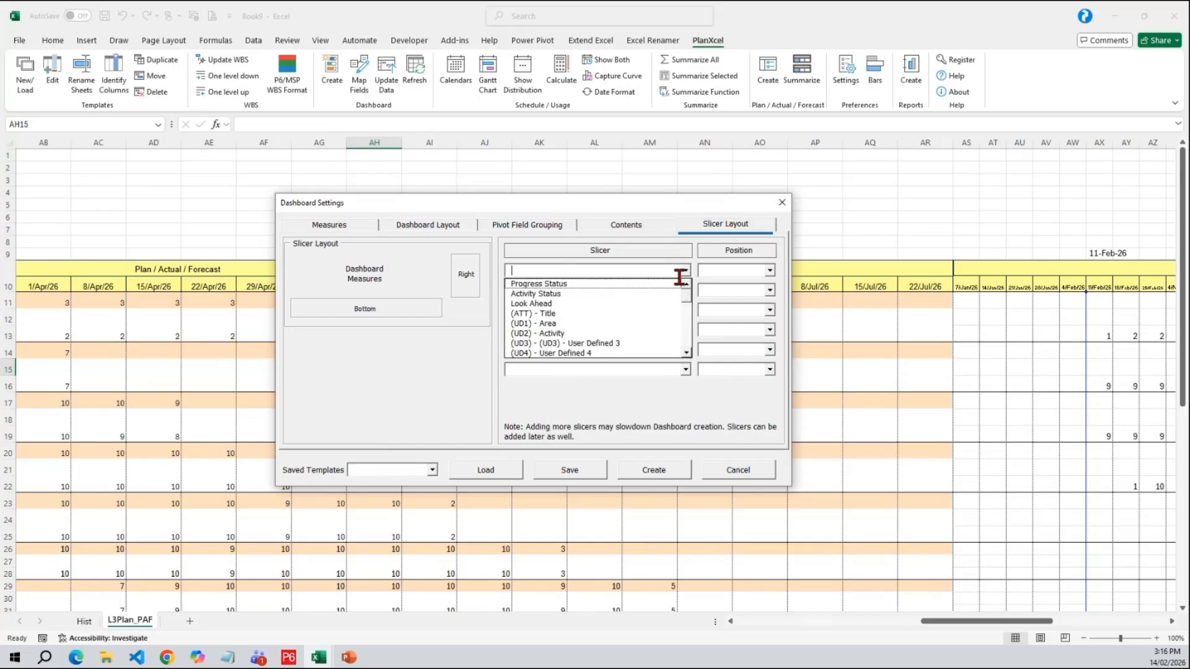
left_click(640, 335)
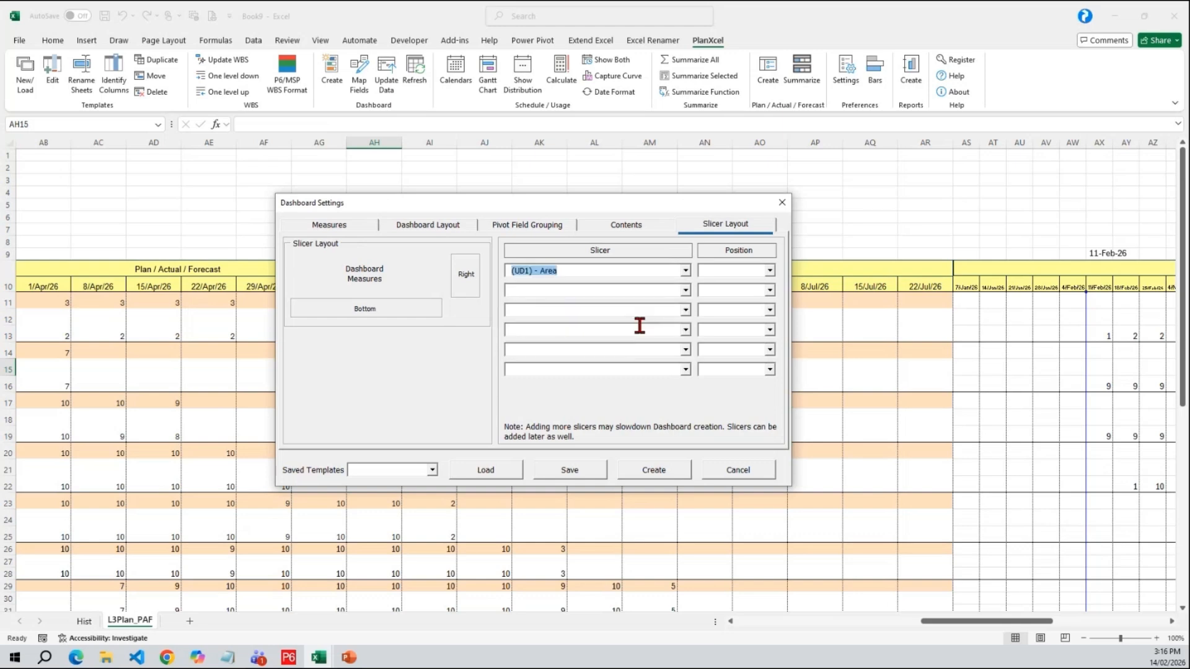
- Create the cumulative dashboard with calendar headings P10:AR10 as its X-axis values, and deselect the resulting chart
left_click(657, 470)
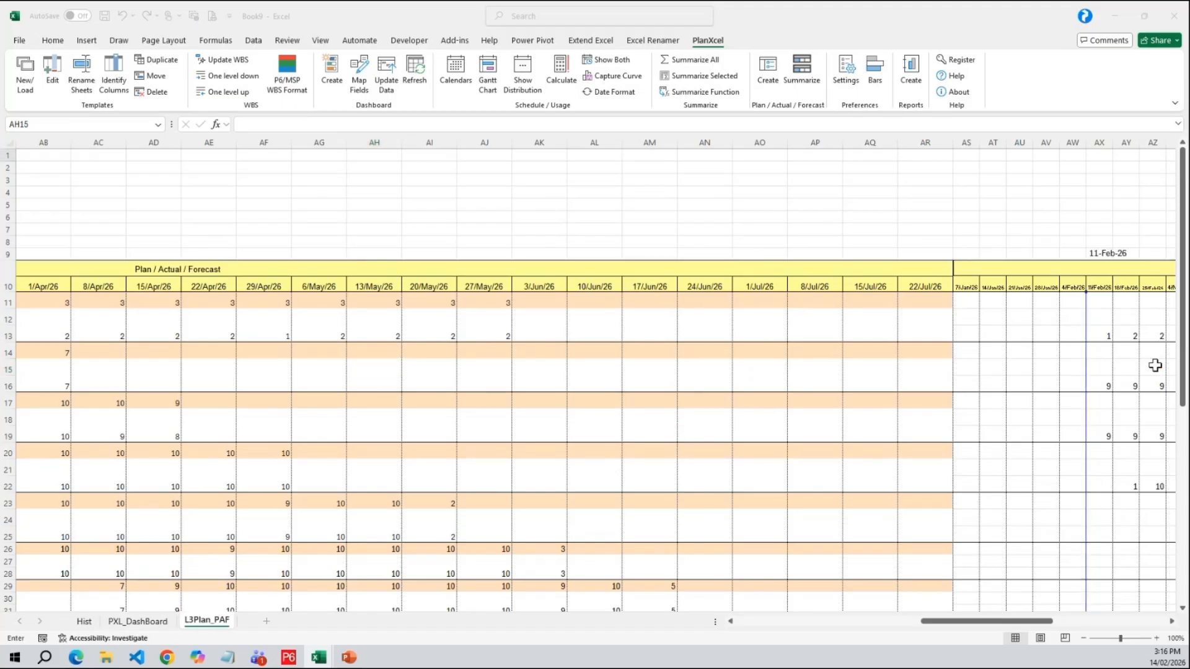
left_click_drag(925, 286, 273, 287)
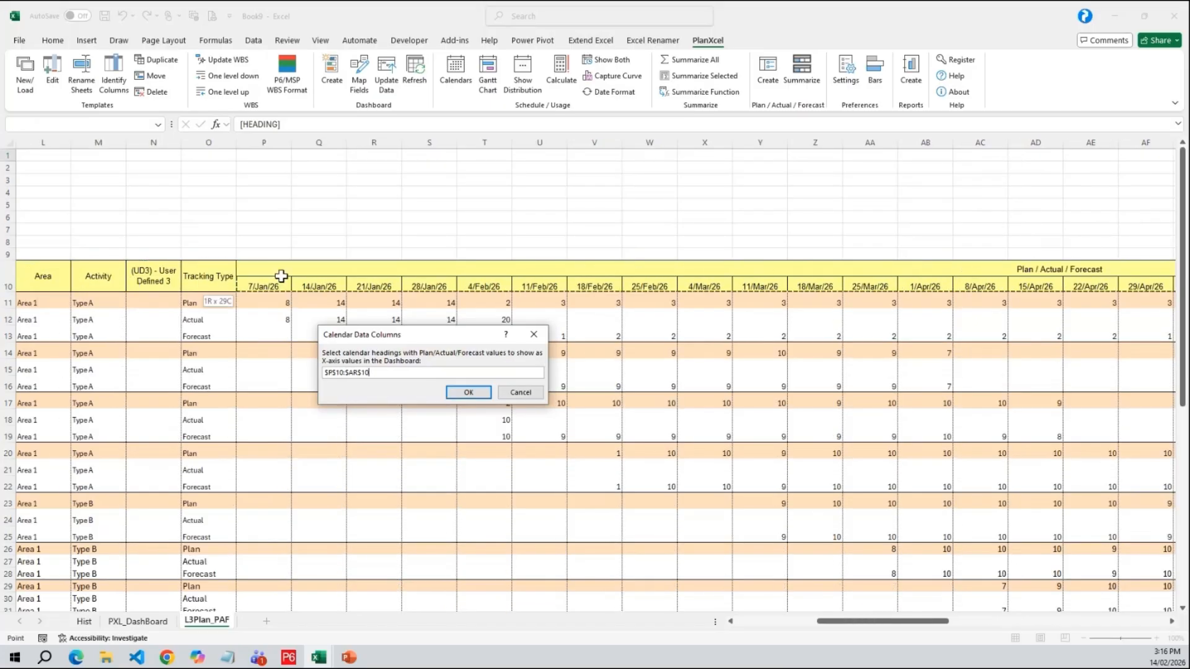
left_click(464, 396)
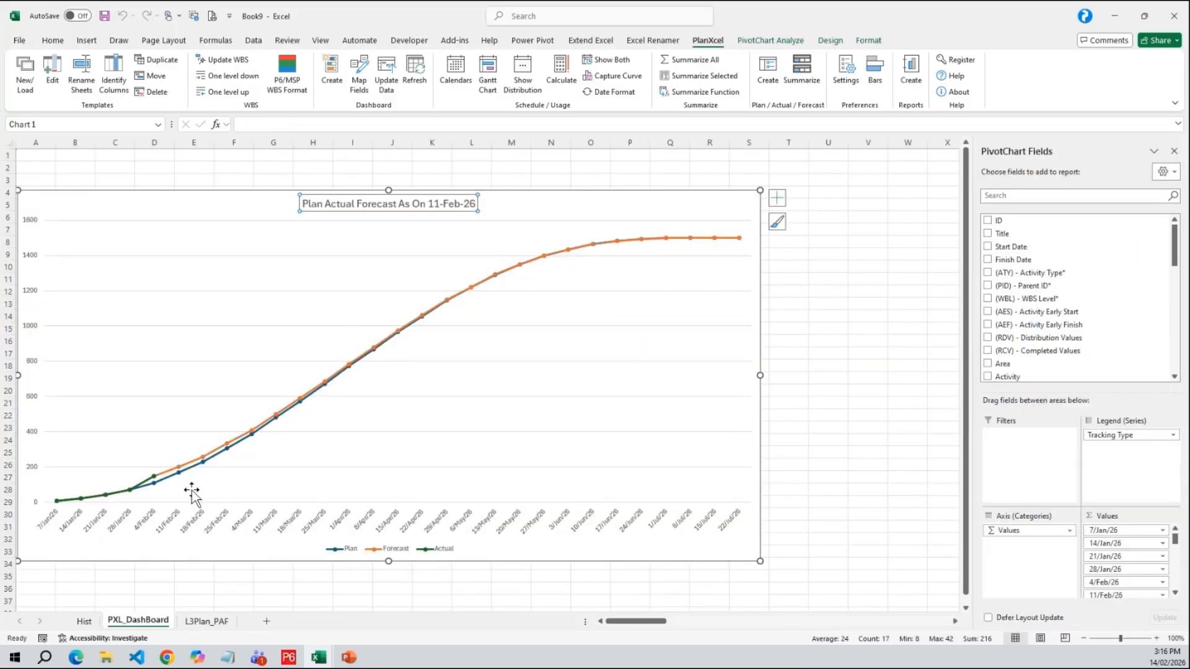
mouse_move(150, 485)
mouse_move(662, 243)
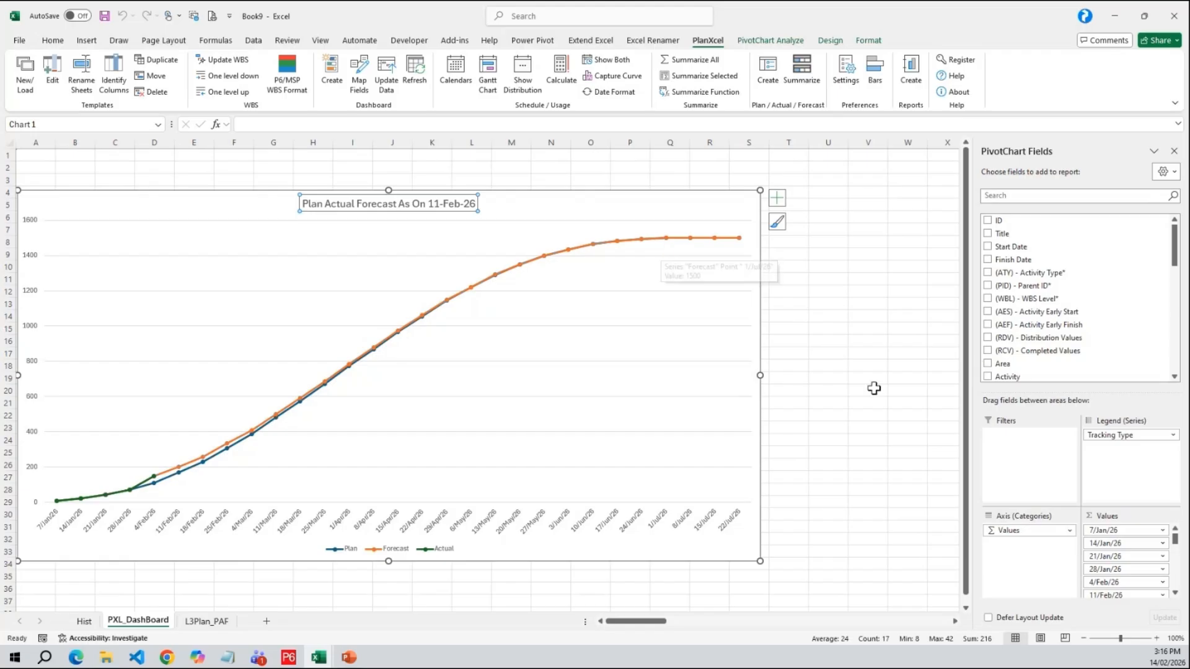
left_click(854, 390)
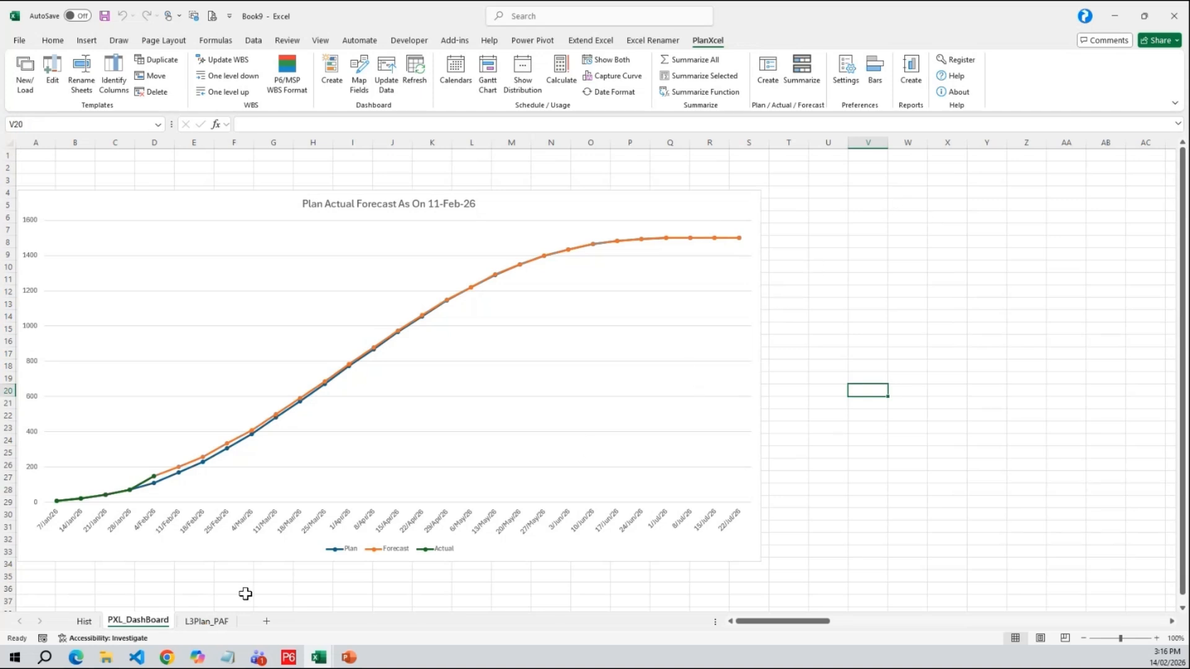
- Filter the Hist dashboard to Area 2 and activity Type B with its slicers
left_click(84, 621)
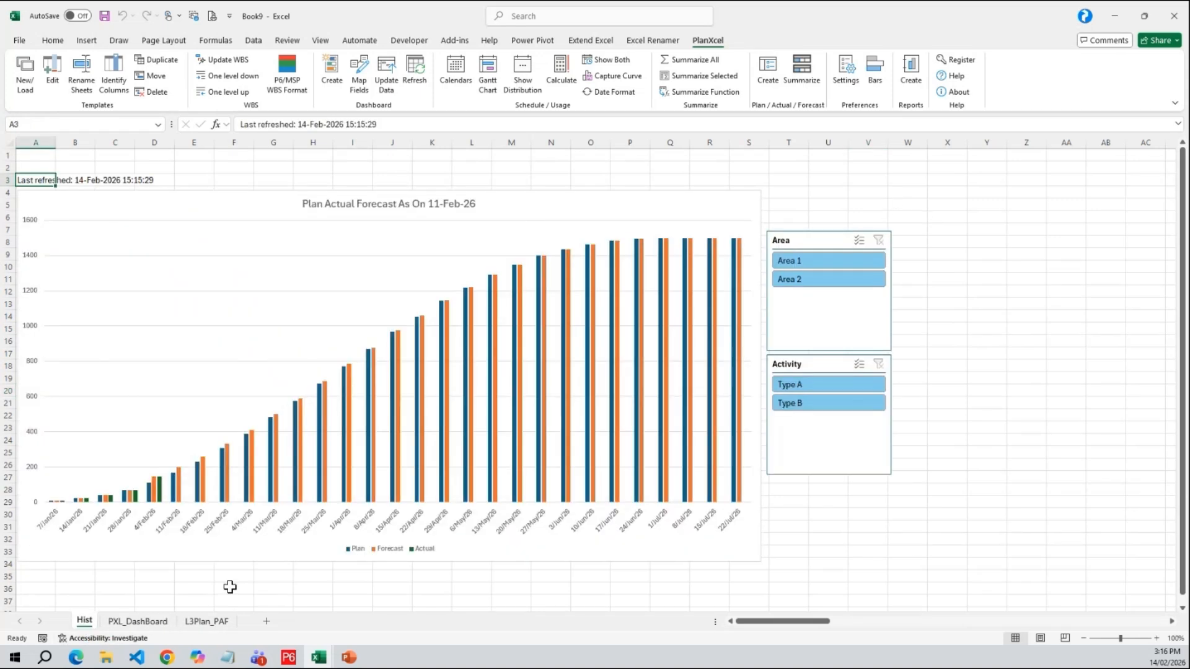
left_click(739, 301)
left_click(843, 190)
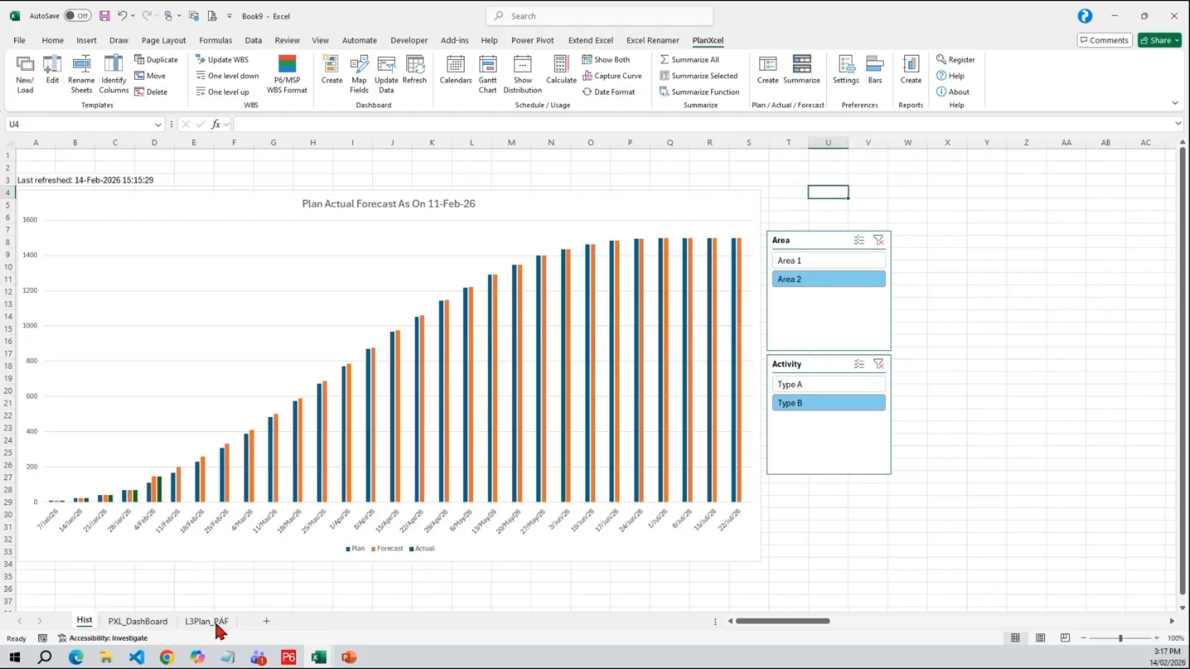
- Look at the line chart on PXL_DashBoard and the source data on the L3Plan_PAF sheet
left_click(139, 621)
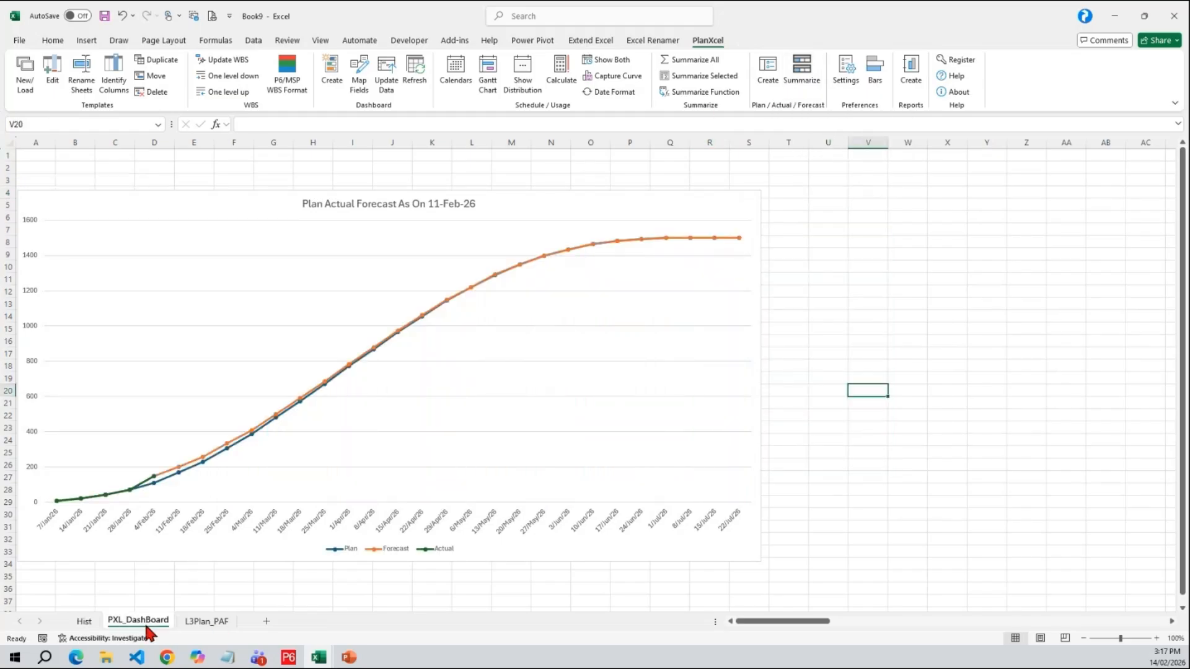
left_click(195, 621)
left_click(485, 404)
left_click(545, 422)
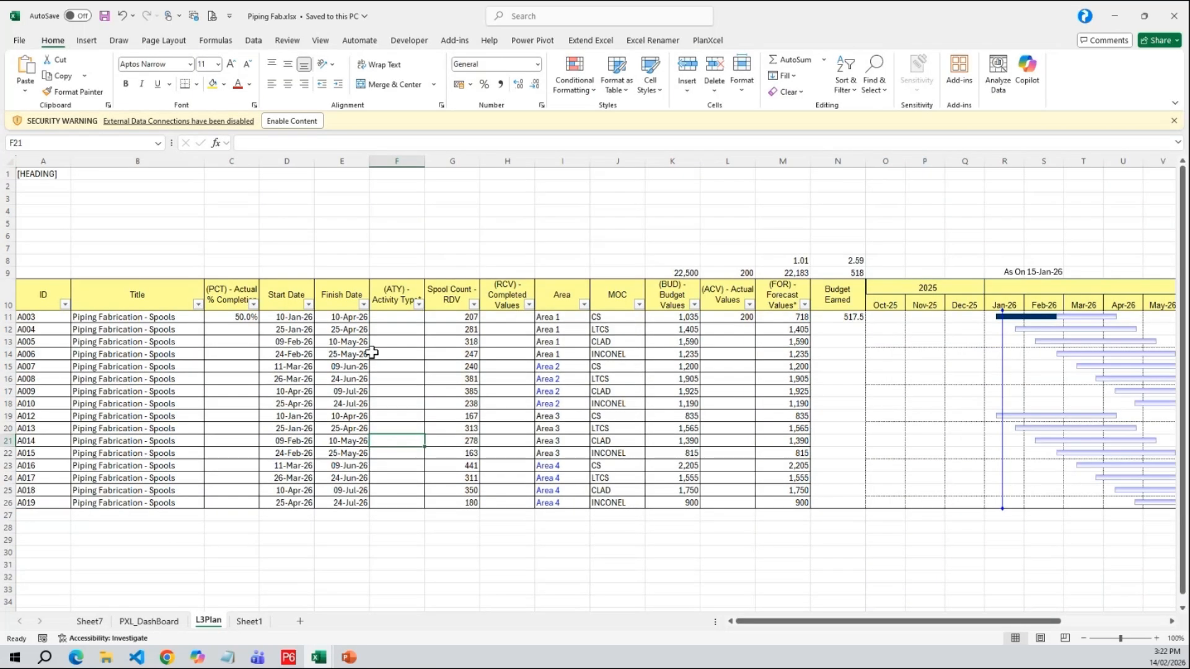
- Look over the L3Plan sheet in Piping Fab.xlsx and create a new blank workbook
left_click(397, 392)
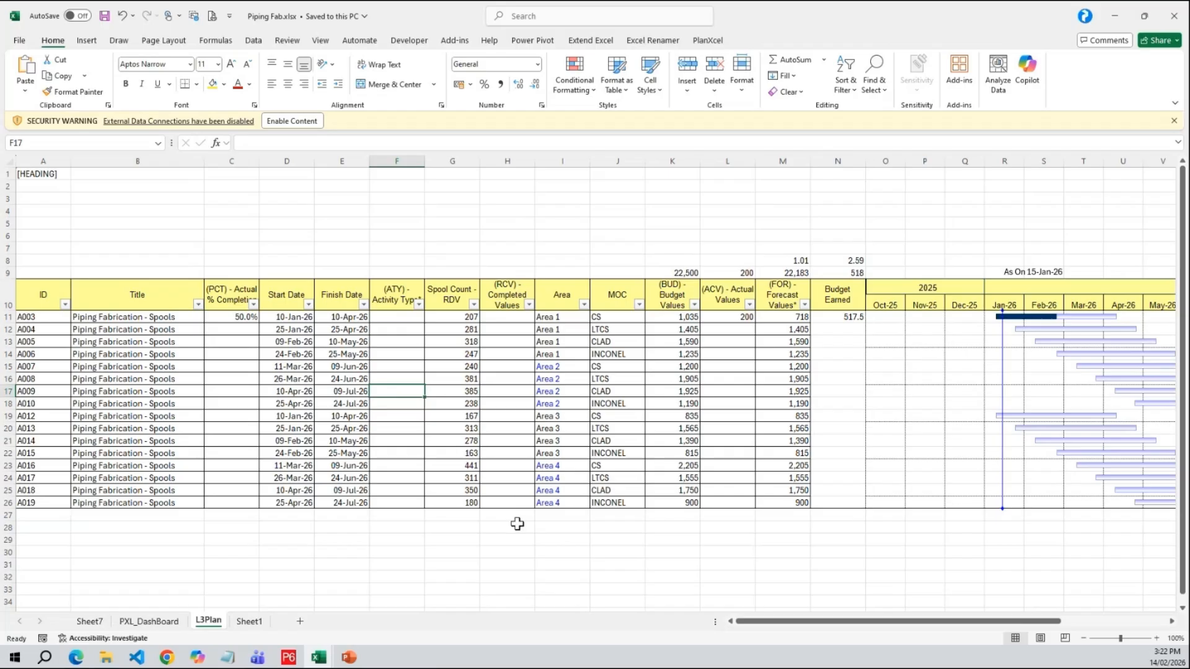
left_click(632, 574)
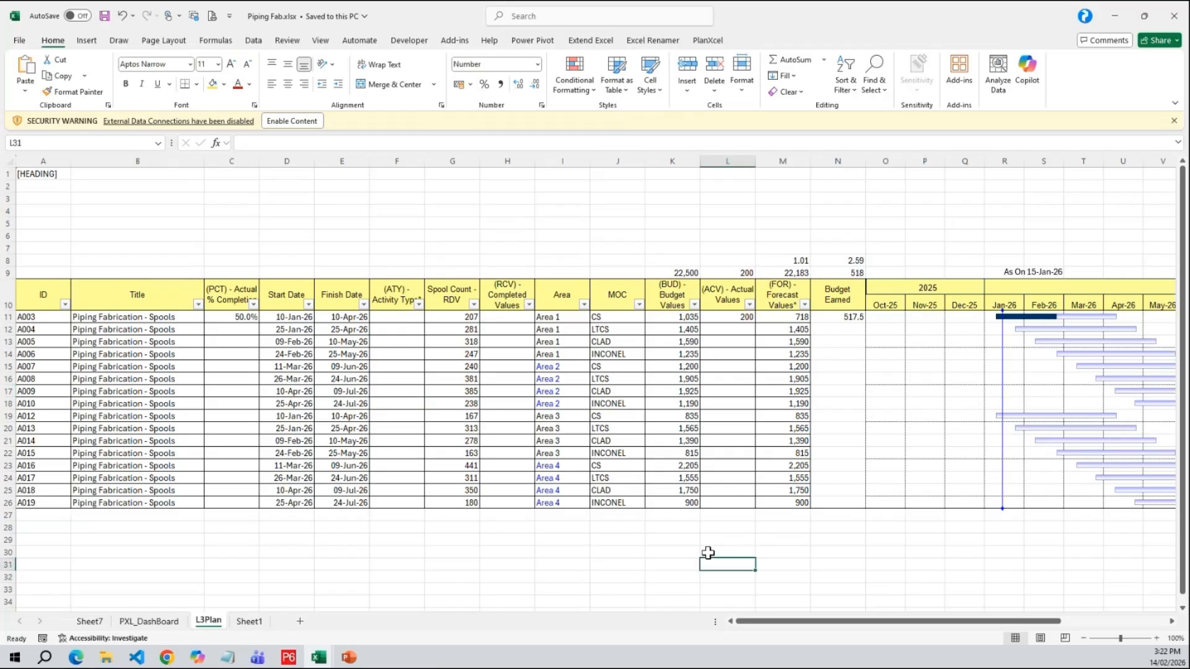
key("ctrl+n")
left_click(362, 291)
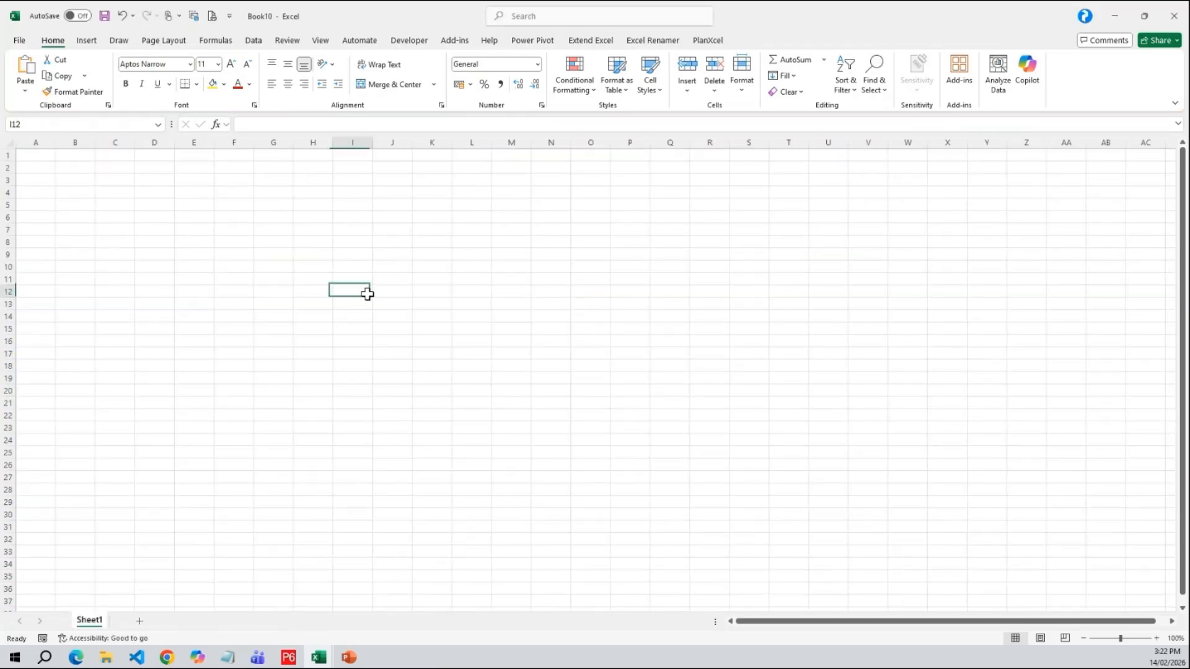
left_click(421, 327)
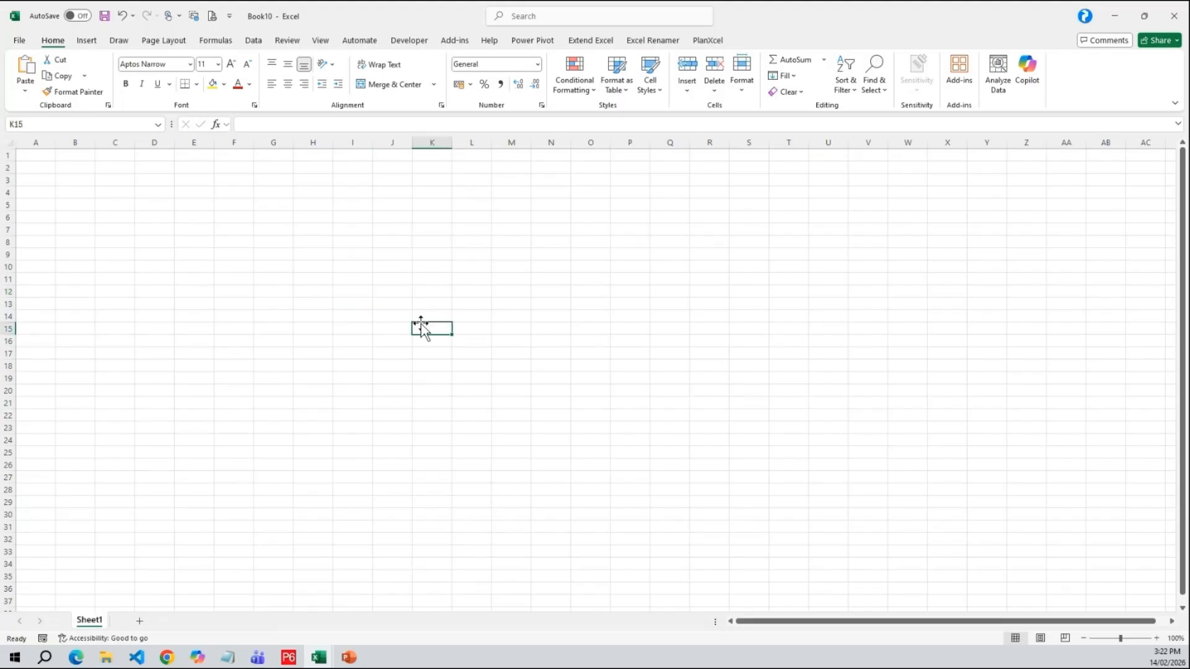
- Create a new PlanXcel template with the User Defined 1 to User Defined 4 columns added to the default columns
left_click(704, 41)
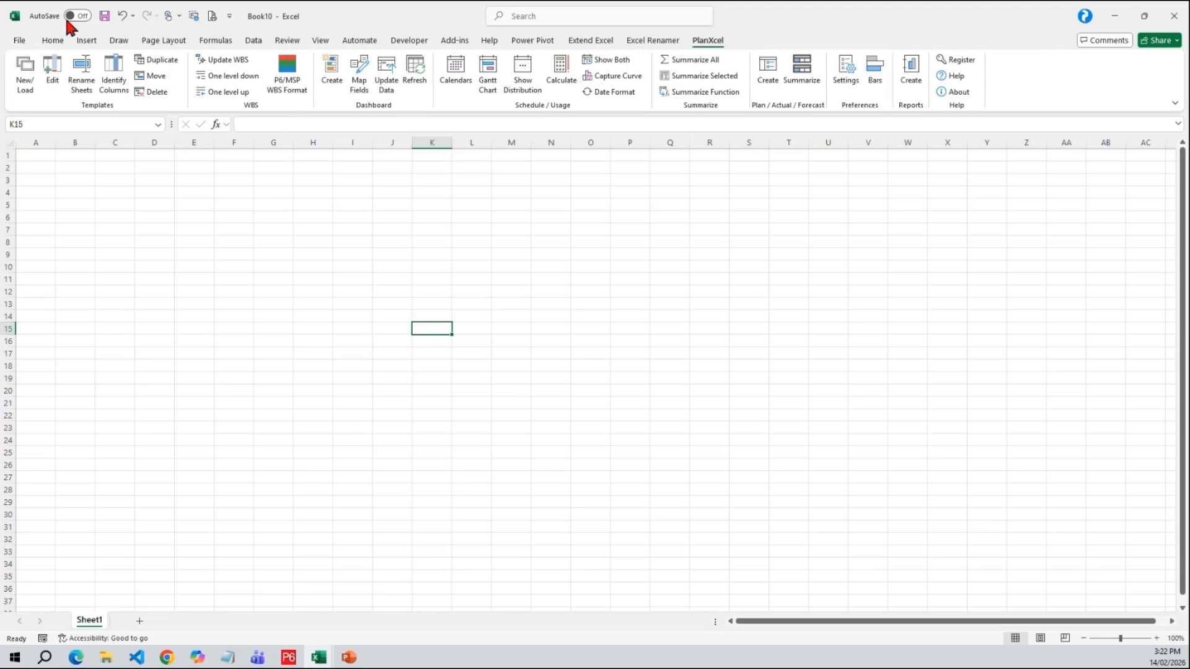
left_click(25, 73)
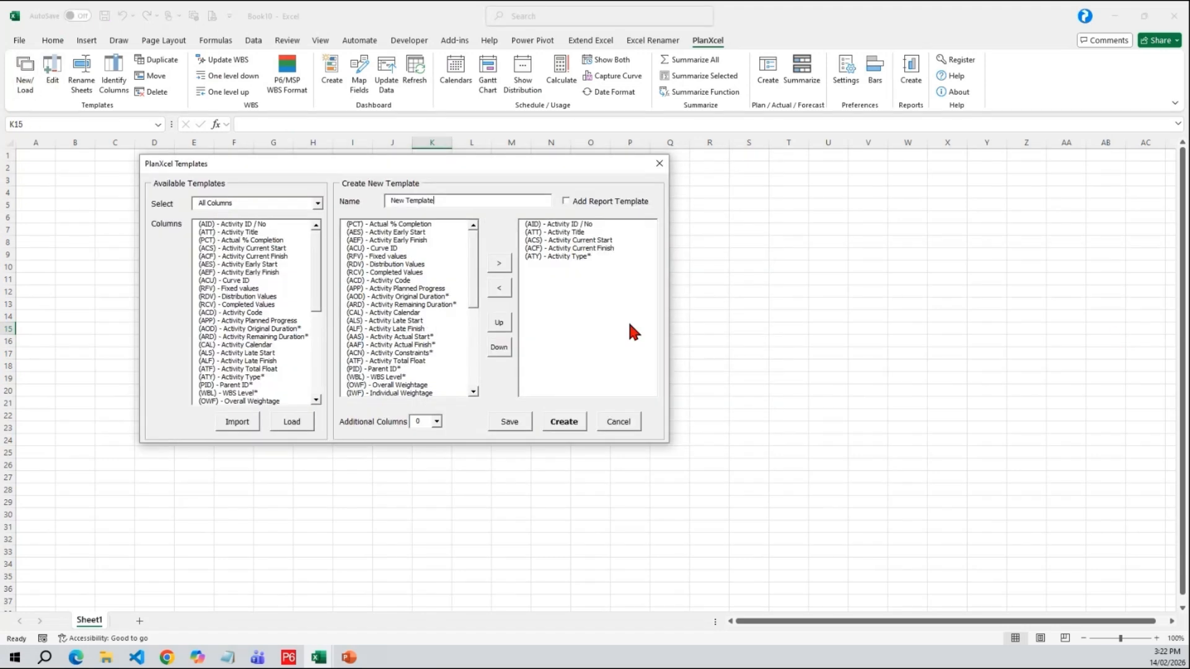
left_click_drag(472, 268, 481, 298)
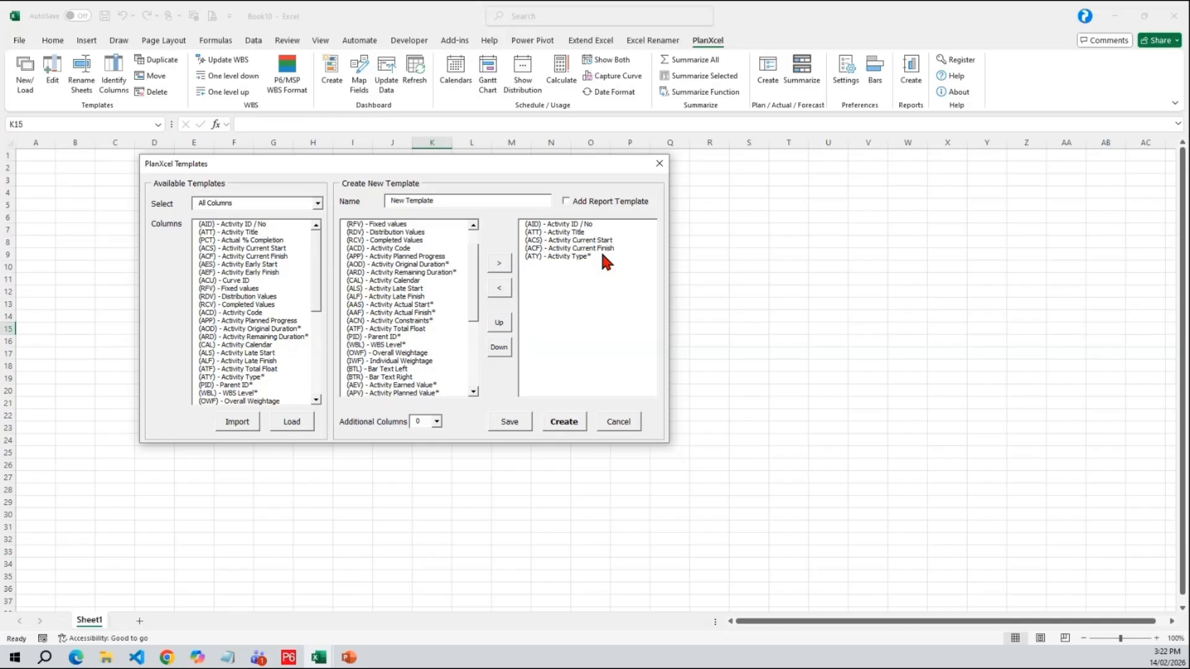
left_click_drag(478, 298, 478, 333)
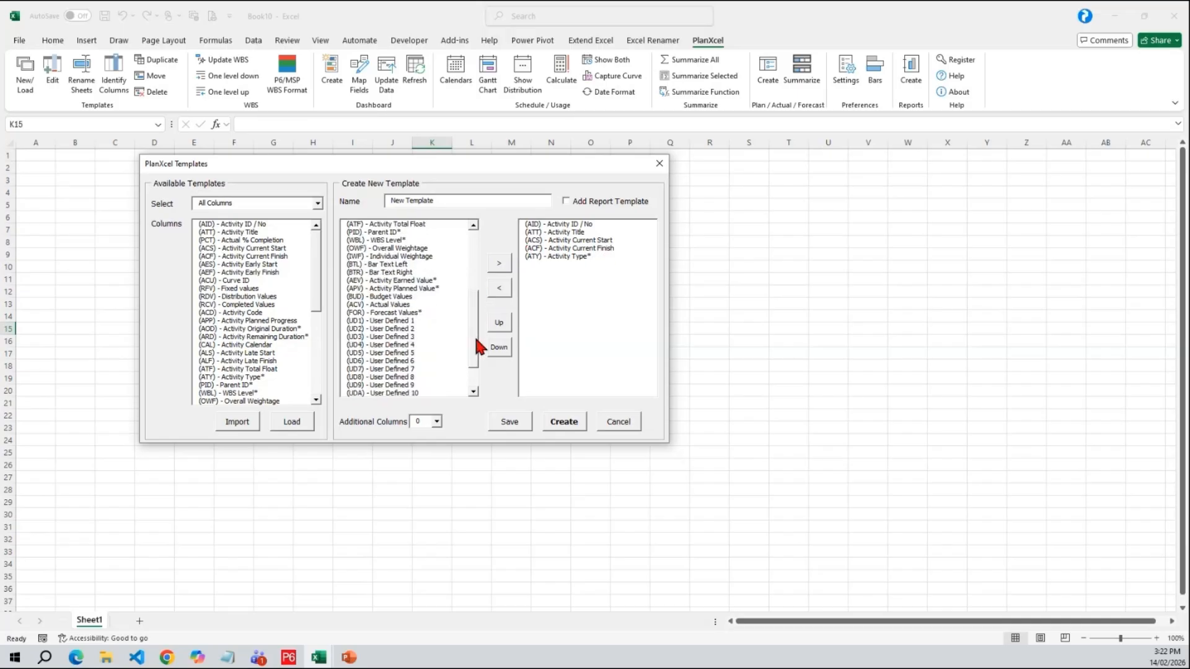
left_click(408, 321)
left_click(499, 263)
left_click(501, 262)
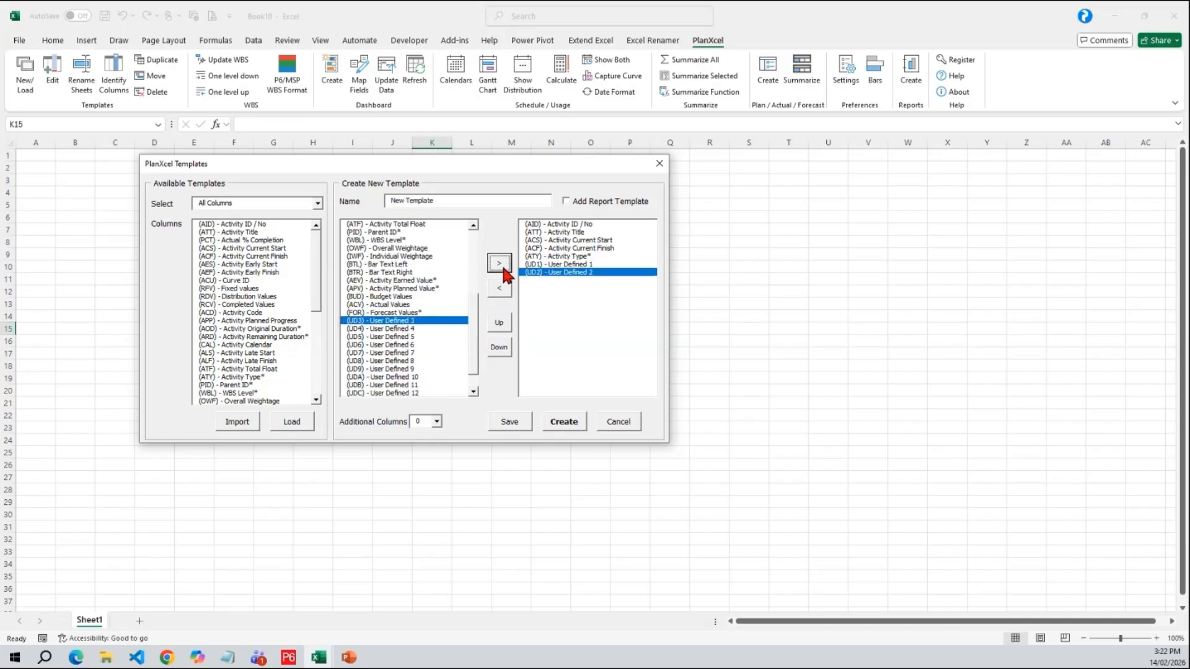
left_click(501, 263)
left_click(500, 263)
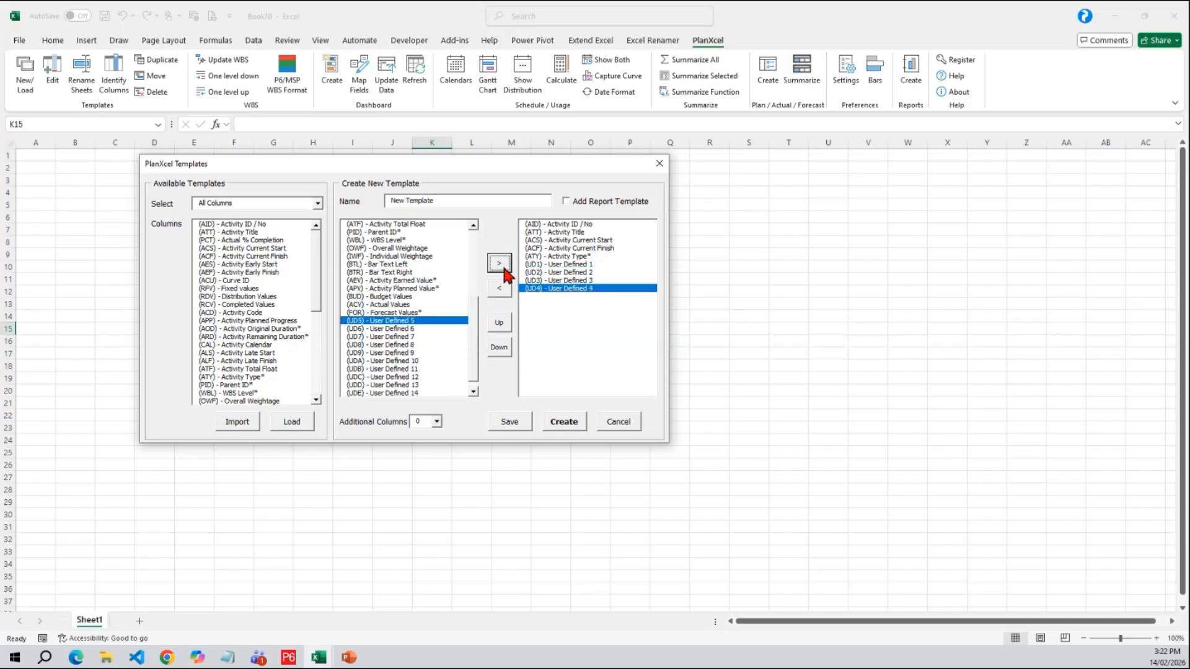
left_click(565, 424)
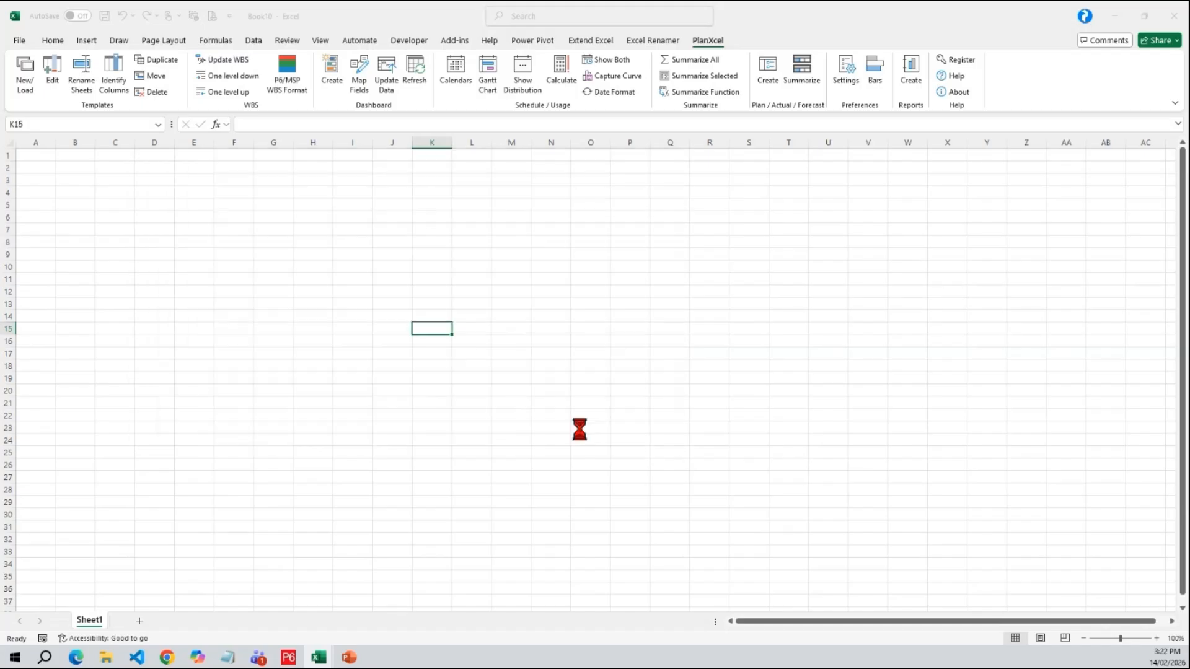
left_click(695, 380)
left_click(504, 392)
- Fill the ID column from row 11 to row 23 with the series A11 to A23
left_click(38, 293)
type("A11")
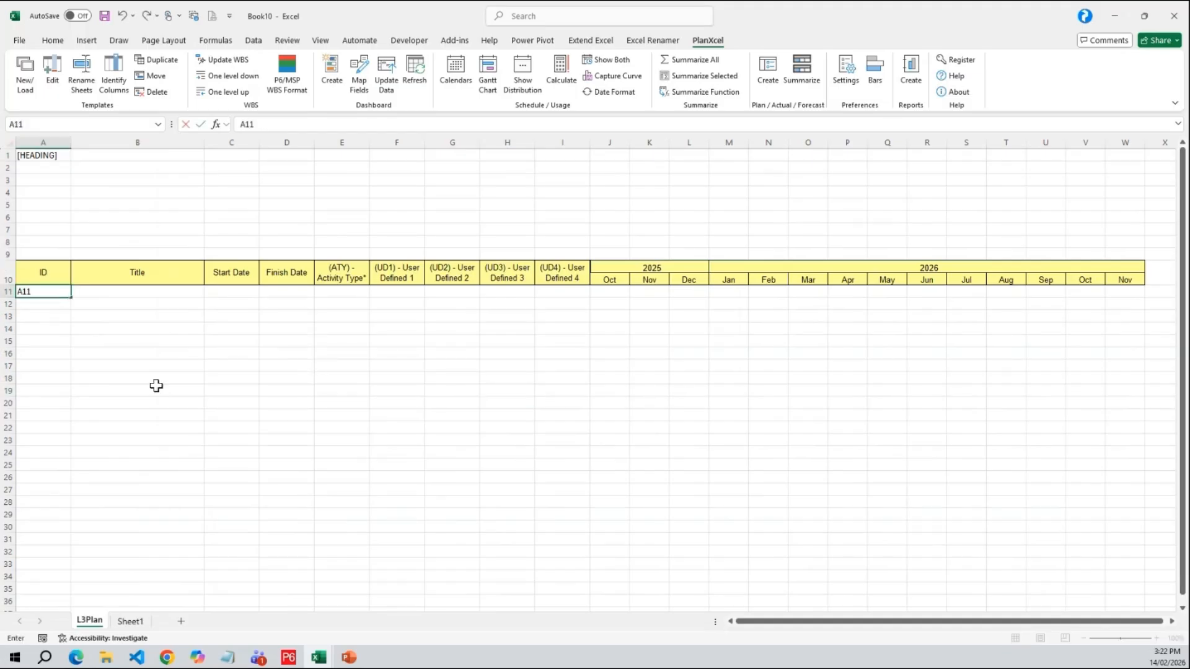
left_click(106, 341)
left_click(44, 292)
left_click_drag(70, 297, 85, 434)
left_click(133, 329)
- Fill the Title column from row 11 to row 23 with the series Act 1 to Act 13
left_click(151, 295)
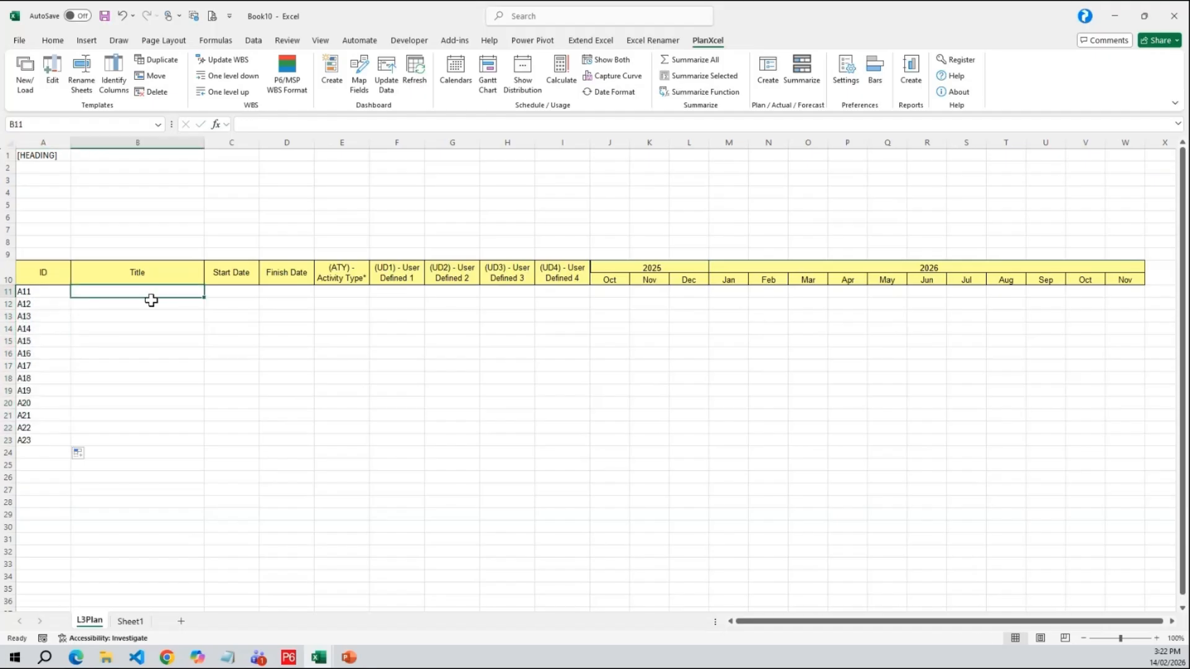
type("Act 1")
left_click(179, 366)
left_click(201, 292)
left_click_drag(205, 300, 220, 448)
- Enter 1/1 as Act 1's start date and the formula +C11+10 as Act 2's start date
left_click(227, 290)
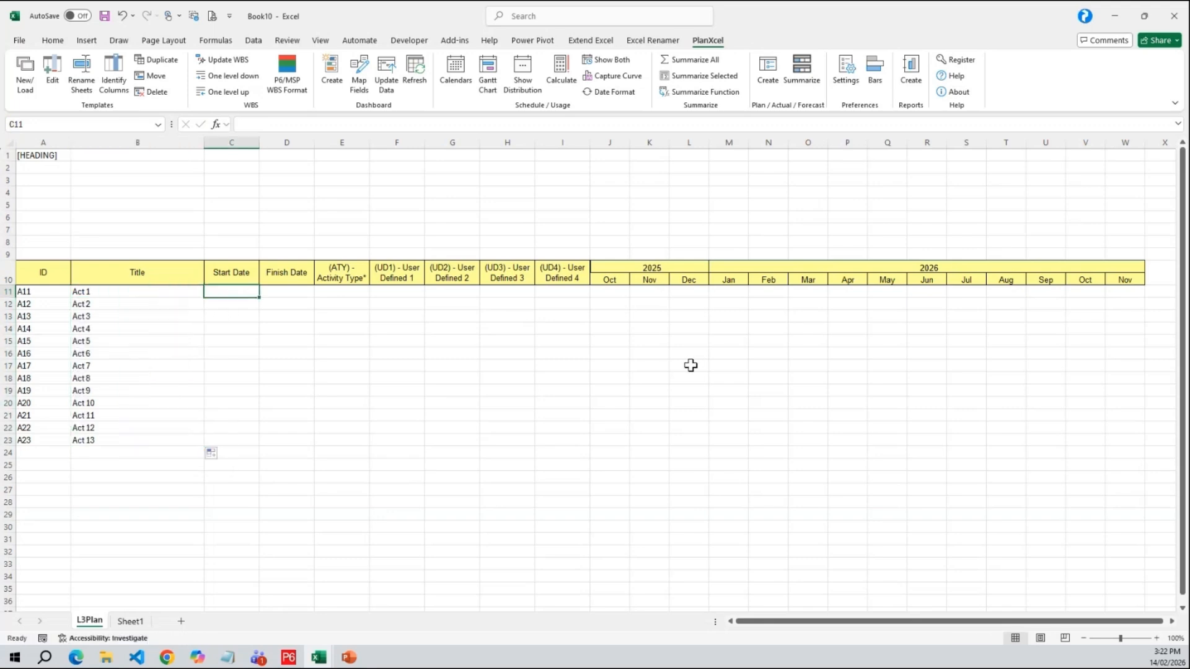
type("1/1")
key("Return")
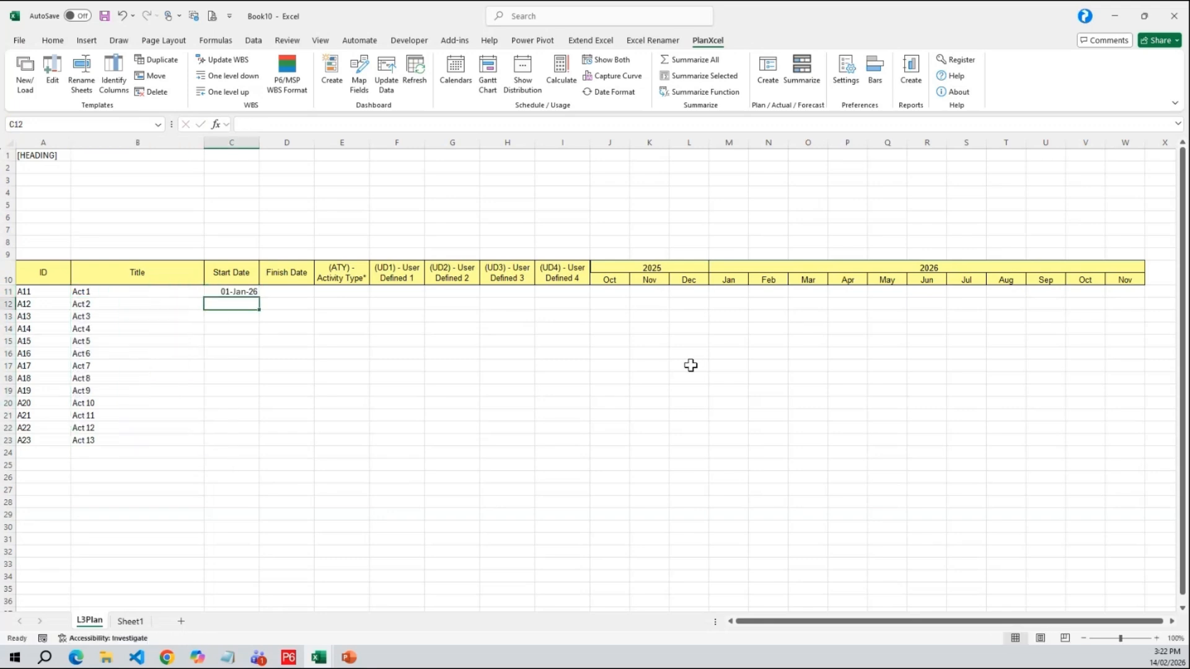
type("+C11+1")
key("Up")
type("+10")
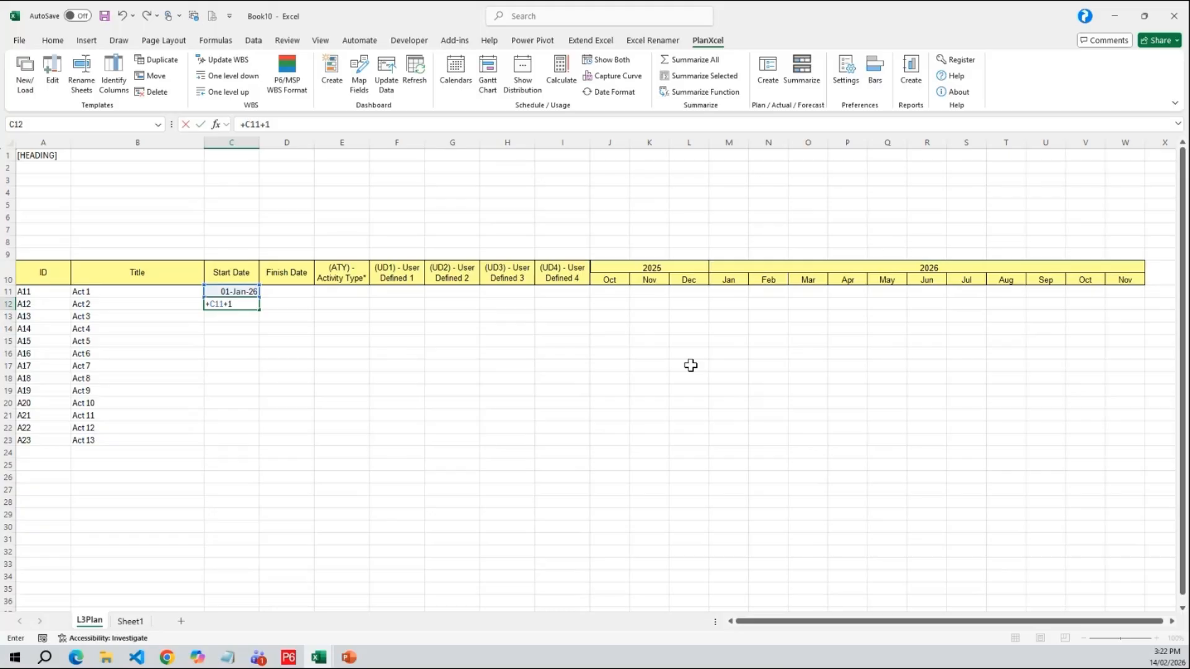
key("Return")
- Enter +C11+90 as Act 1's finish date and fill Act 2's start date formula down to Act 13
left_click(299, 291)
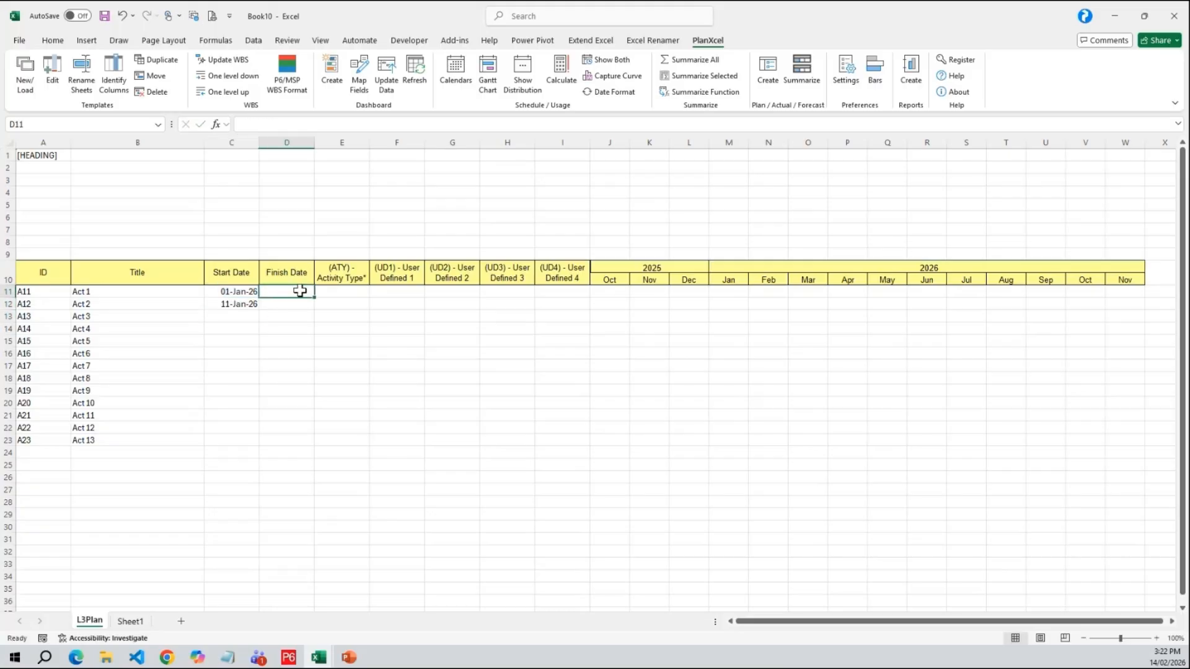
type("+")
key("Left")
type("+")
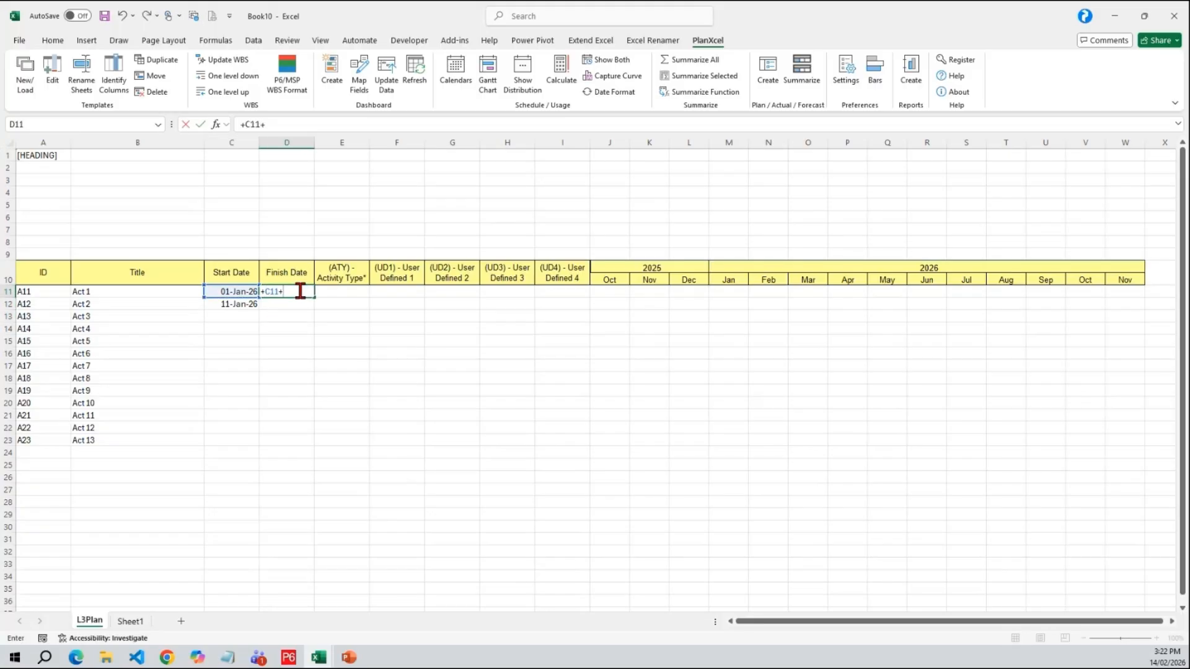
type("90")
key("Return")
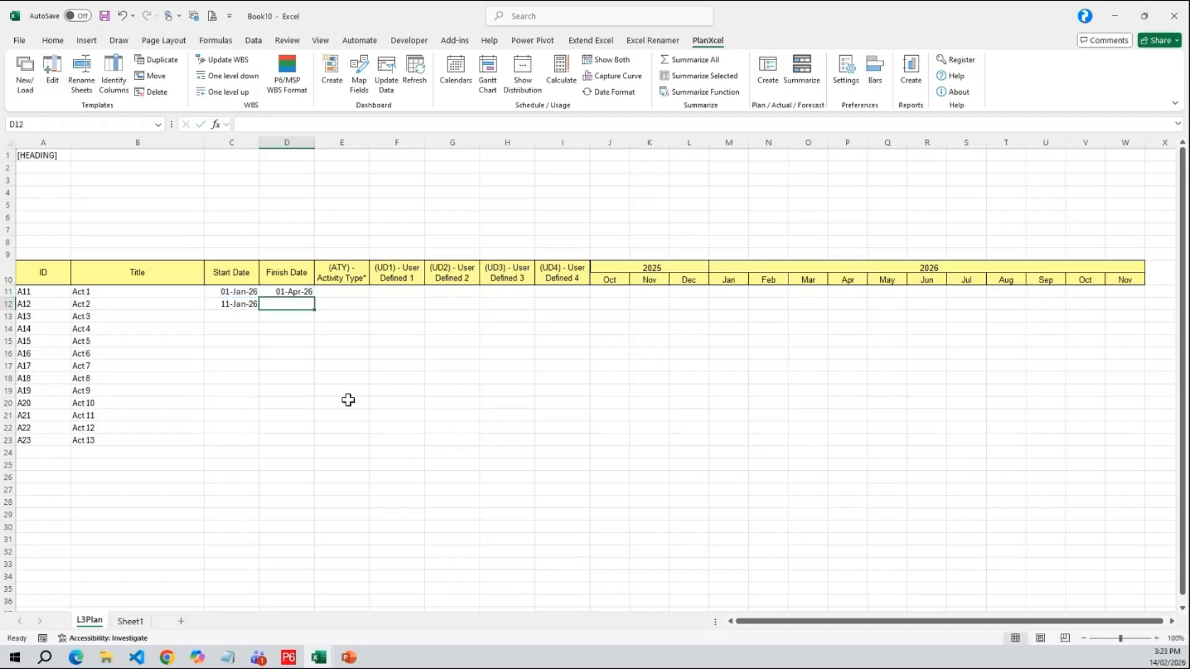
left_click(253, 308)
left_click_drag(259, 310, 261, 442)
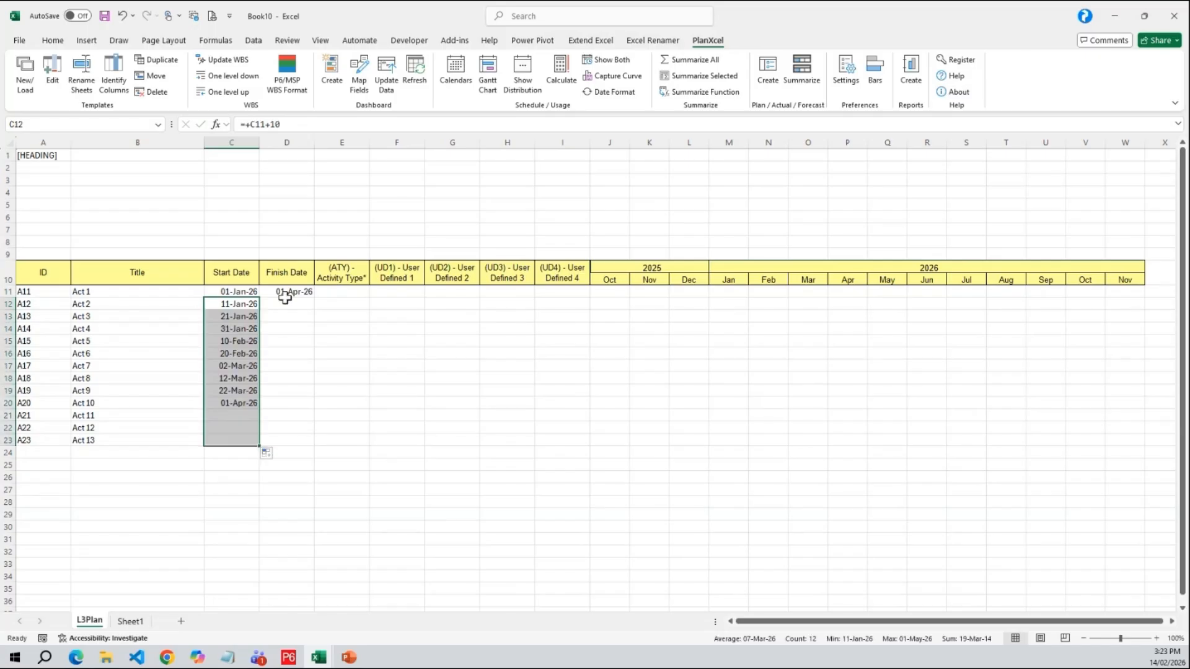
- Try to fill the Finish Date column D11:D23 with the finish date formula and draw the Gantt chart
left_click_drag(287, 290, 291, 438)
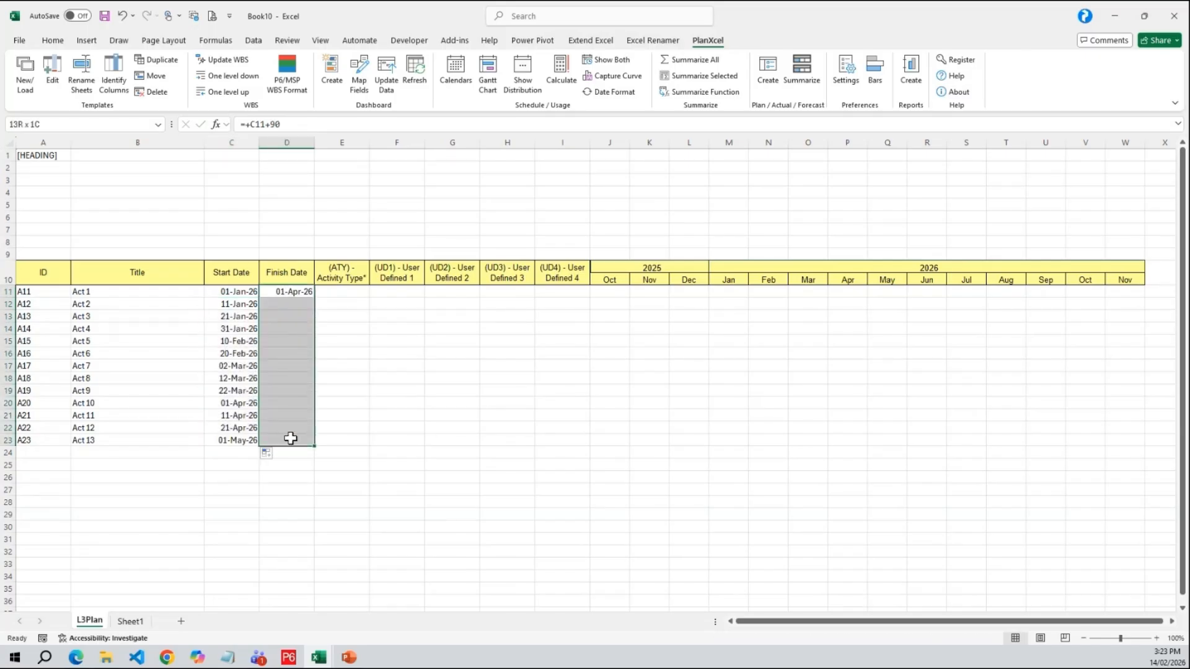
key("ctrl+r")
left_click(507, 439)
left_click(452, 354)
left_click(494, 75)
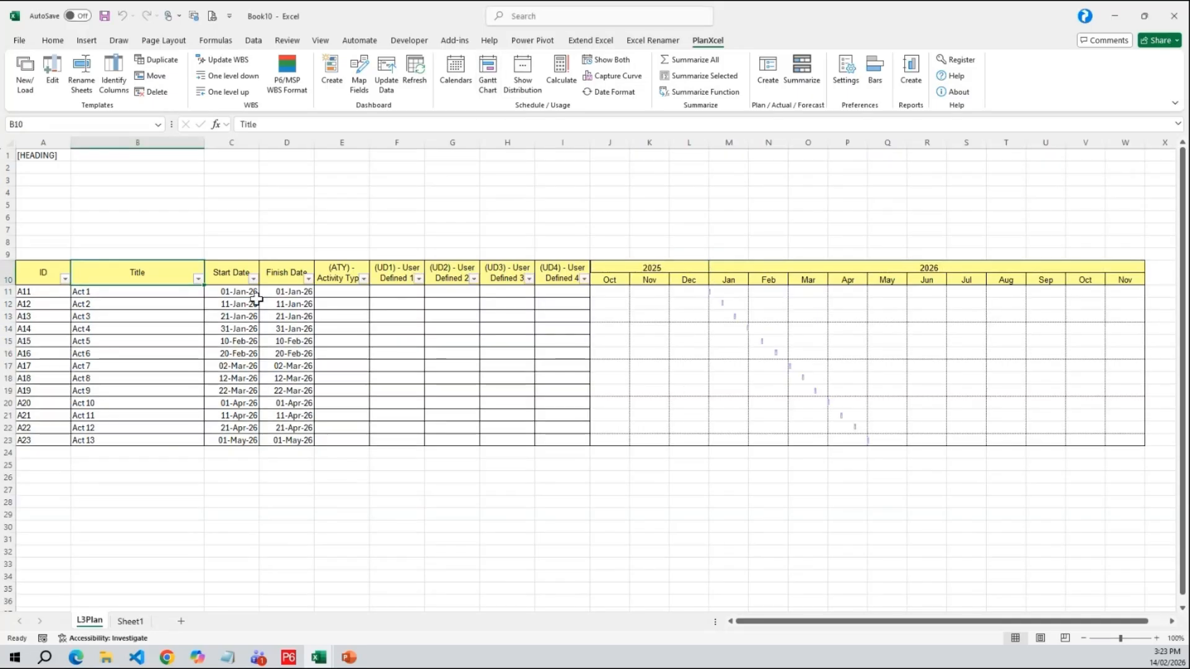
- Enter +C11+90 in D11, copy it down the Finish Date column to D23, and redraw the Gantt chart
left_click(290, 293)
type("+C11+90")
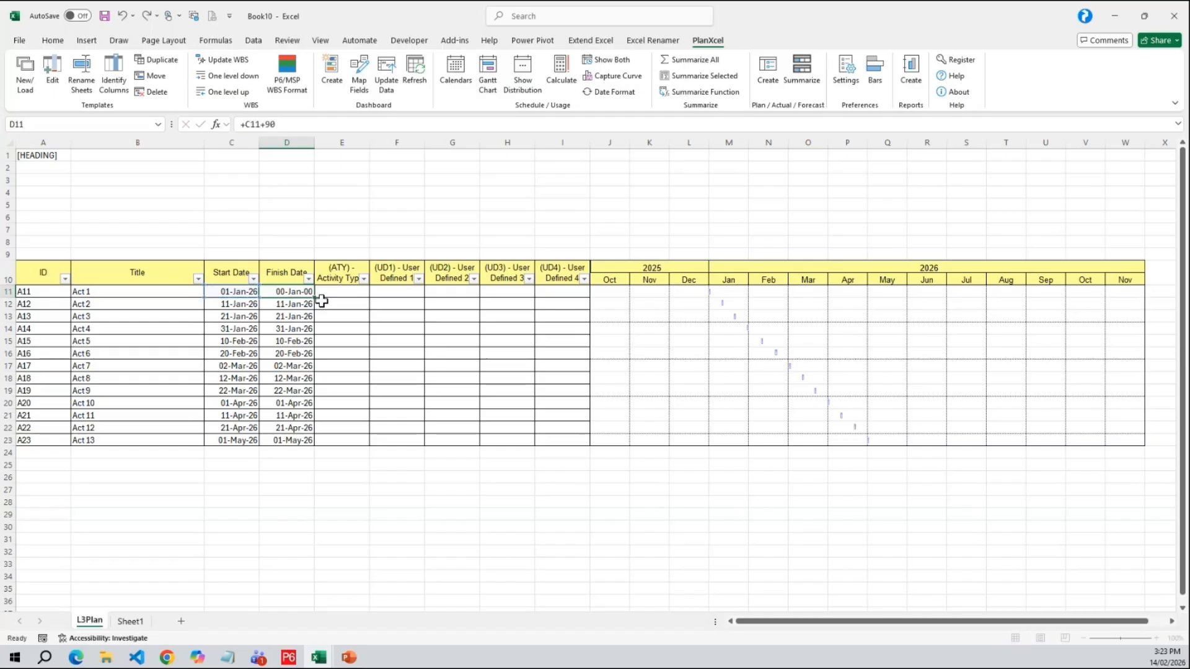
key("ctrl+Return")
key("ctrl+c")
key("ctrl+shift+Down")
key("Return")
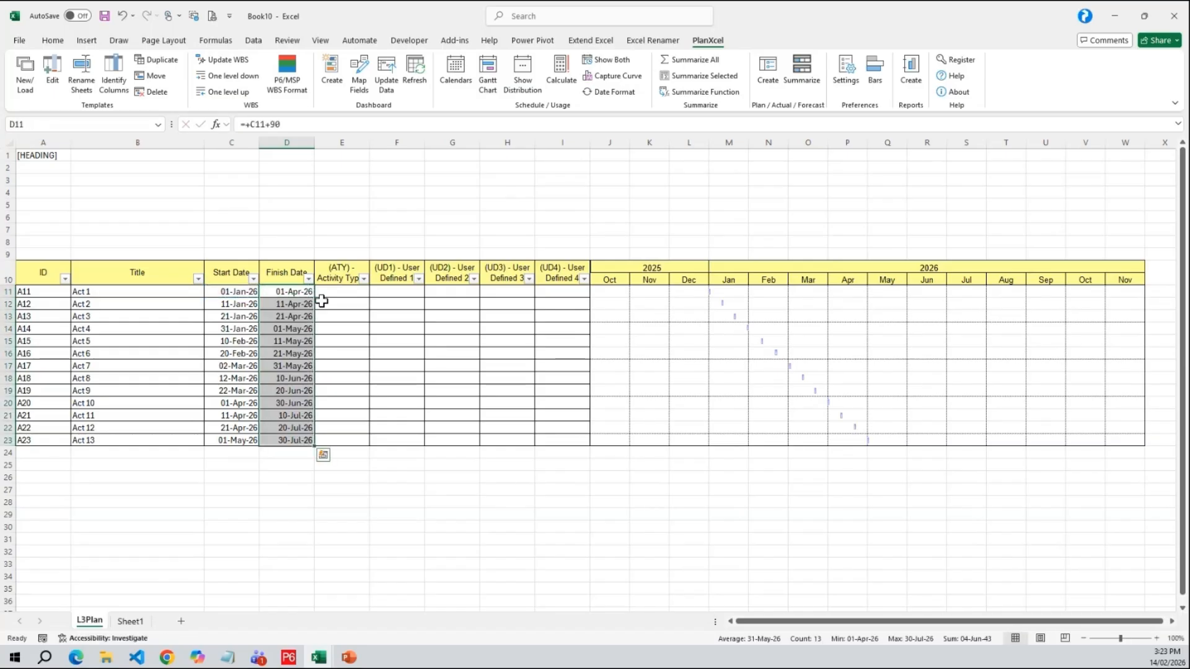
left_click(489, 74)
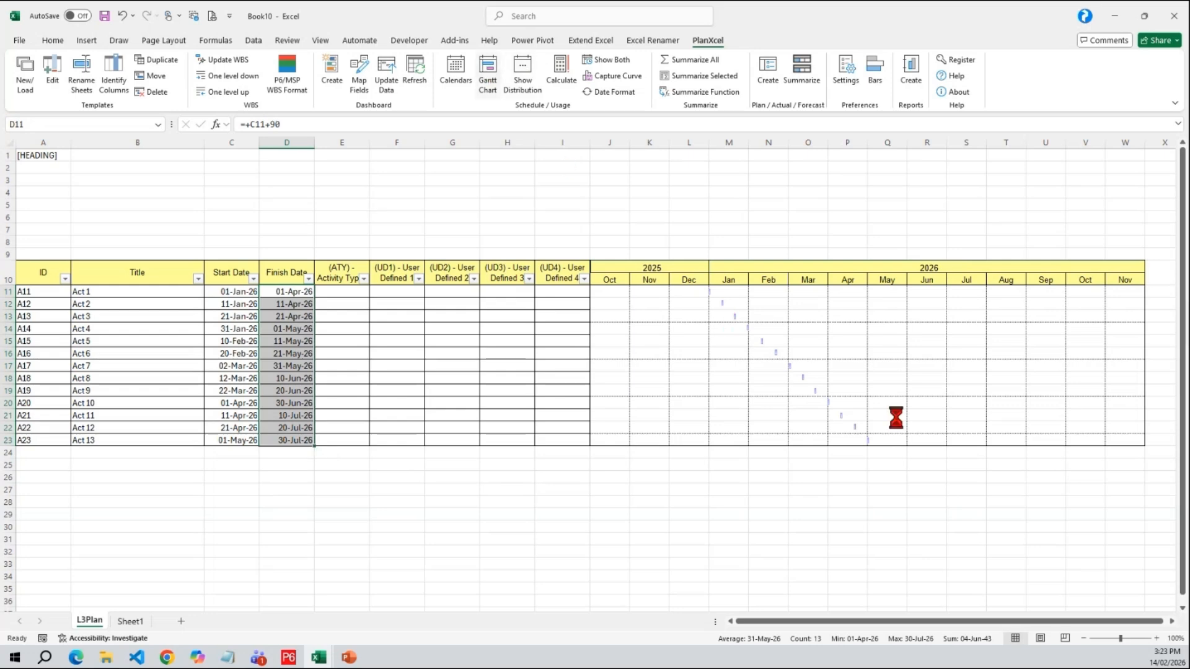
left_click(847, 489)
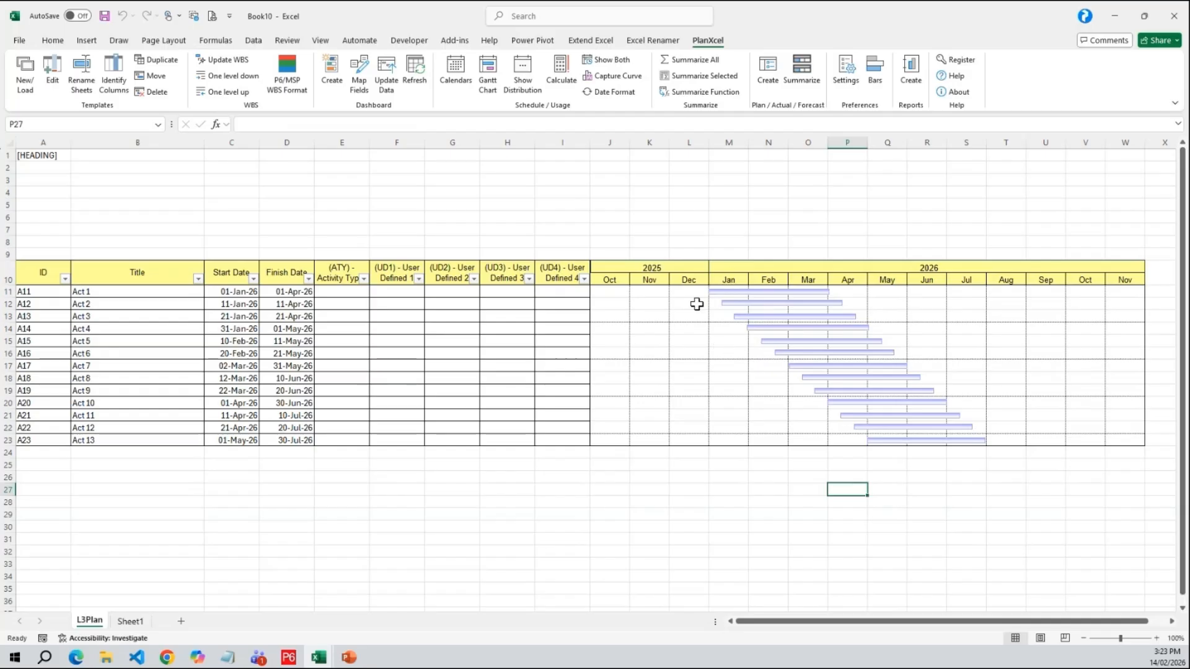
- Rename the User Defined 1 heading as Client Hold and enter 15-1 as Act 1's hold date
left_click(392, 273)
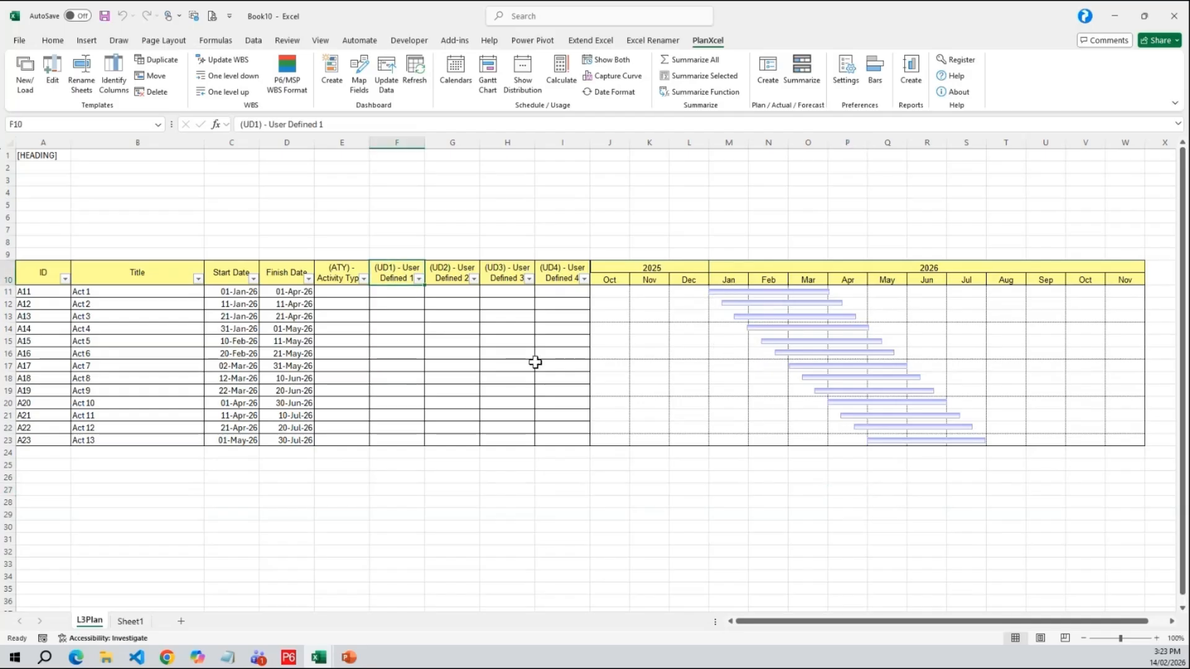
type("Client")
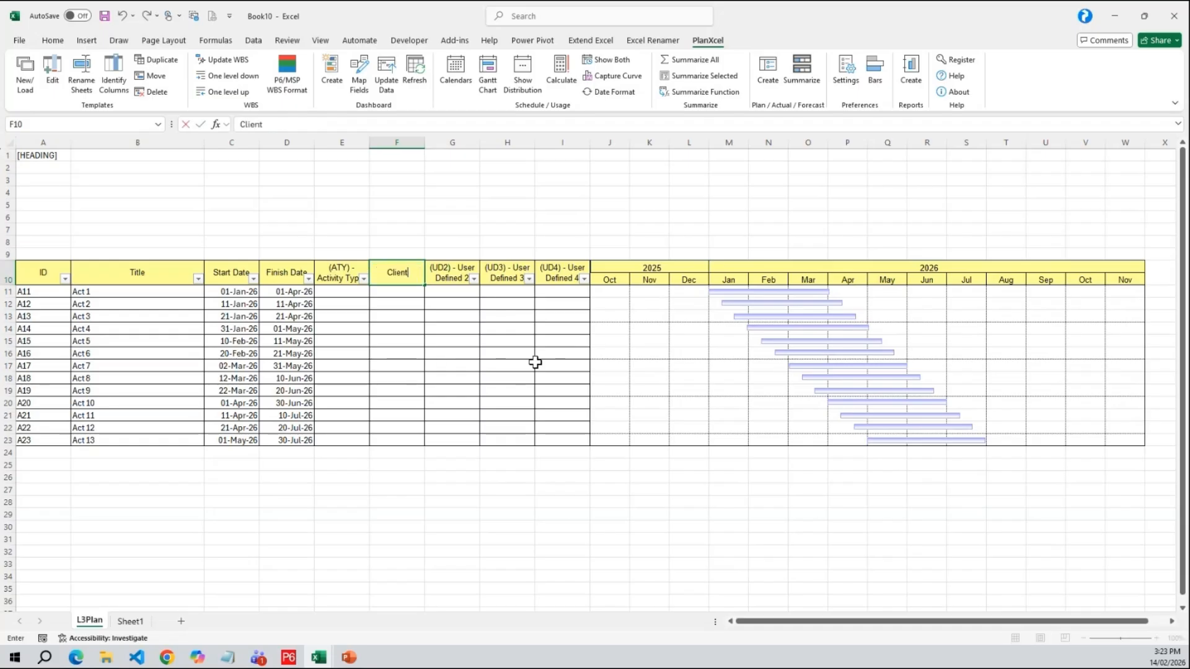
type(" Hold")
key("Return")
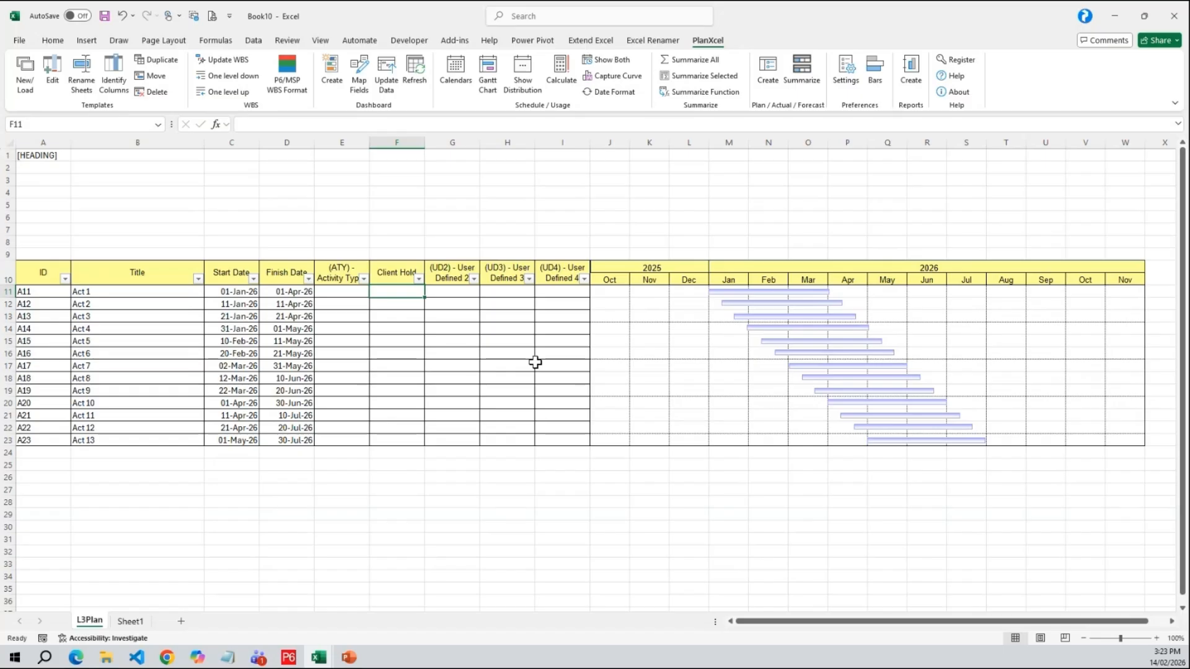
type("15-1")
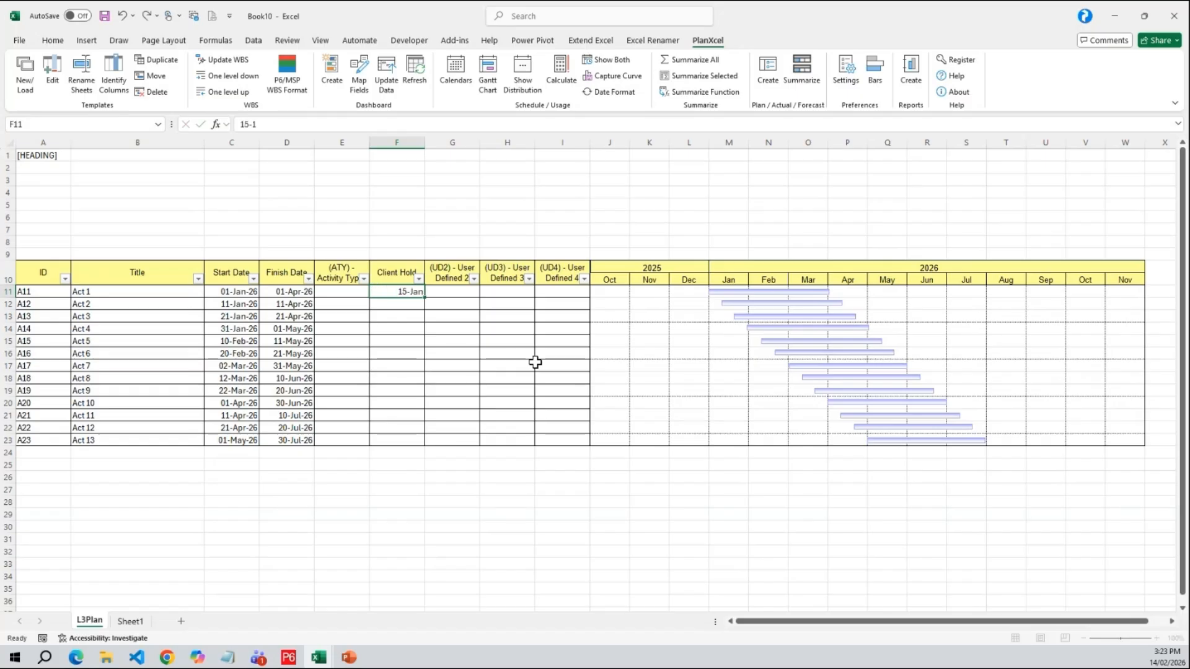
key("Return")
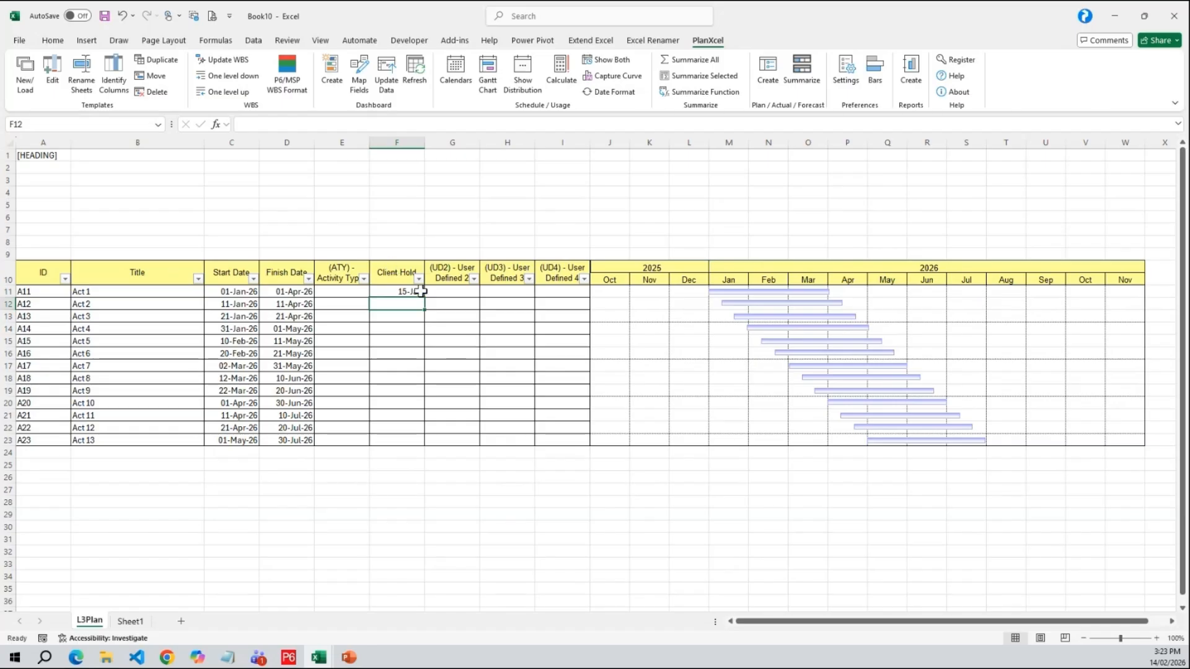
- Define a red TriangleDown milestone of size 10 starting at Client Hold in the Bars preferences, and redraw the Gantt chart
left_click(876, 78)
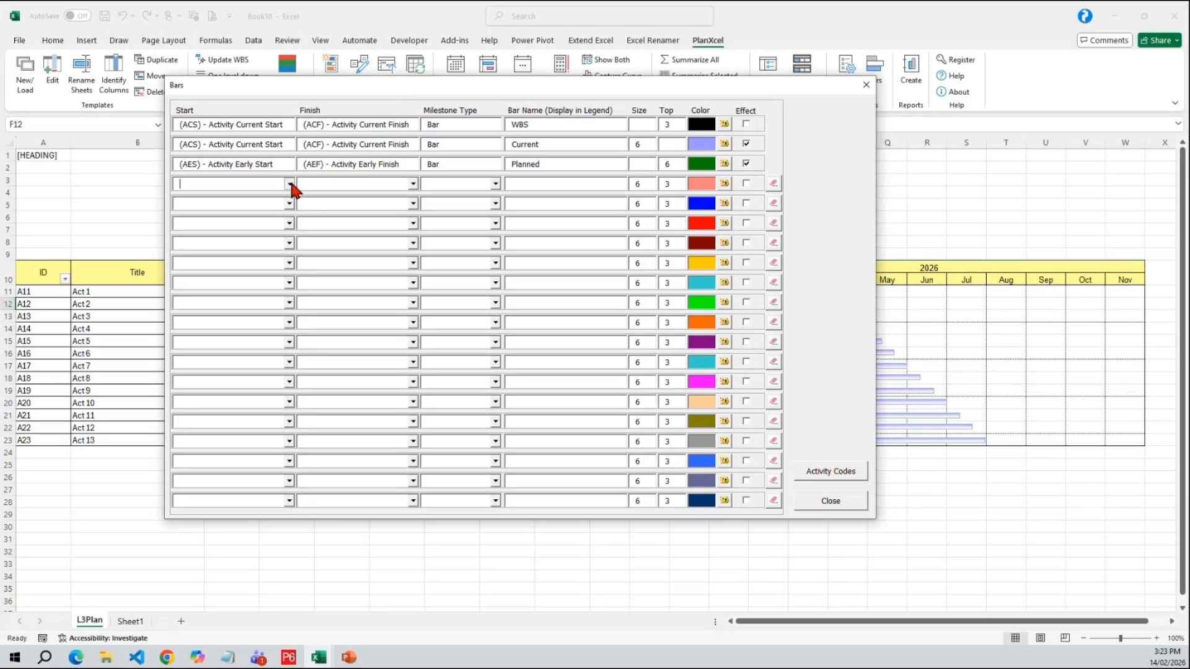
left_click(289, 183)
left_click(248, 203)
left_click(495, 184)
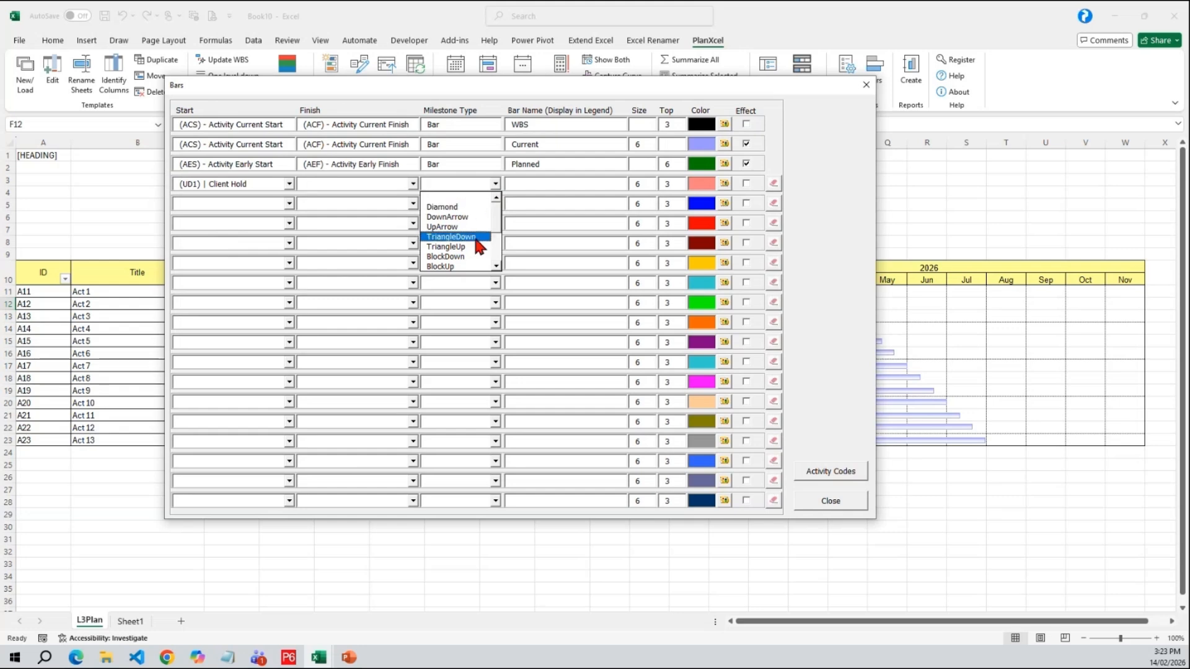
left_click(477, 237)
left_click(724, 184)
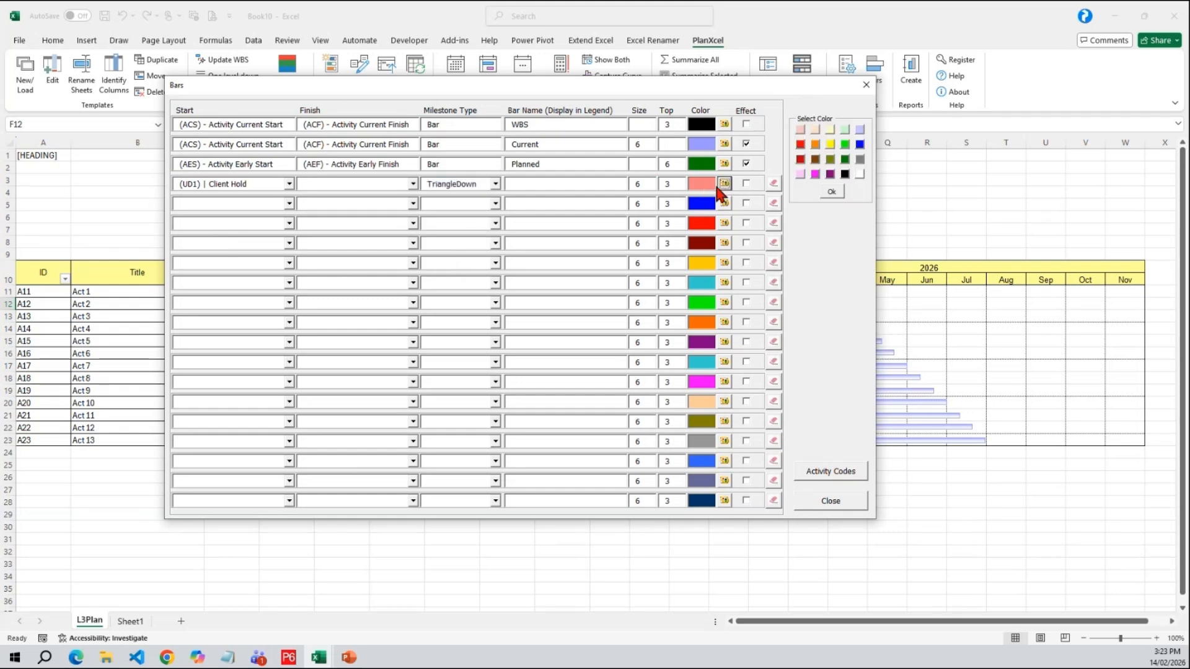
left_click(800, 144)
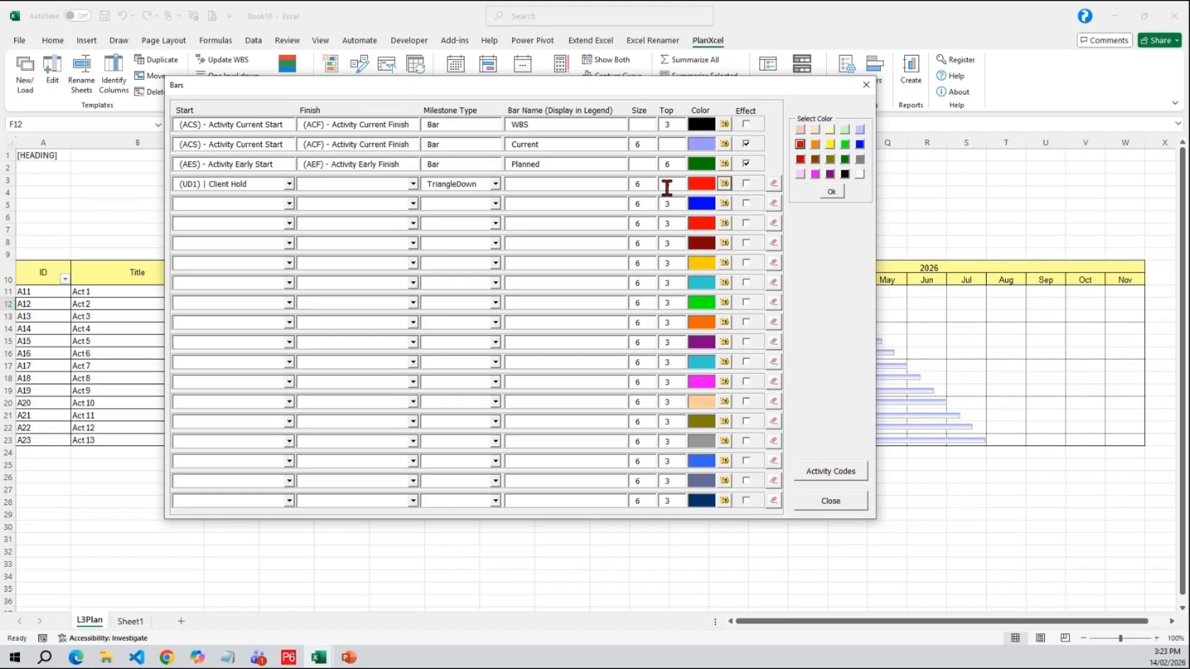
left_click_drag(656, 184, 622, 180)
type("10")
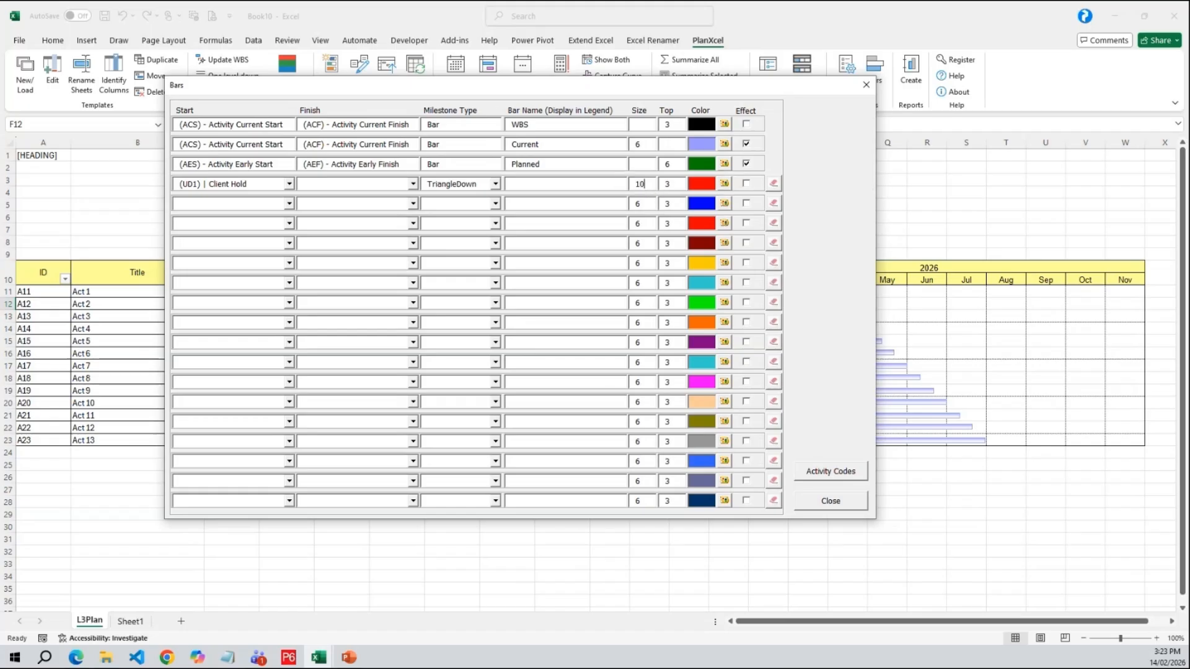
left_click(834, 501)
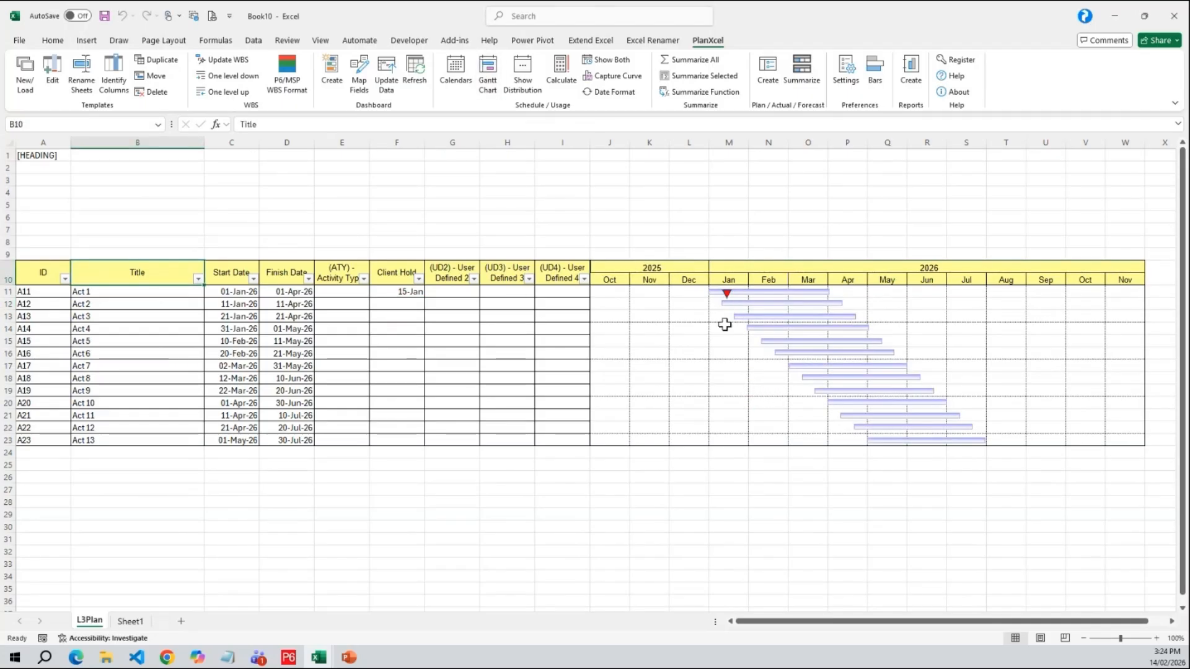
- Turn on the legend in the Bar Chart Area settings, apply the changes and close the settings
left_click(844, 78)
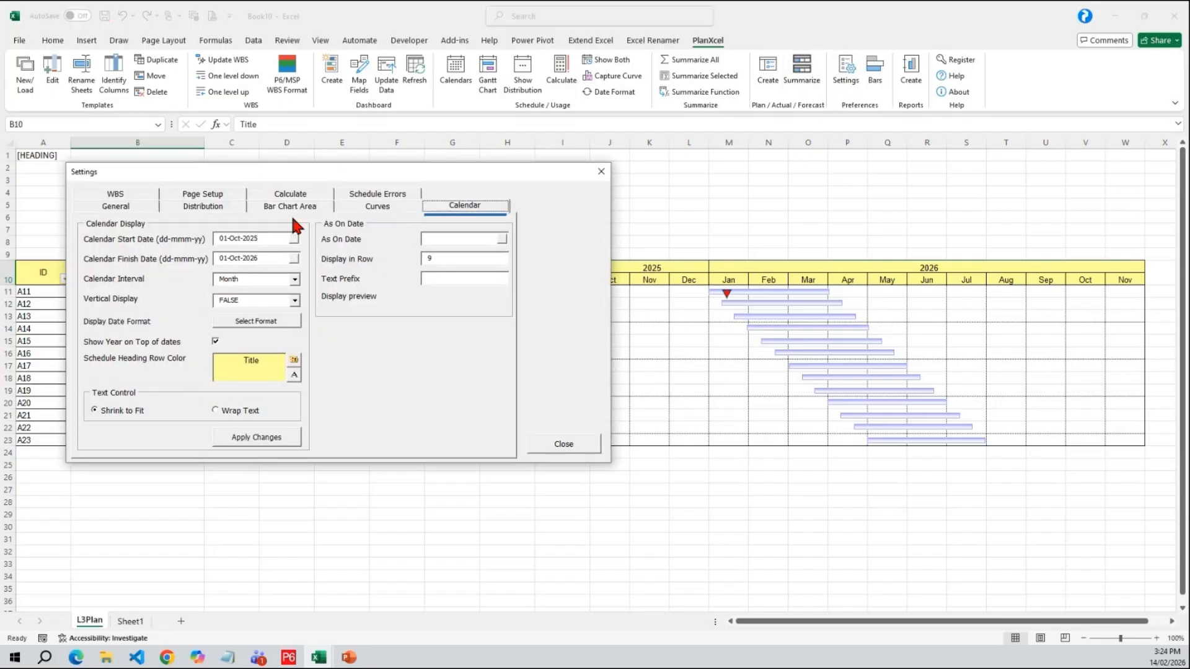
left_click(292, 210)
left_click(99, 342)
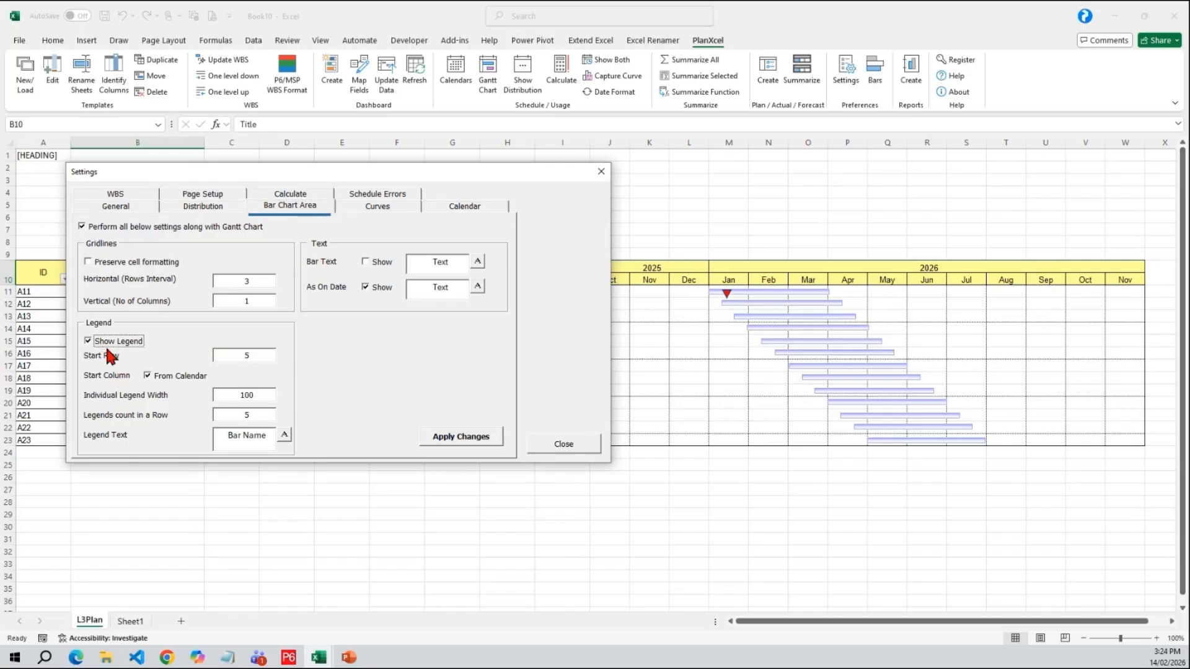
left_click(459, 437)
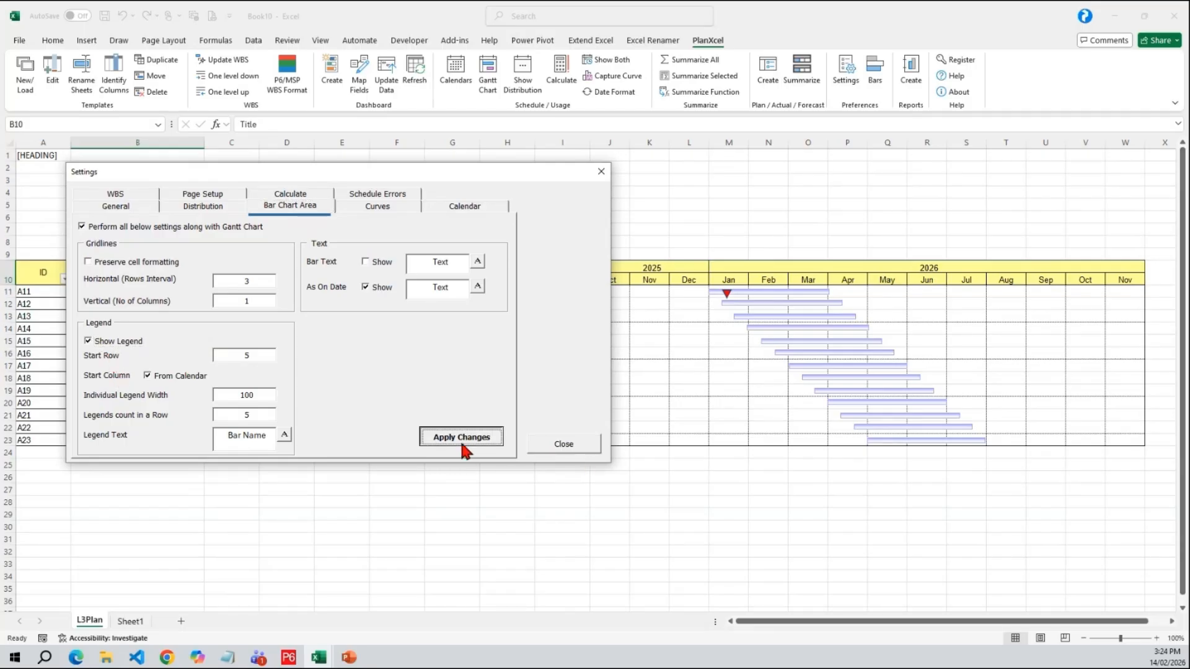
left_click(579, 444)
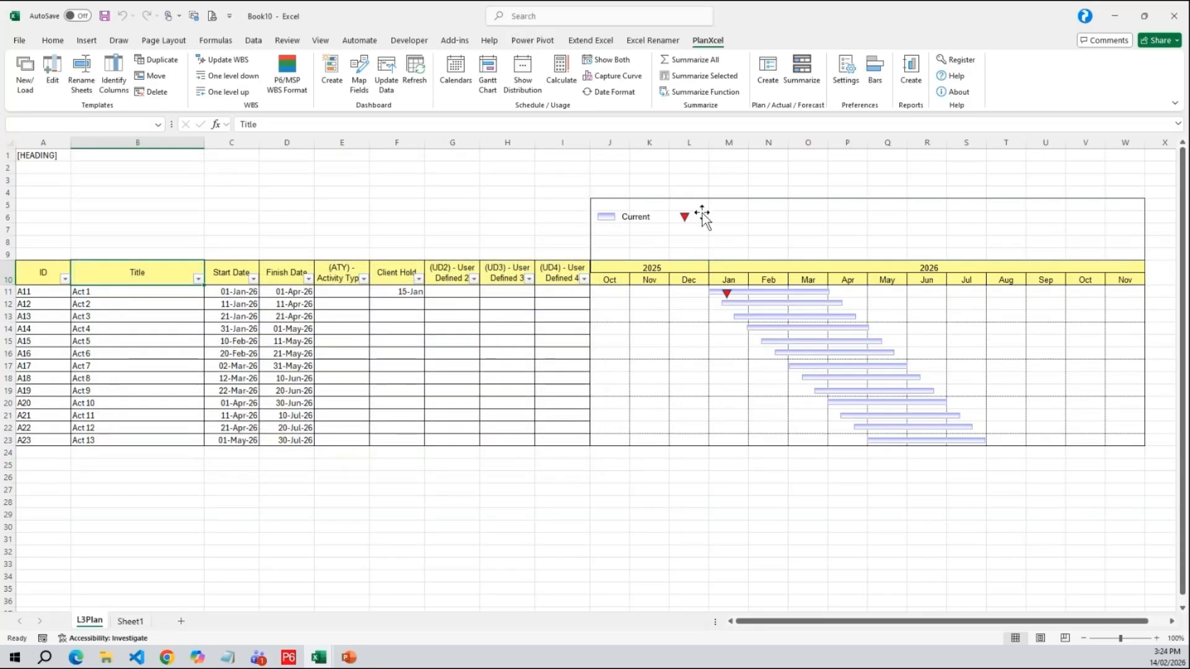
- Give the TriangleDown milestone the legend name Client Hold in the Bars preferences and redraw the Gantt chart
left_click(875, 71)
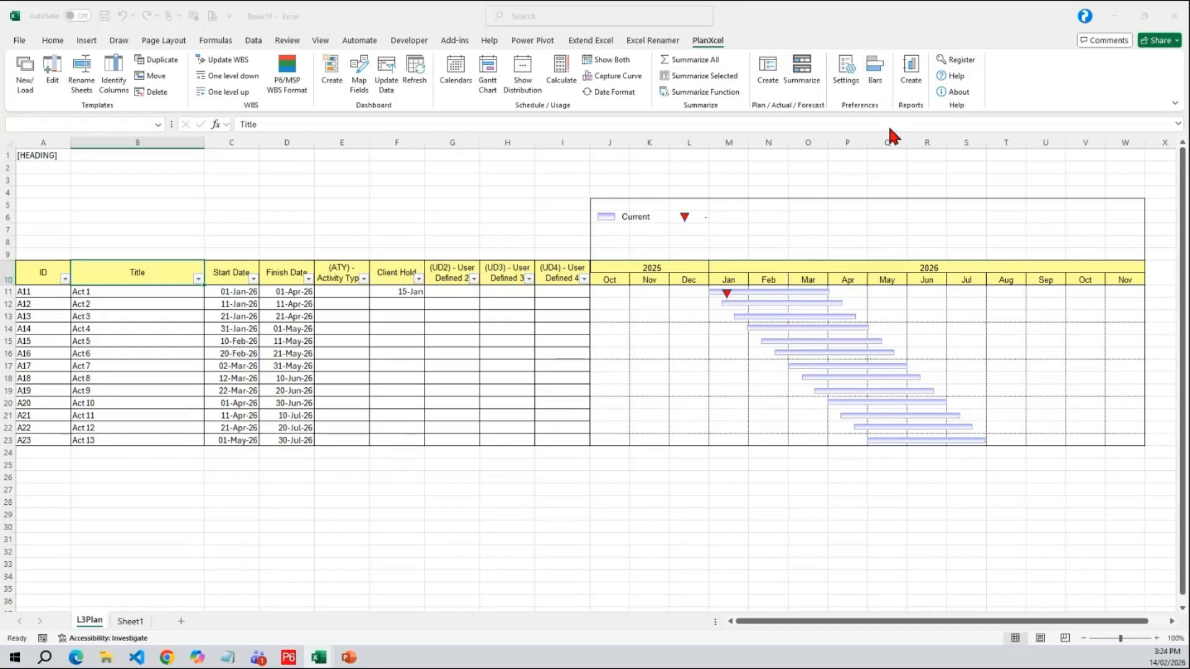
left_click(709, 358)
type("Client Hold")
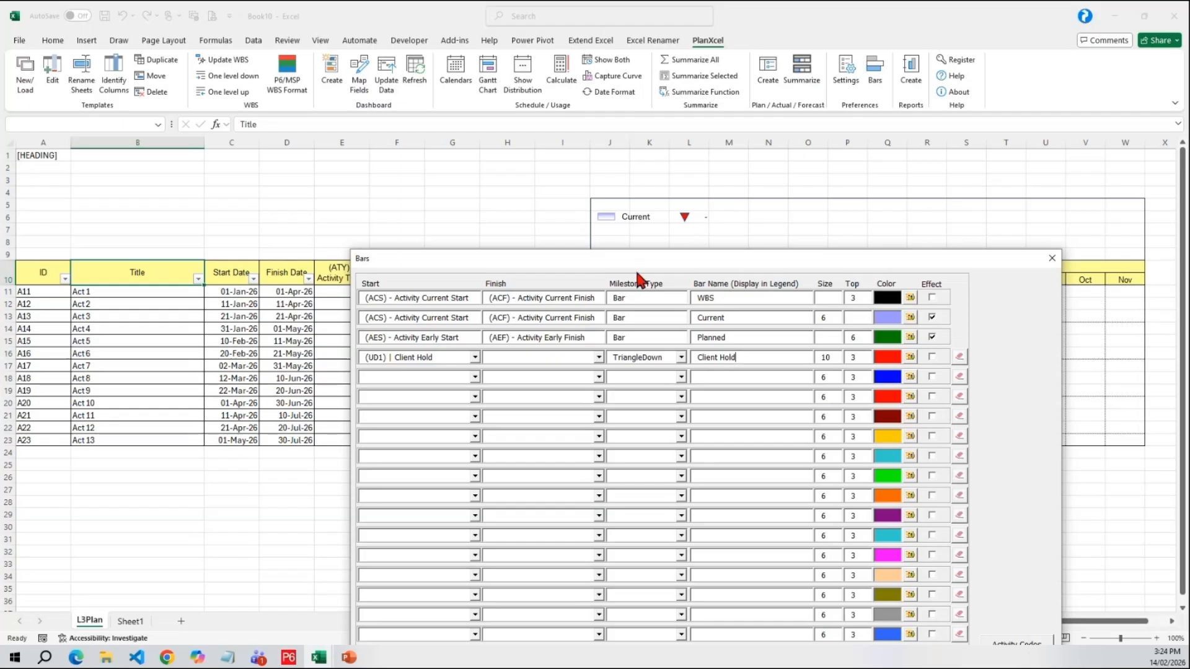
left_click_drag(639, 258, 554, 102)
left_click(930, 525)
left_click(928, 537)
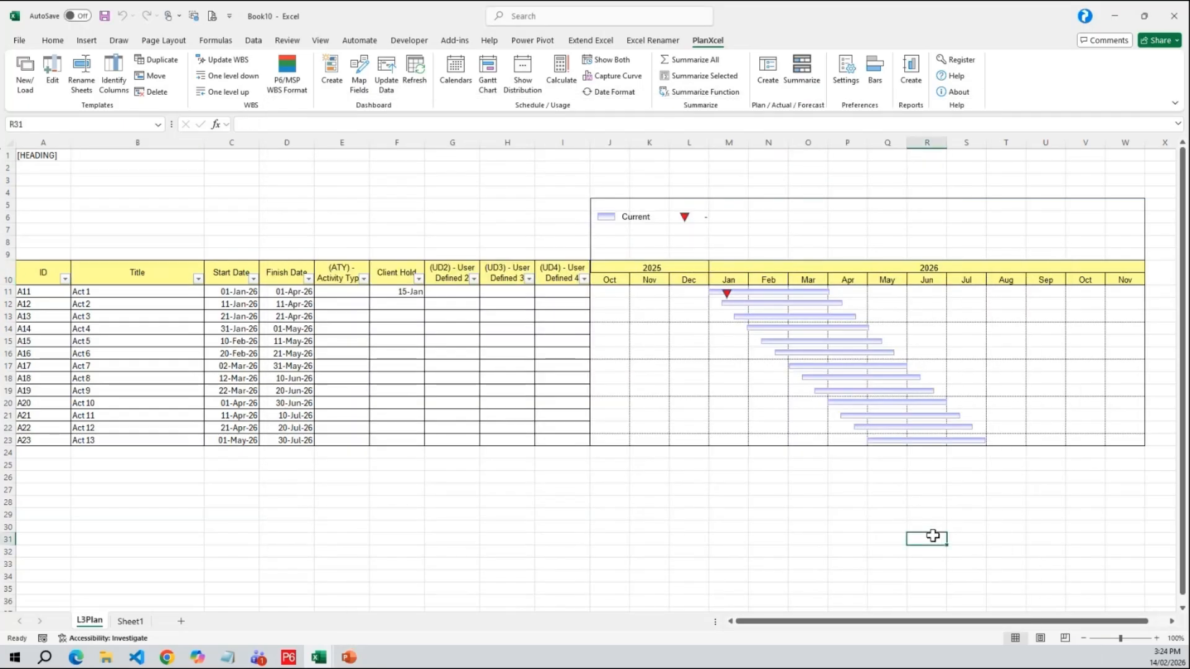
left_click(489, 68)
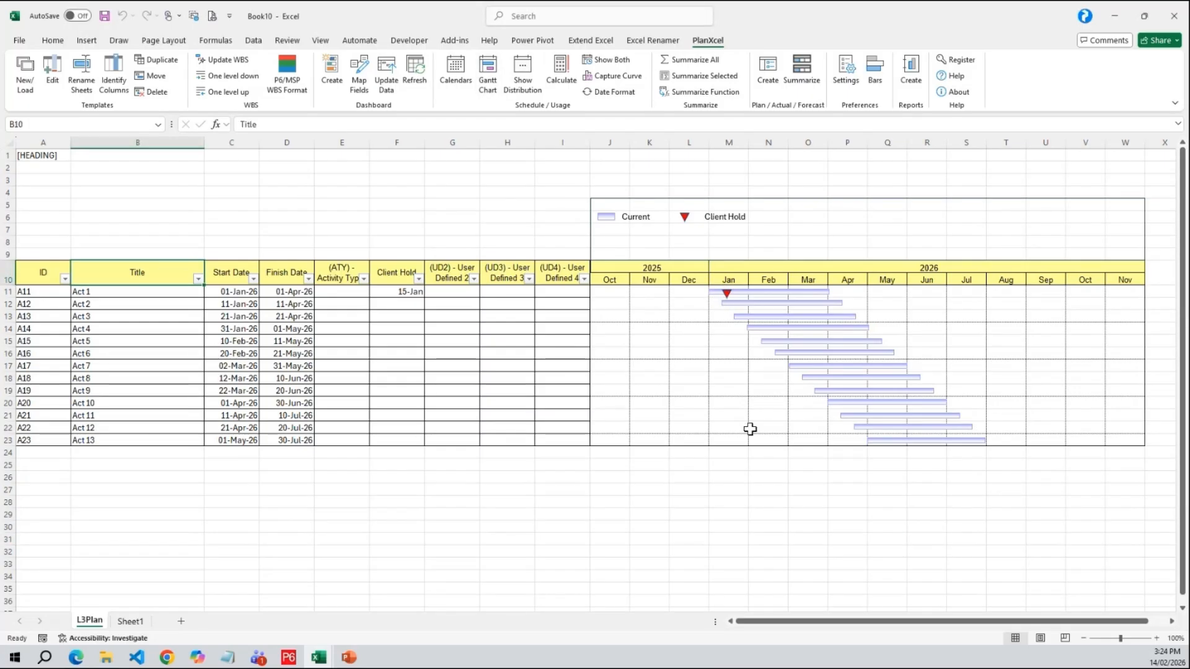
- Hide columns E to I, from Activity Type through User Defined 4
left_click(505, 288)
left_click_drag(562, 142, 339, 160)
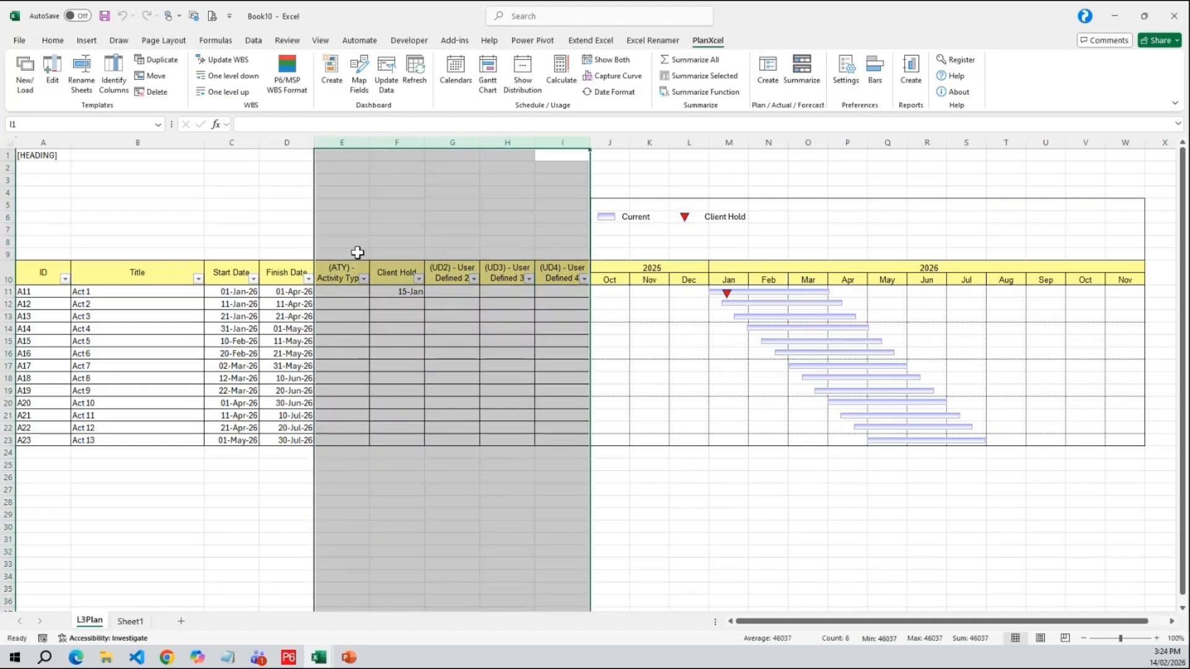
right_click(385, 372)
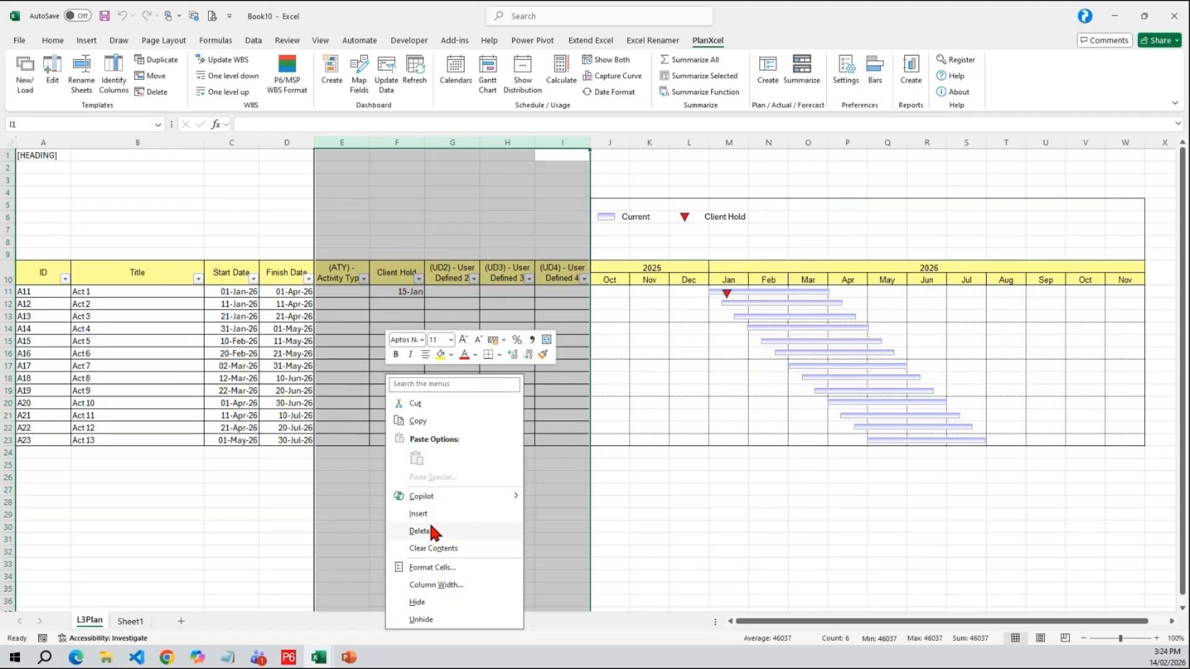
left_click(417, 602)
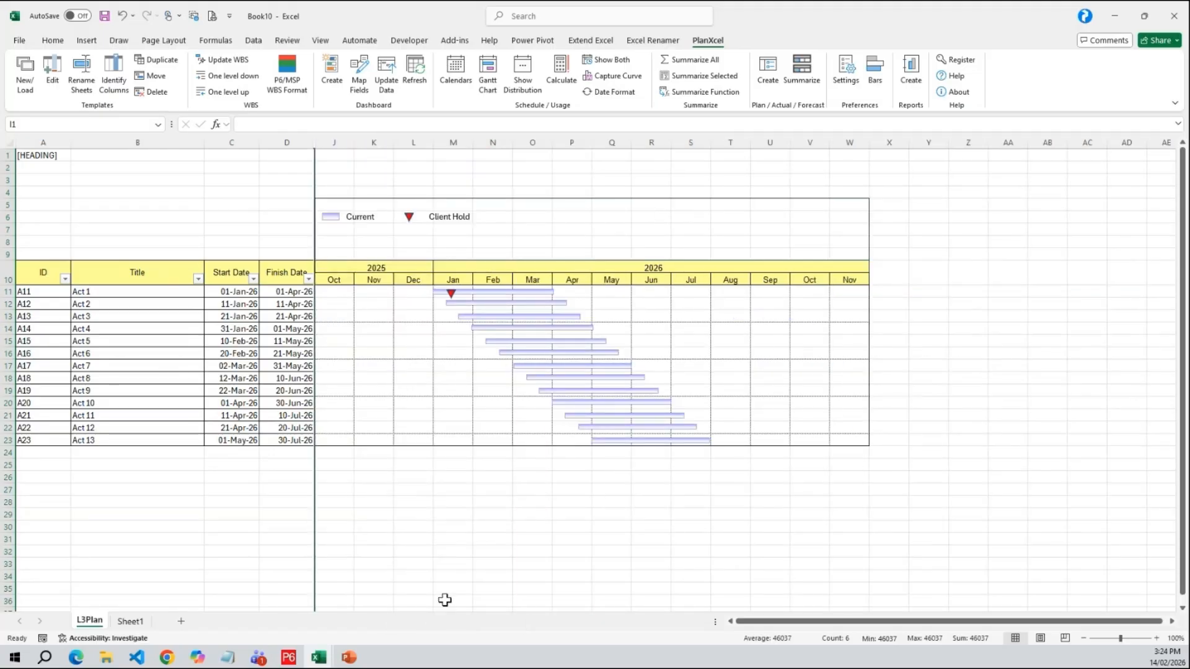
left_click(718, 488)
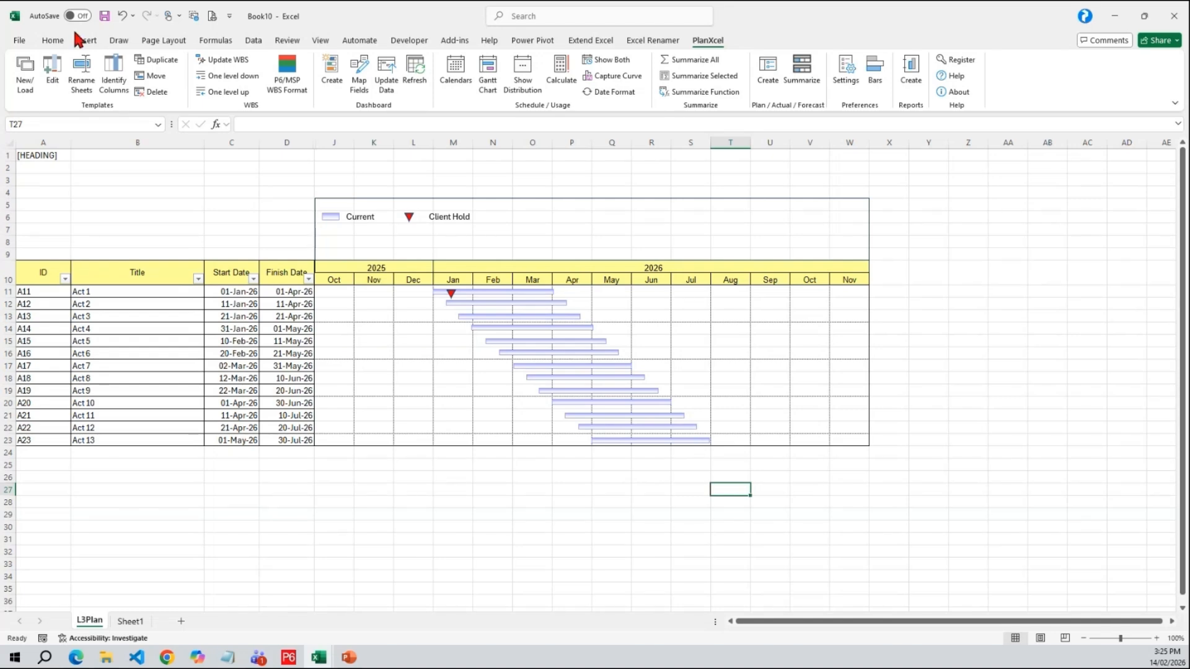
- Unhide the columns between Finish Date and the calendar area
left_click_drag(286, 142, 380, 143)
right_click(338, 346)
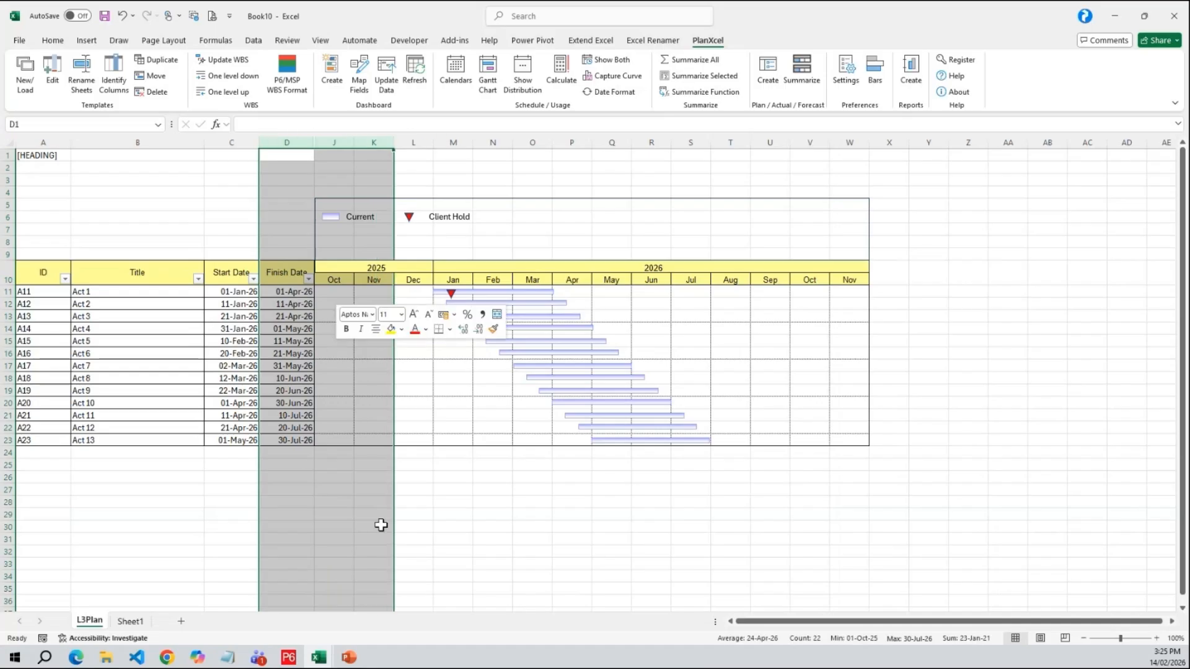
left_click(383, 601)
left_click(448, 305)
left_click(397, 292)
- Rename the User Defined 2 heading in G10 as Fitup Start
left_click(452, 277)
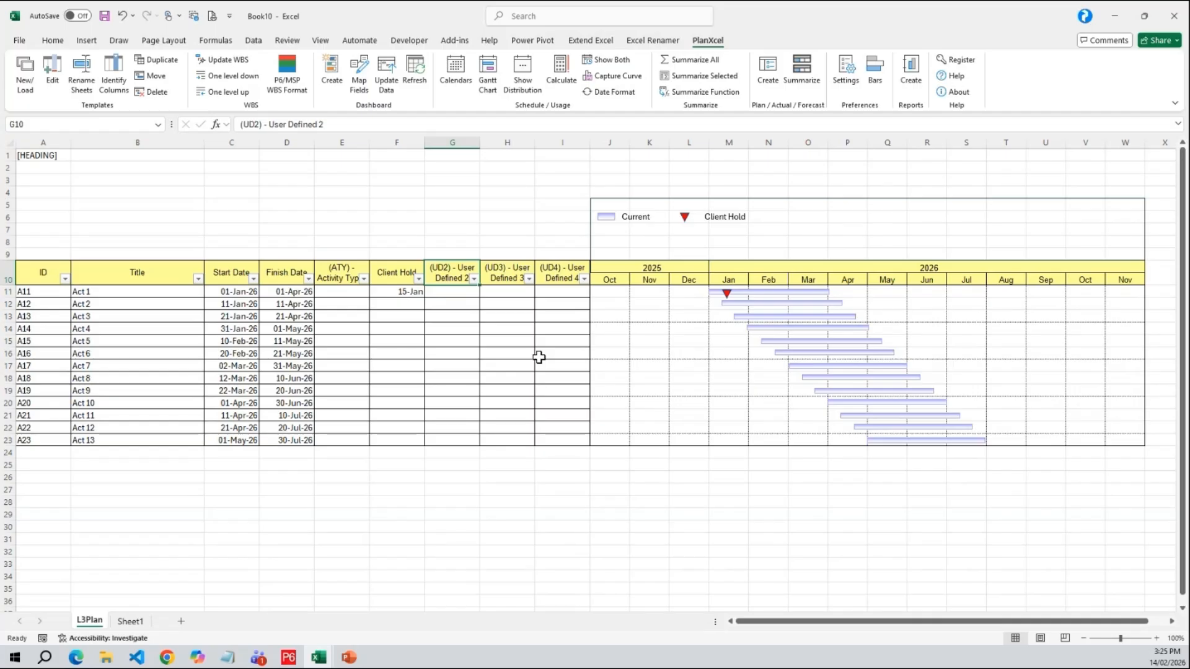
key("Left")
key("Down")
key("Right")
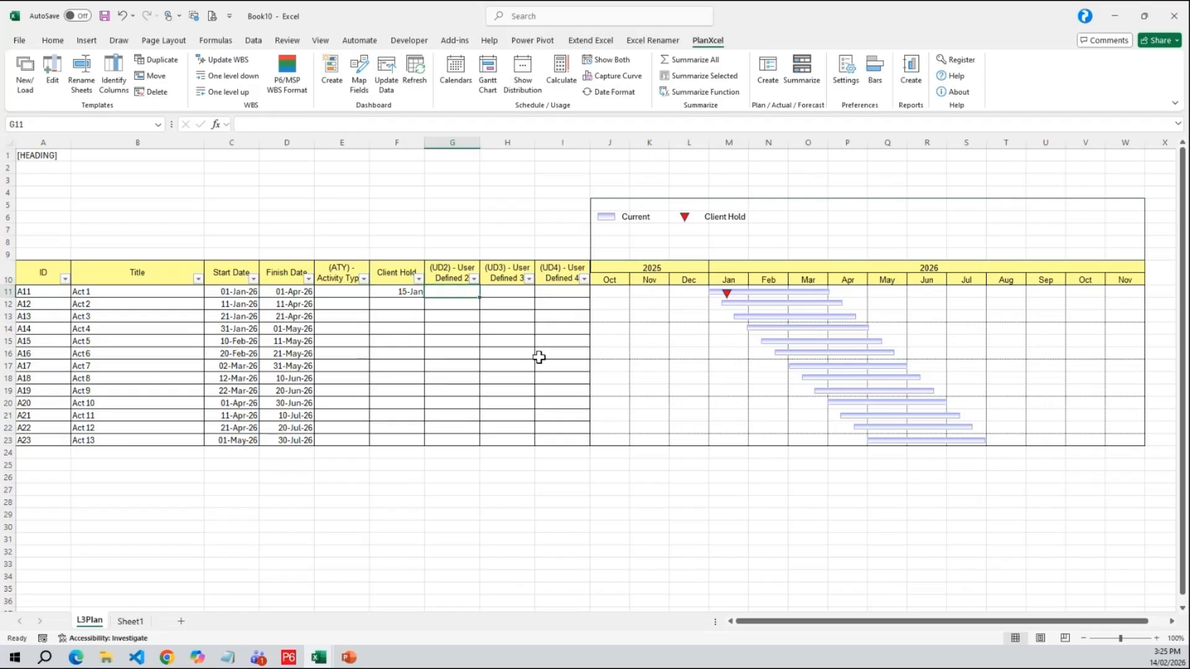
key("Up")
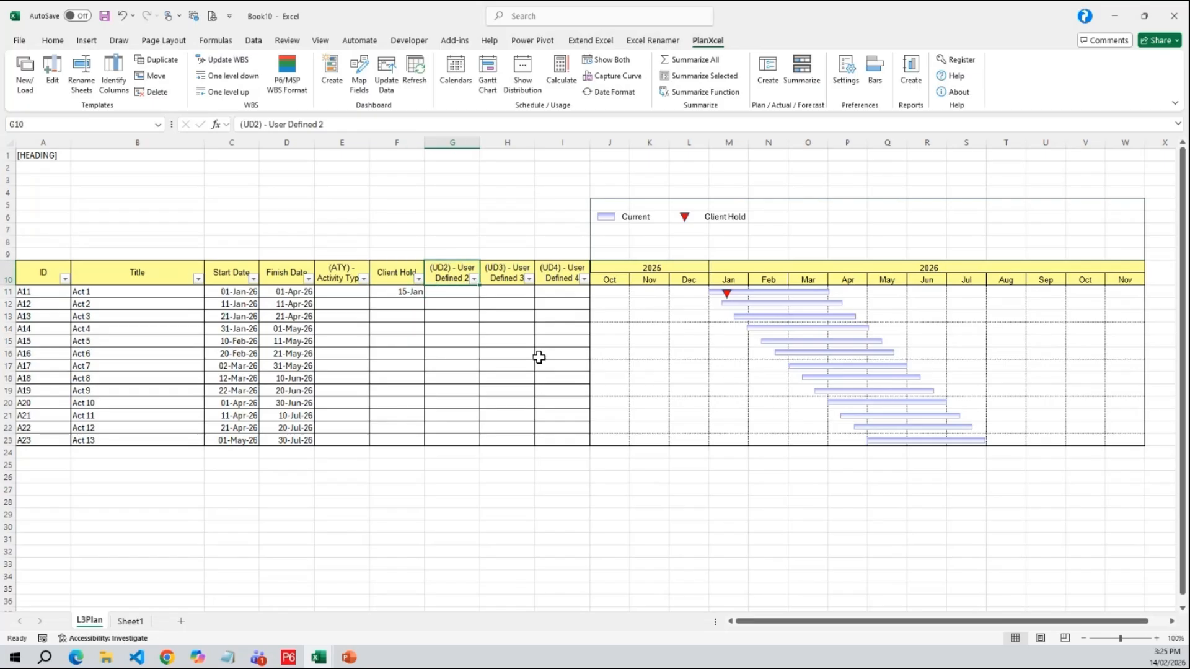
type("Fitup")
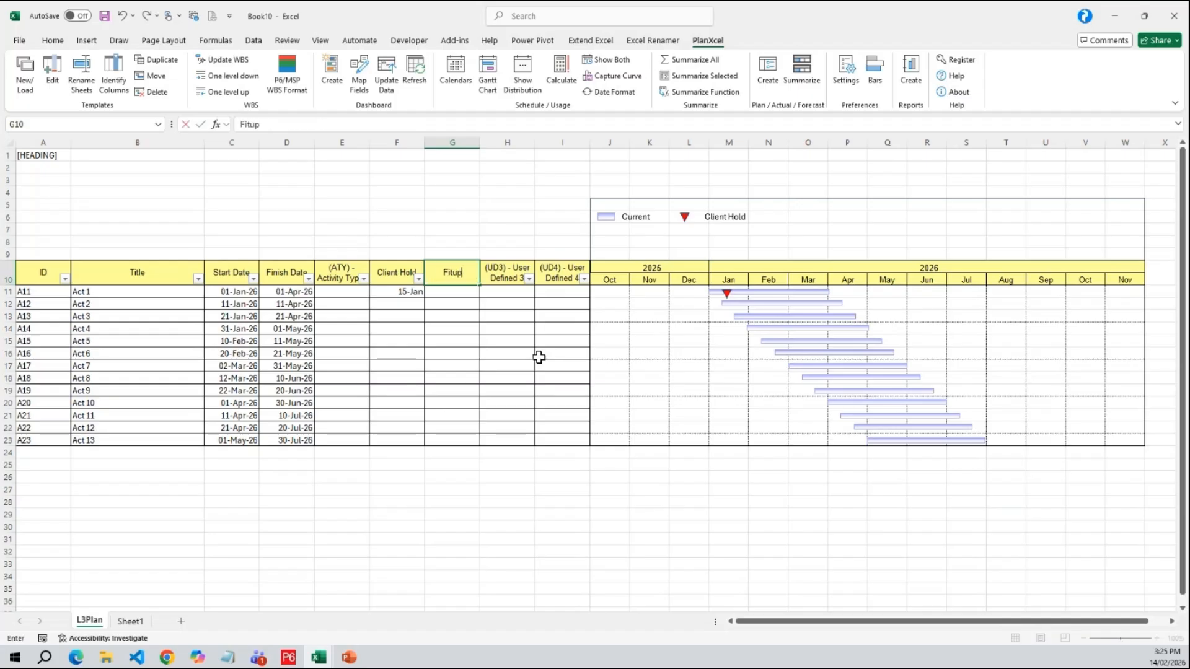
key("ctrl+Return")
key("F2")
type("Start")
key("ctrl+Return")
- Copy the Fitup Start heading into H10 and change its wording to Fitup Finish
key("Right")
type("Firt")
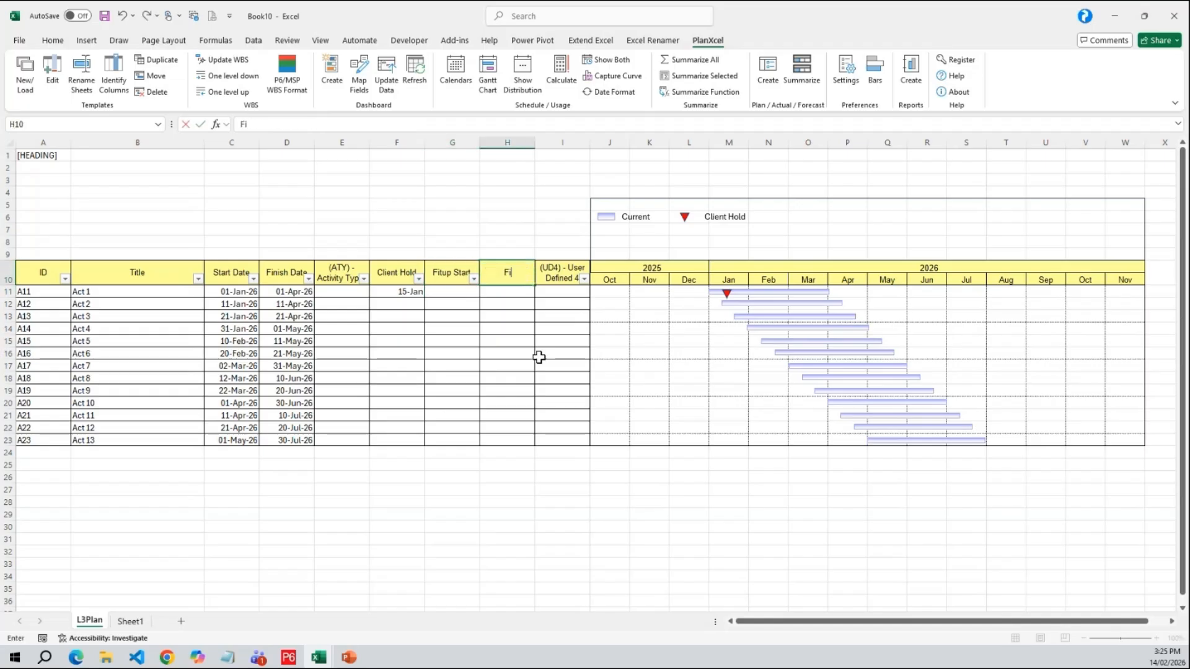
key("Escape")
key("ctrl+r")
key("F2")
key("ctrl+shift+Left")
type("Finish")
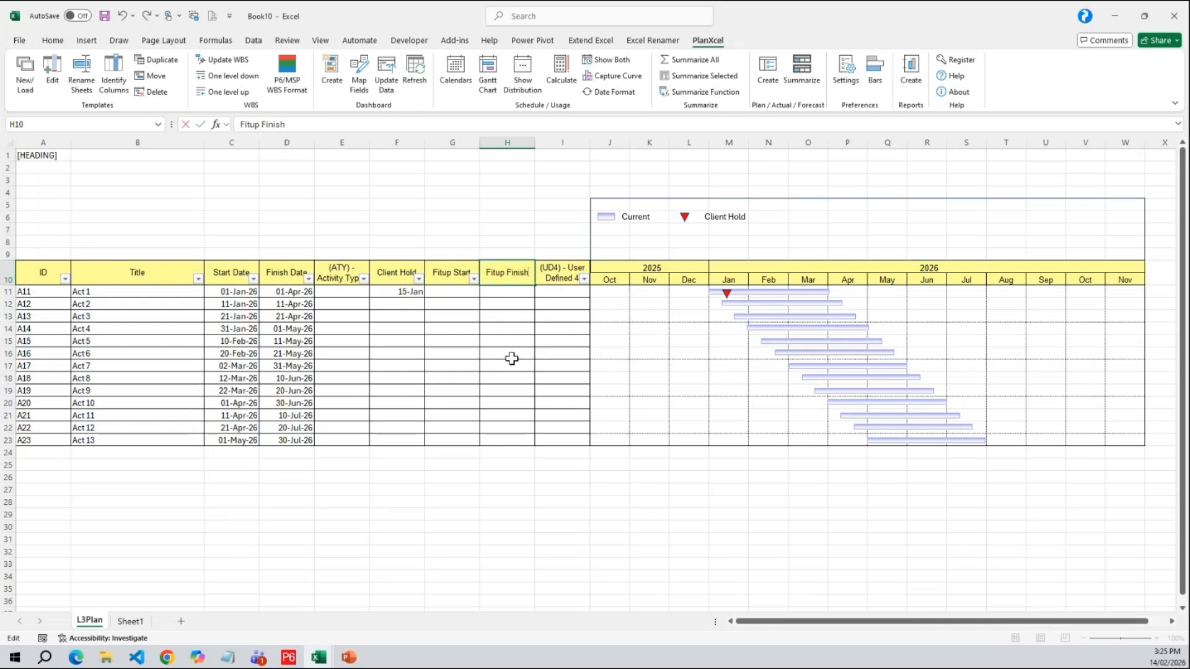
left_click(562, 377)
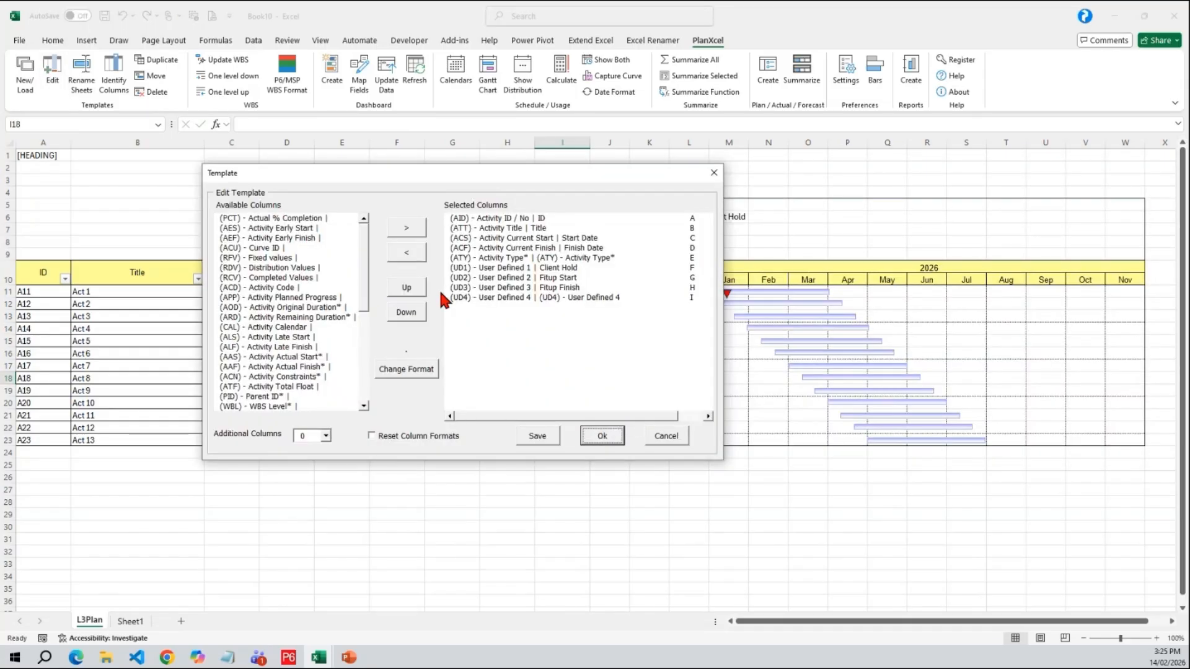
- Add User Defined 5, User Defined 6 and User Defined 7 to the template's selected columns and apply the template
left_click_drag(358, 301, 367, 363)
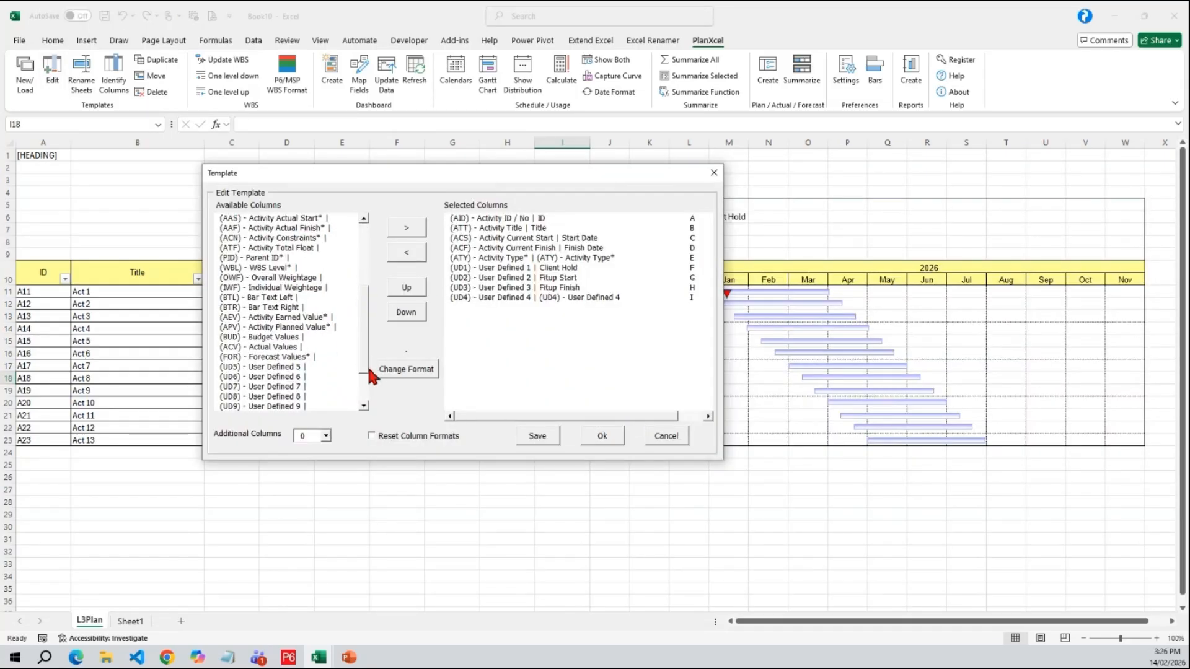
left_click(291, 367)
left_click(407, 227)
left_click(407, 228)
left_click(406, 227)
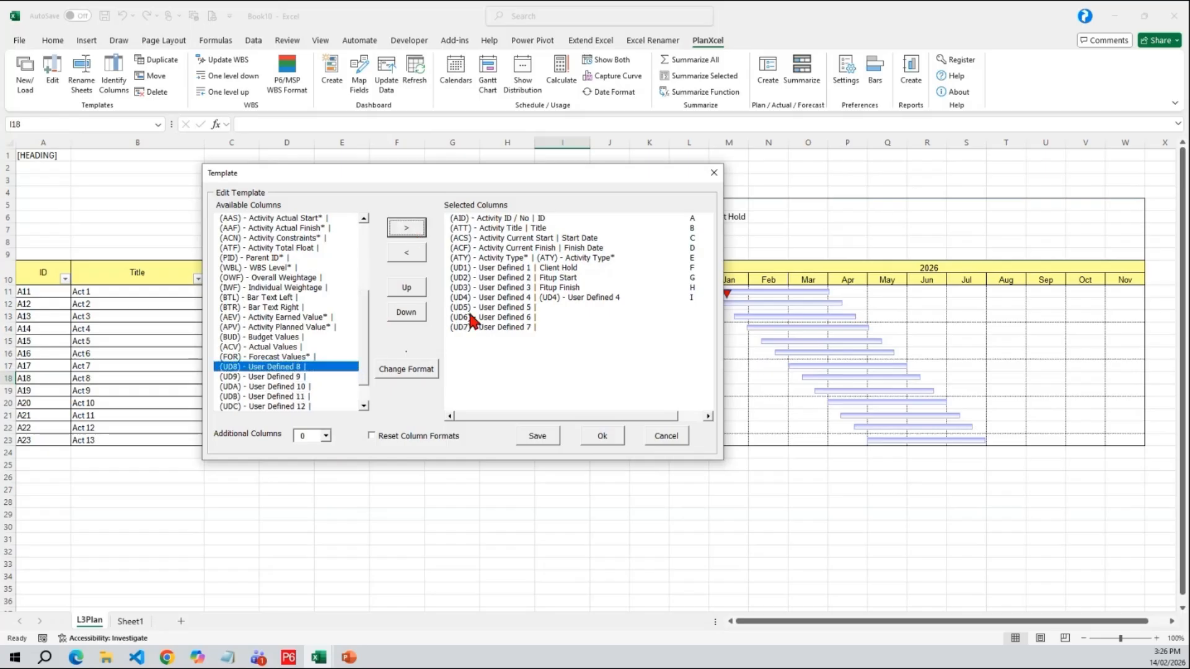
left_click(605, 437)
left_click(584, 374)
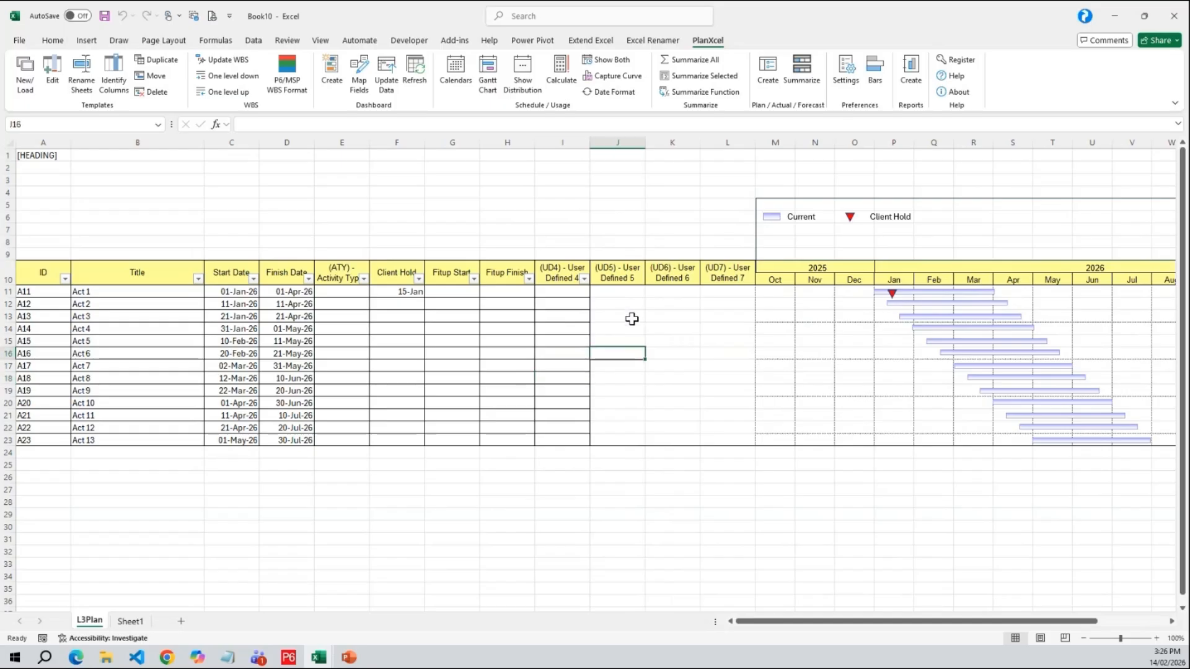
- Rename the User Defined 4 heading as Welding Start and the User Defined 5 heading as Welding Finish
left_click(552, 266)
type("Welding Start")
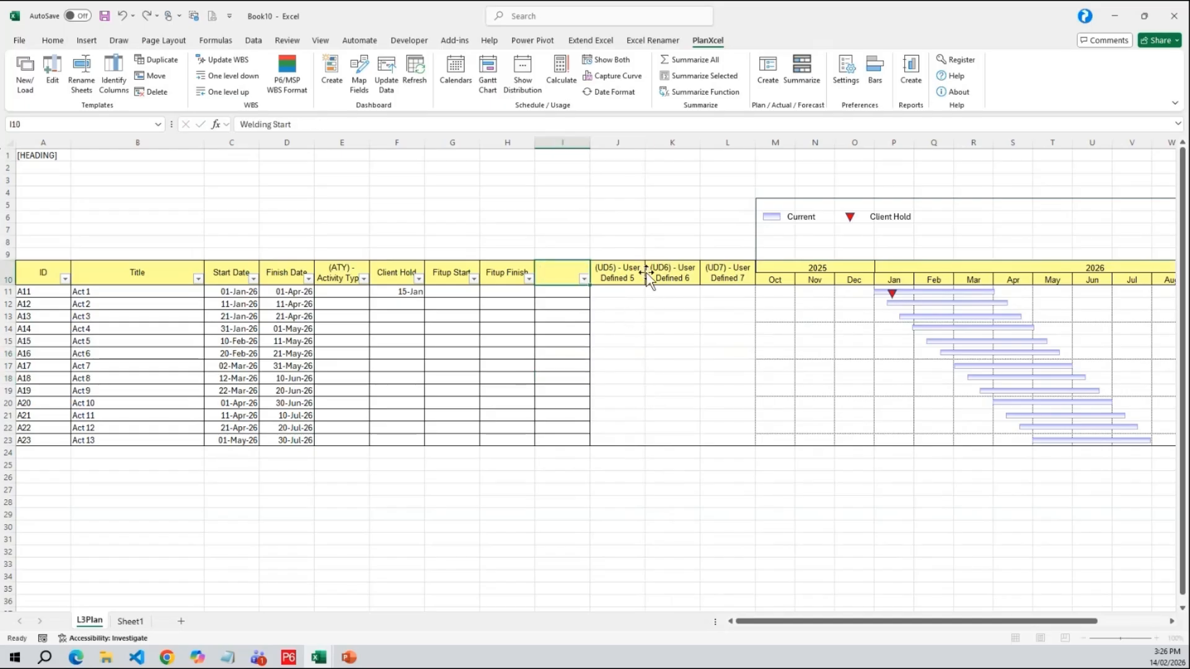
key("Tab")
type("Welding Finisyh")
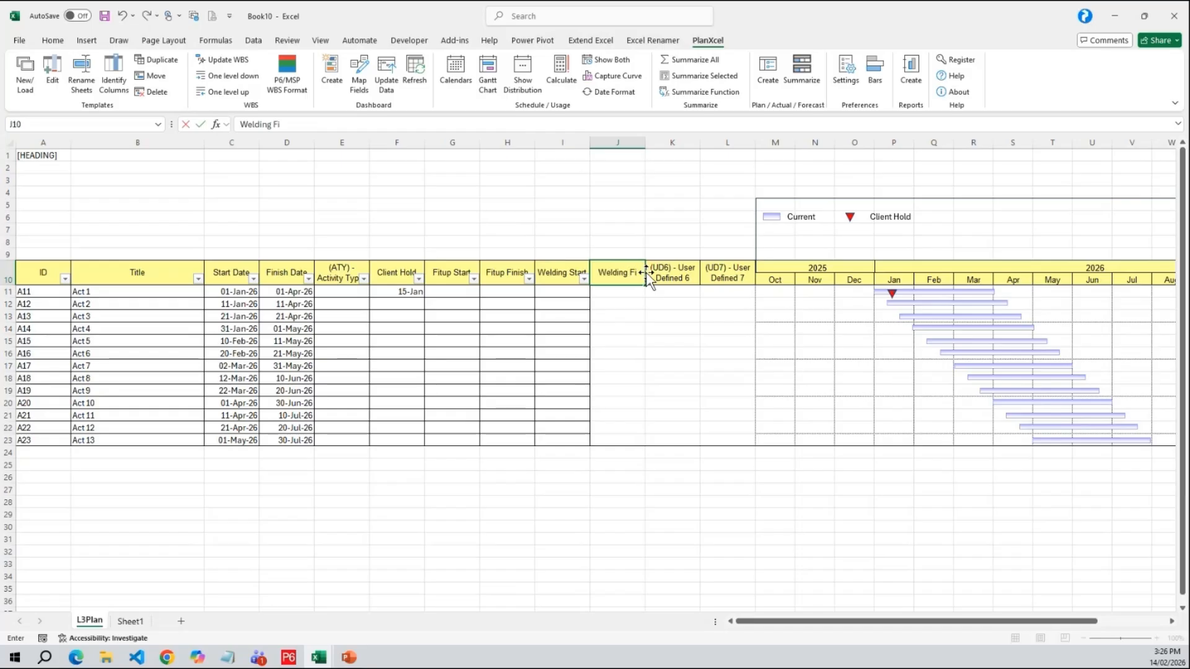
key("BackSpace")
key("BackSpace")
type("h")
key("Tab")
- Rename the User Defined 6 heading as NDT Start and the User Defined 7 heading as NDE Finish
type("N")
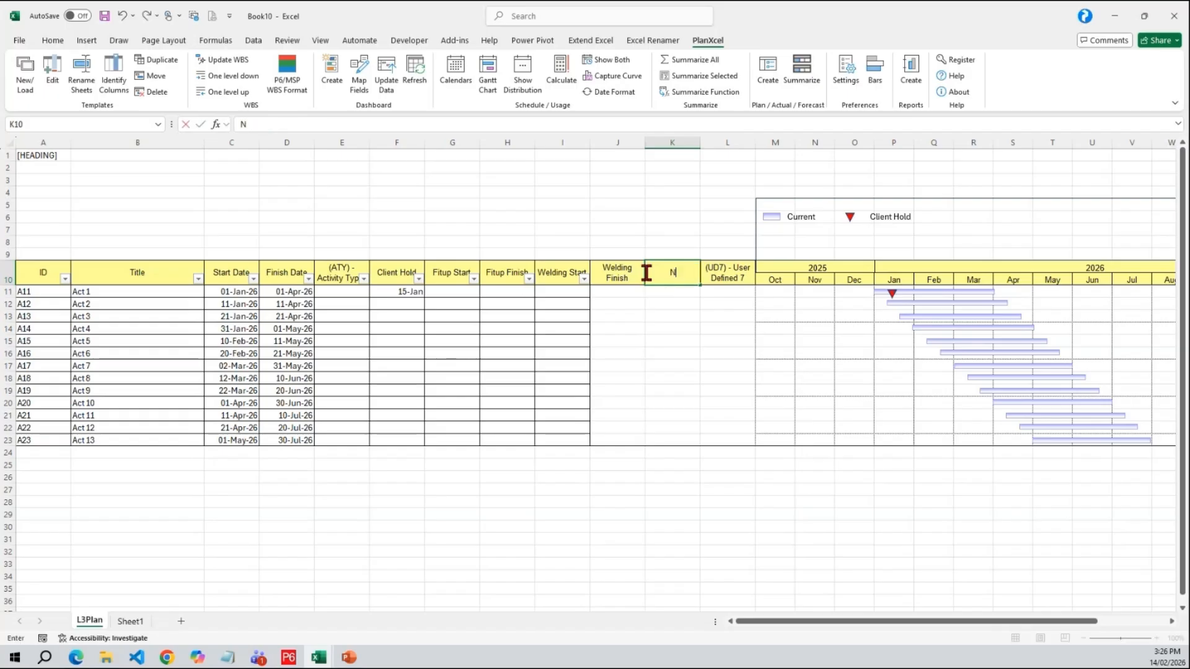
type("DT Start")
key("Tab")
type("D")
key("BackSpace")
type("NDE")
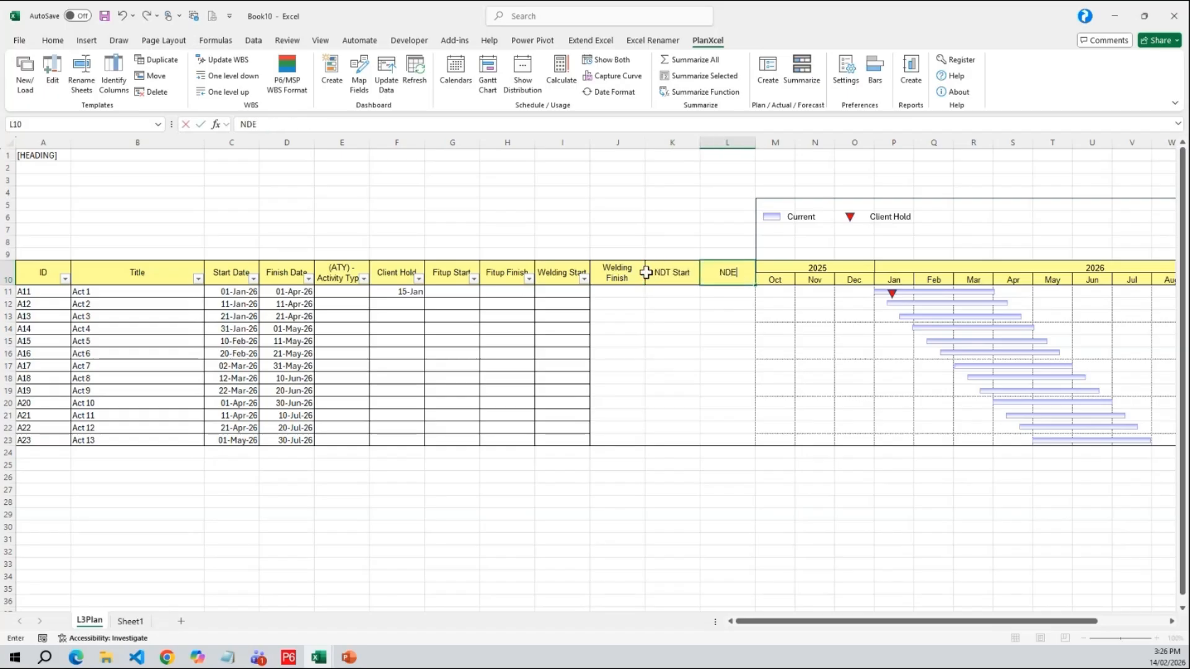
type(" Finish")
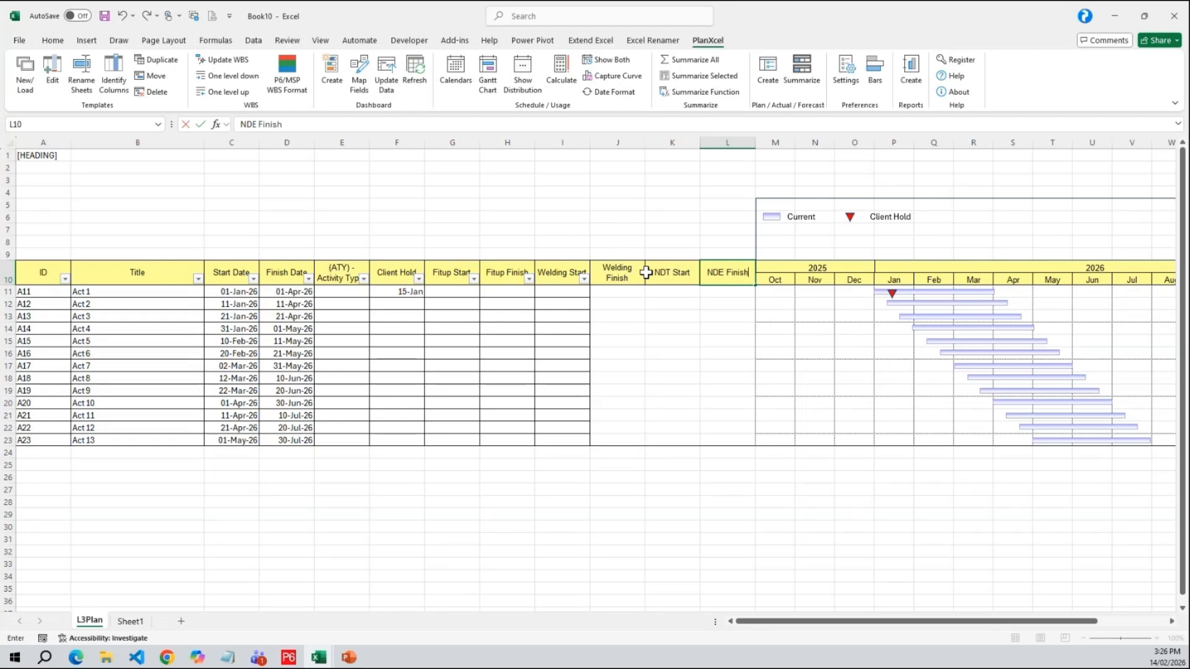
left_click(618, 376)
left_click(636, 351)
- For Act 1, calculate Fitup Start in G11 as +C11+1 and Fitup Finish in H11 as +G11+10
left_click(492, 295)
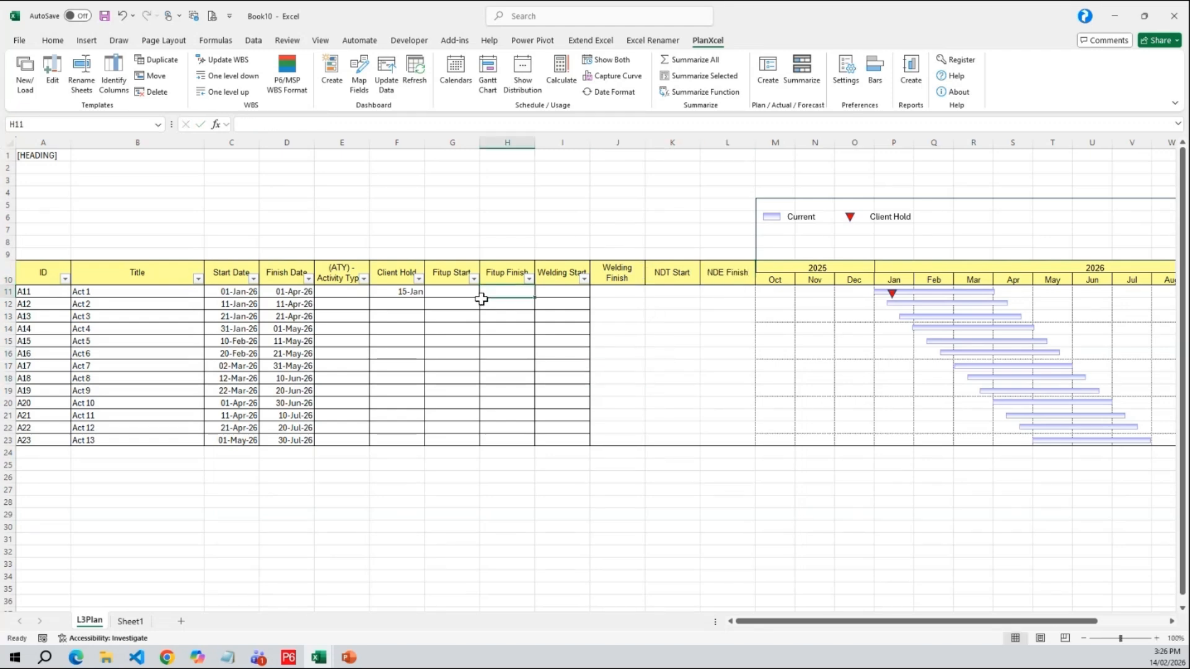
left_click(454, 291)
type("+")
key("Left")
key("Left")
key("Left")
key("Left")
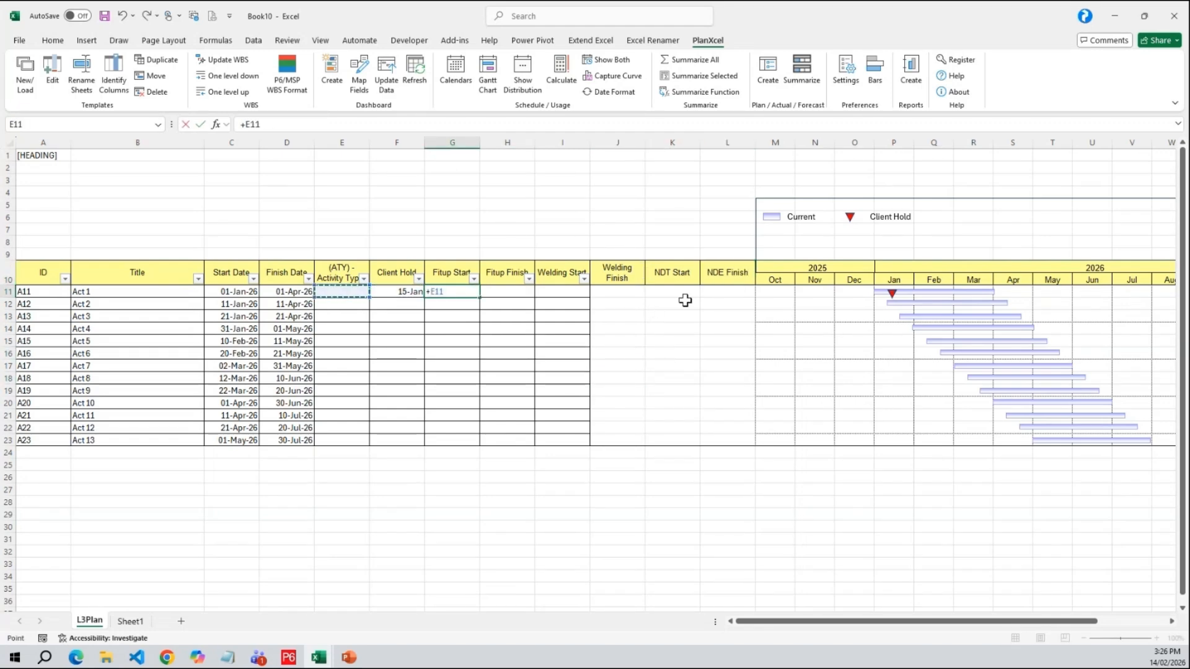
type("+")
type("11+1")
key("Tab")
type("+")
key("Left")
type("+")
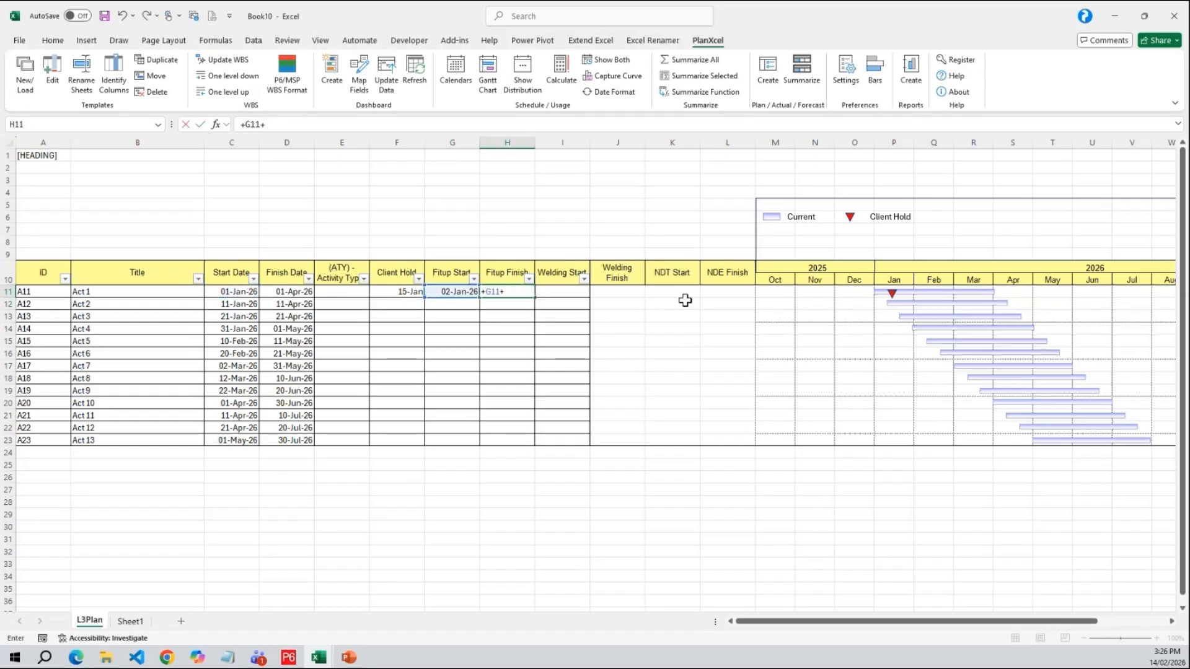
type("10")
key("Tab")
- For Act 1, calculate Welding Start in I11 as +H11+10 and Welding Finish in J11 as +I11+50
type("+")
key("Left")
key("Left")
key("Right")
type("+10")
key("Tab")
type("+")
key("Left")
type("+50")
key("Tab")
- For Act 1, calculate NDT Start in K11 as +J11+1 and link NDE Finish in L11 to D11
type("+")
key("Left")
type("+1")
key("Tab")
type("+")
key("Left")
key("Left")
key("Left")
key("Left")
key("Left")
key("Left")
key("Left")
key("Left")
key("ctrl+Return")
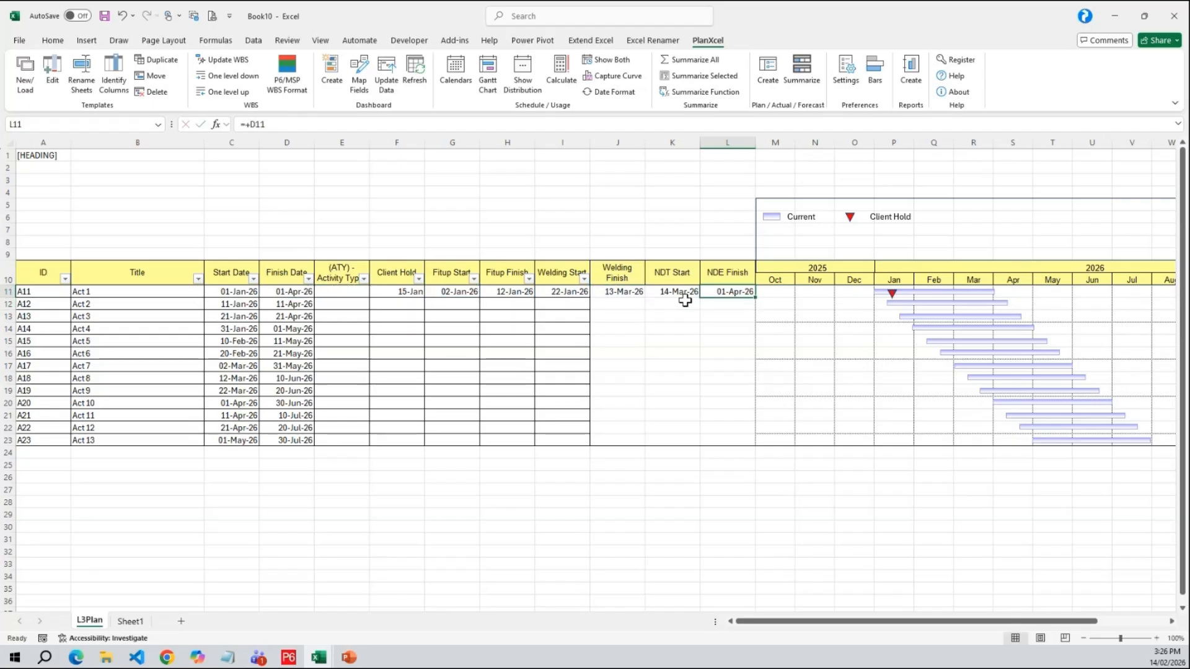
left_click(673, 316)
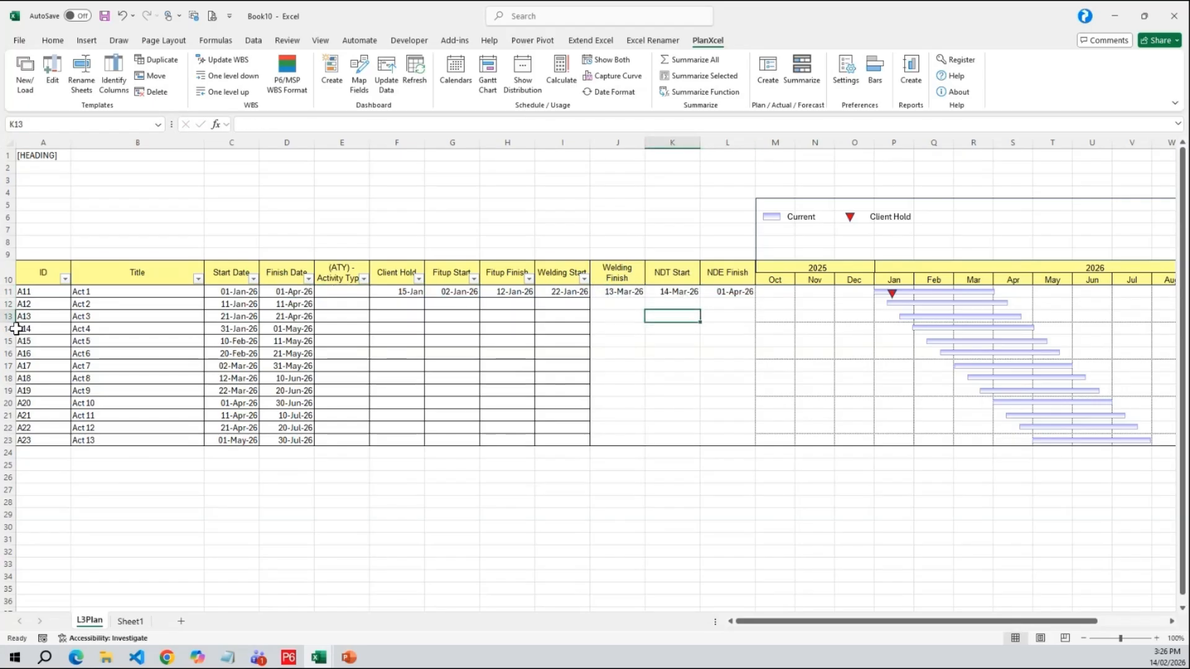
- Increase the height of rows 11 to 24 to a little more than double
left_click_drag(5, 294, 6, 453)
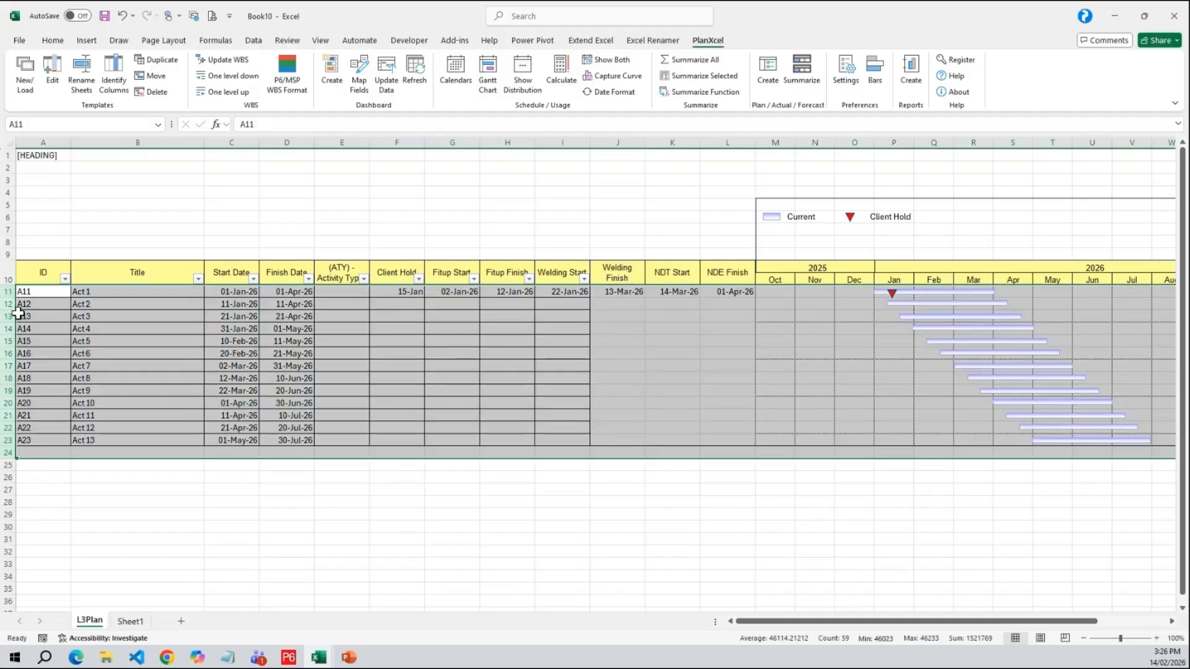
left_click_drag(15, 297, 13, 313)
left_click(383, 413)
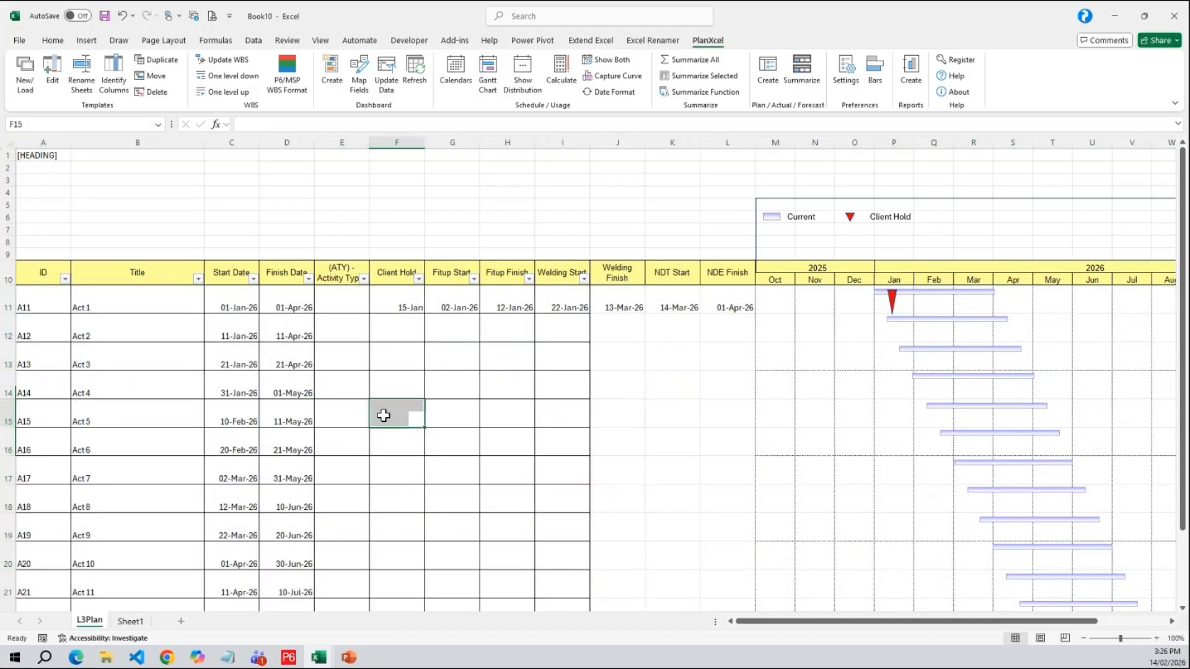
- Define a new bar in the Gantt bar settings running from (UD2) Fitup Start to (UD3) Fitup Finish
left_click(525, 386)
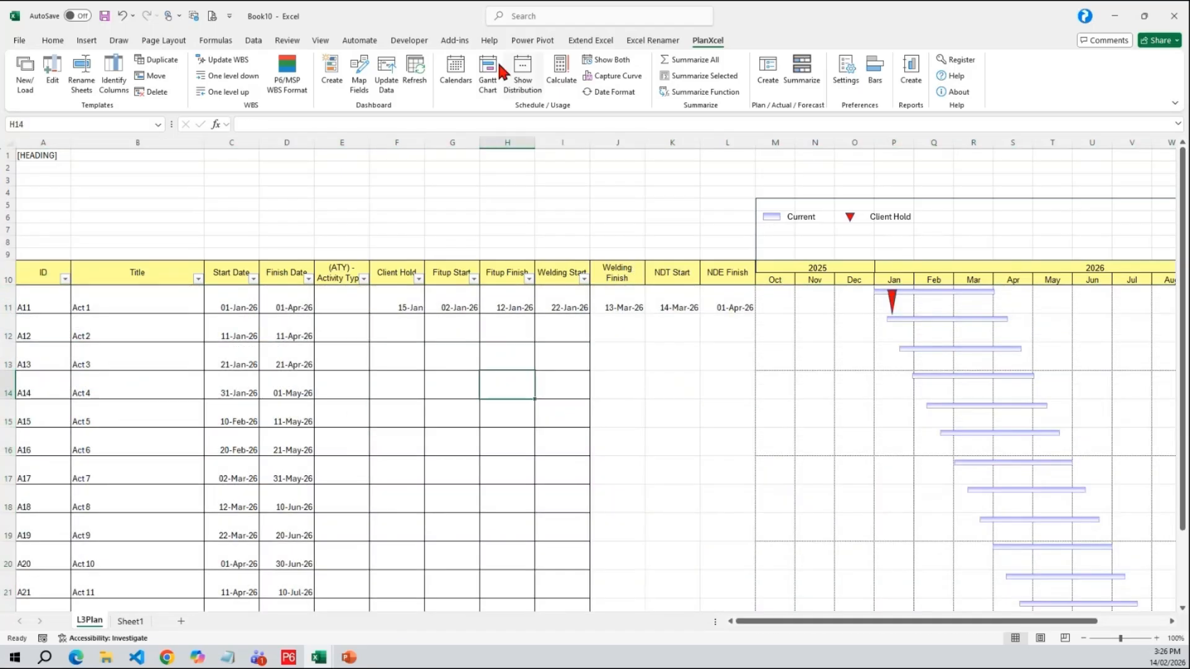
left_click(876, 84)
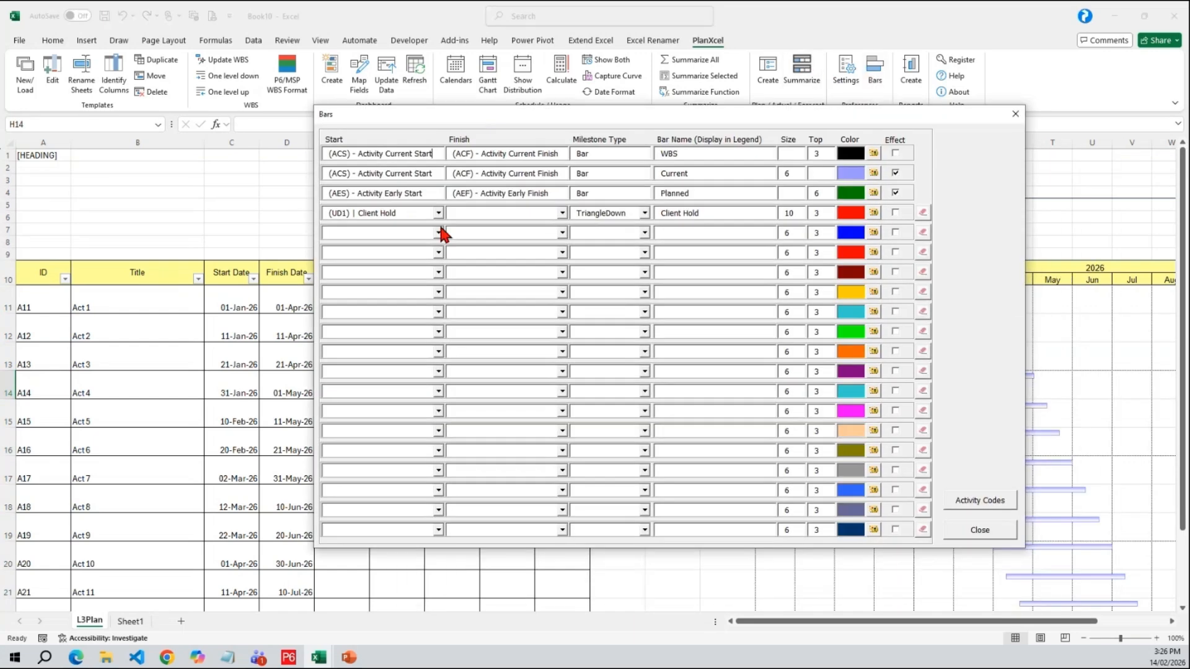
left_click(438, 232)
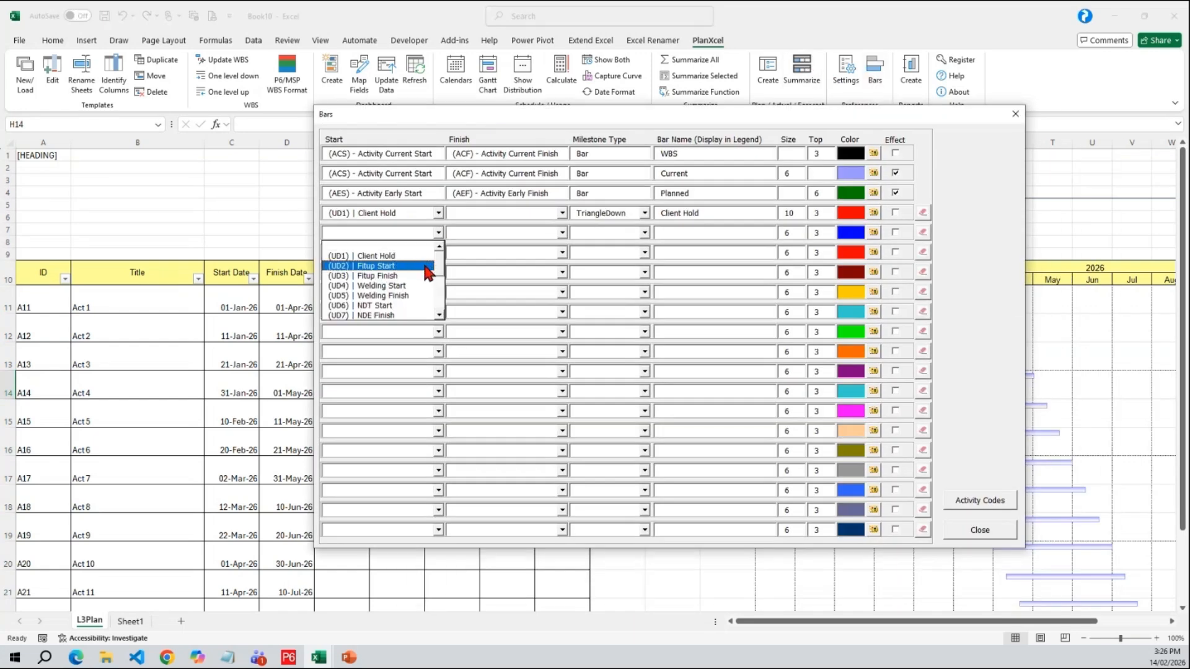
left_click(397, 265)
left_click(561, 232)
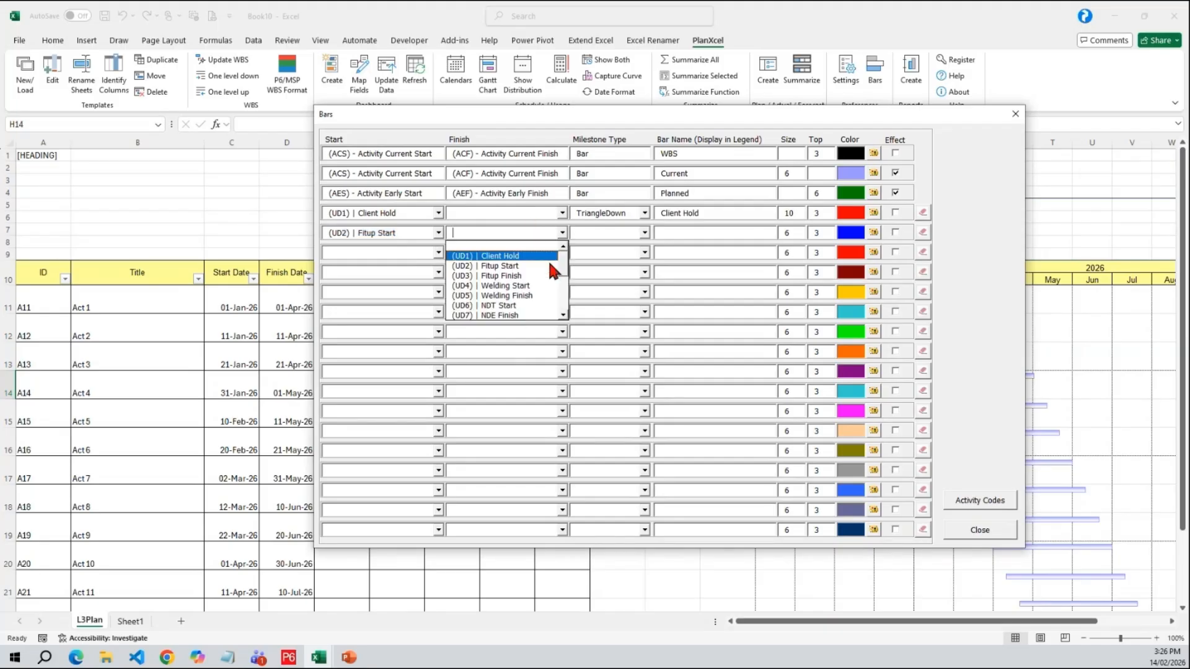
left_click(546, 275)
- Define a bar in the following row running from (UD4) Welding Start to (UD5) Welding Finish
left_click(438, 253)
left_click(413, 307)
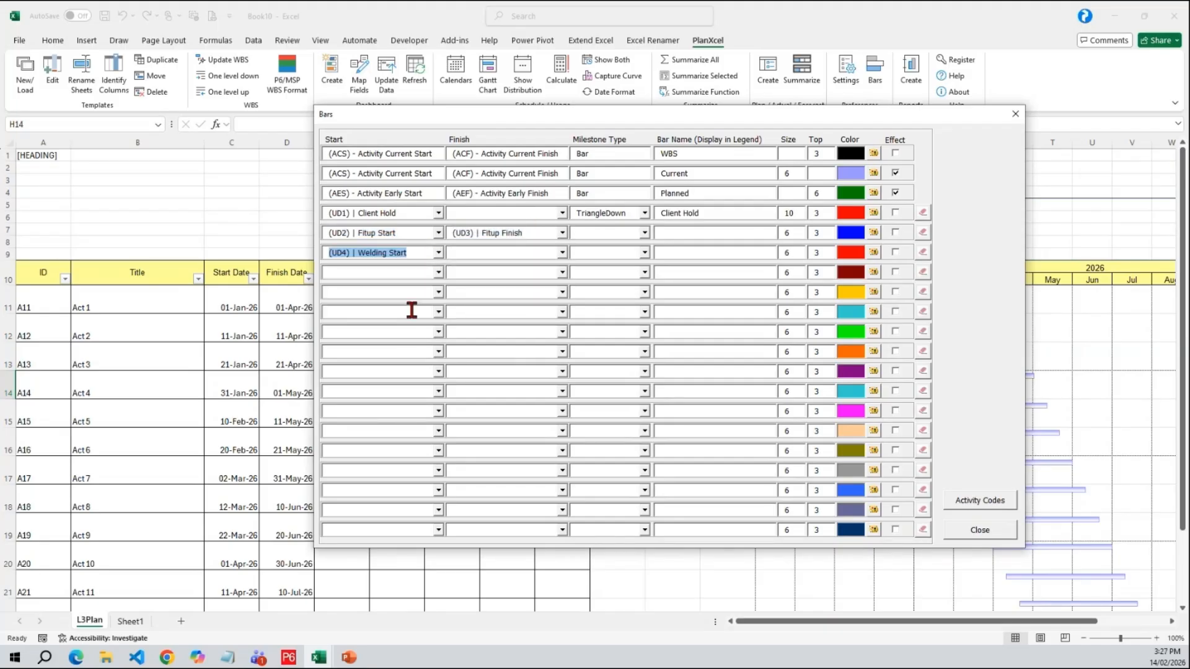
left_click(563, 252)
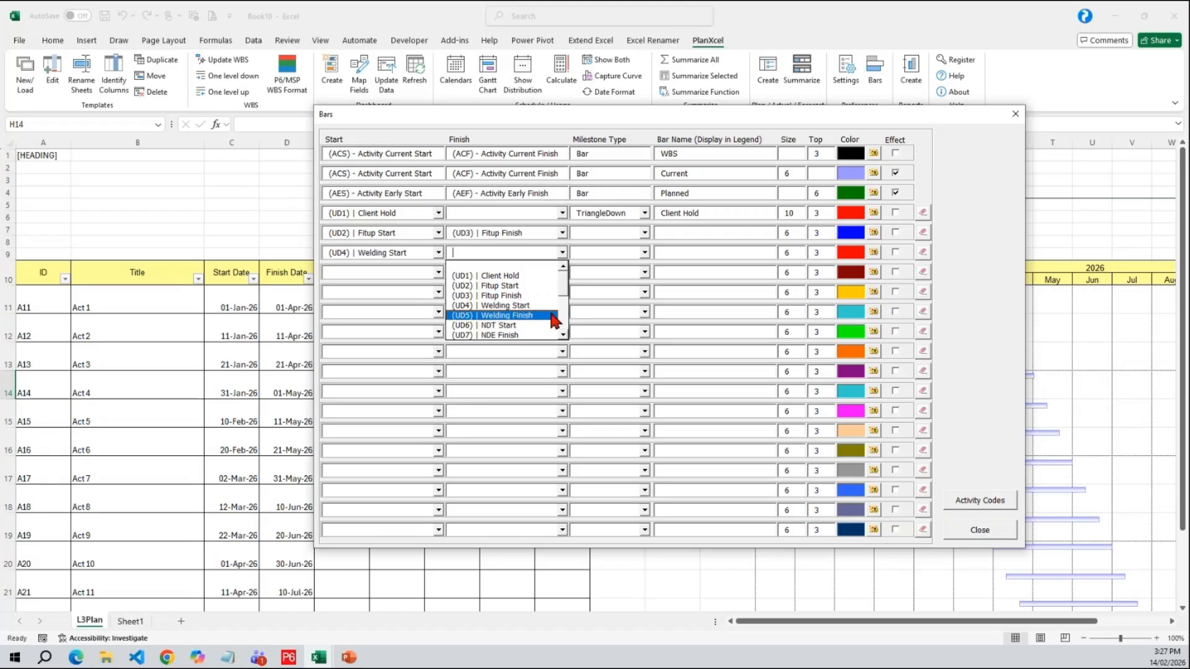
left_click(496, 316)
- Define a third bar running from (UD6) NDT Start to (UD7) NDE Finish, leaving the milestone types blank
left_click(438, 273)
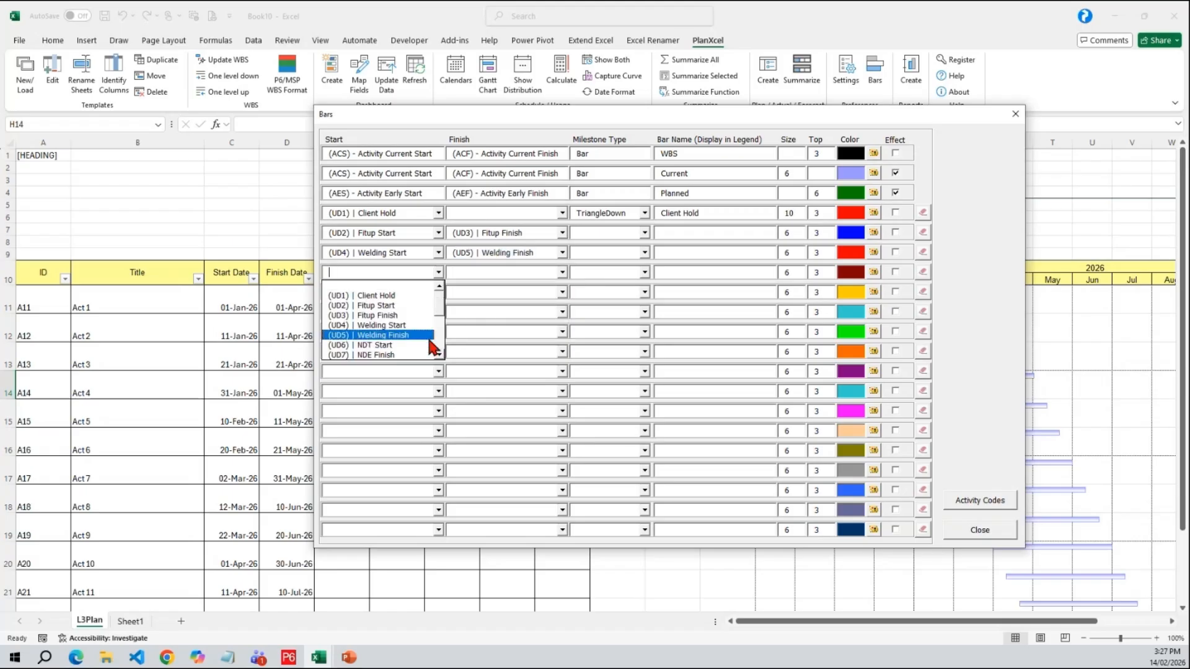
left_click(432, 346)
left_click(563, 272)
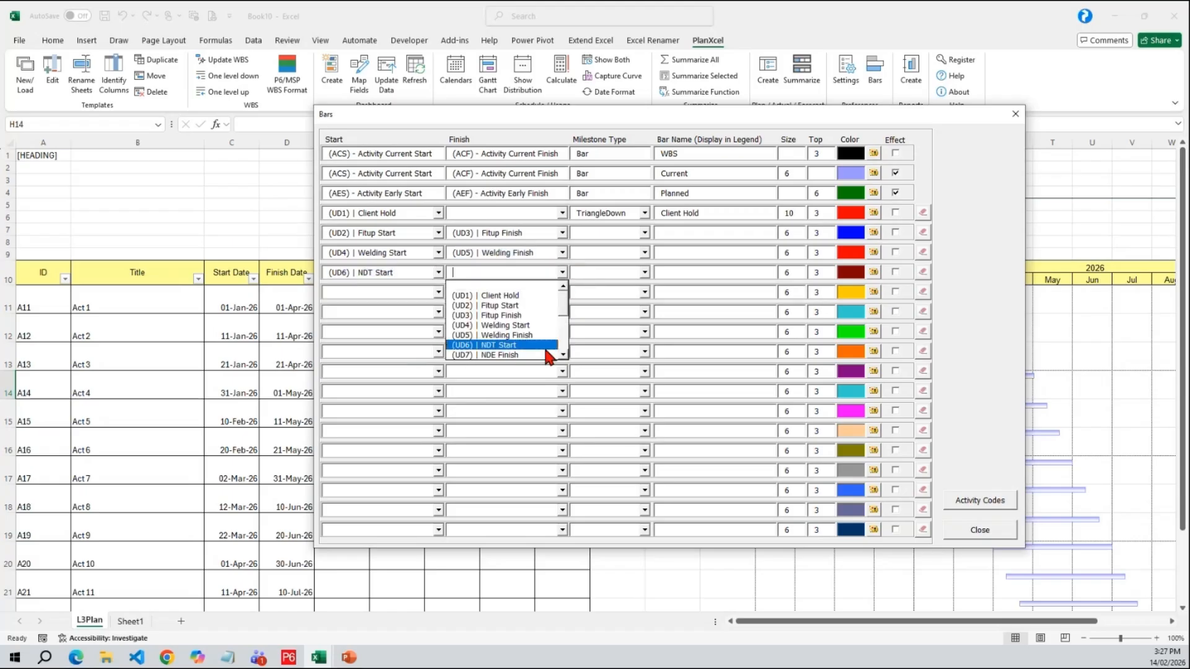
left_click(545, 353)
left_click(644, 233)
left_click(642, 234)
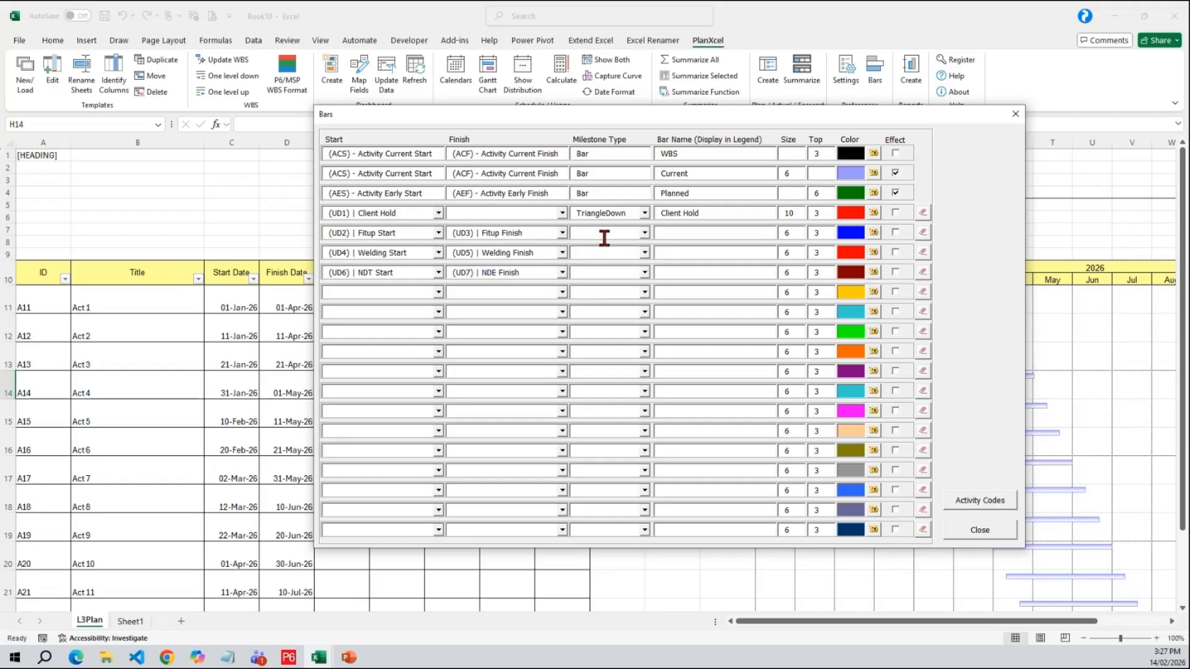
- Name the three new bars Fitup, Welding and NDE for the legend, and colour the Welding bar dark green
left_click(714, 234)
type("Fitup")
left_click(698, 251)
type("Welding")
left_click(723, 271)
type("NDE")
left_click(873, 256)
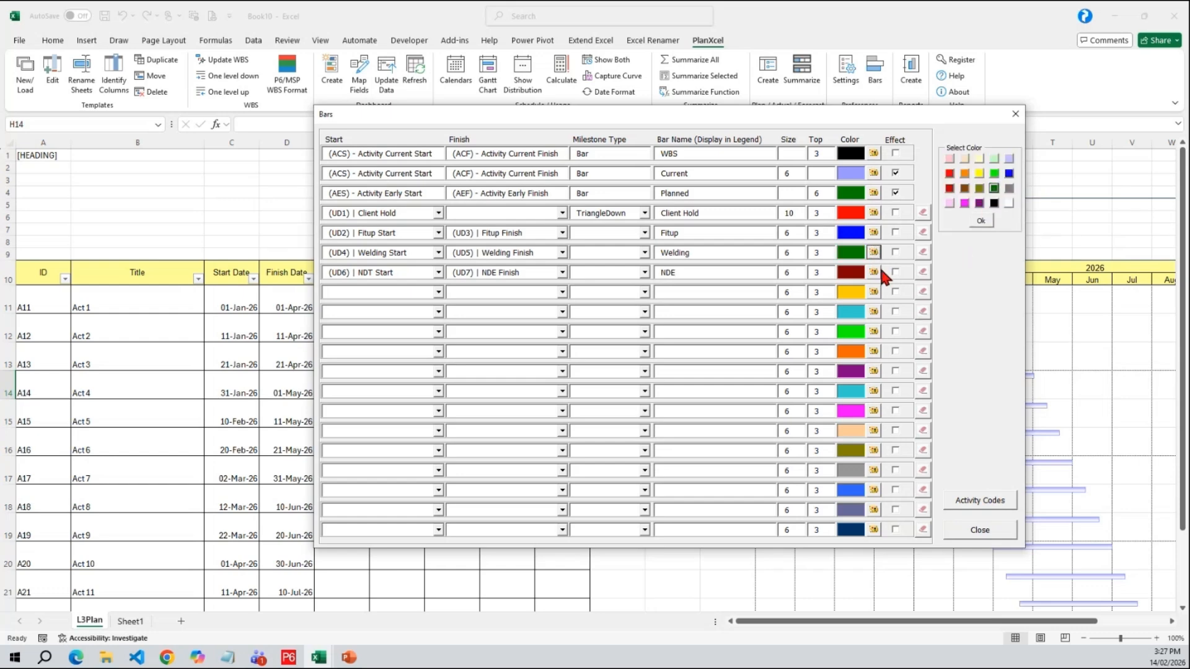
left_click(980, 217)
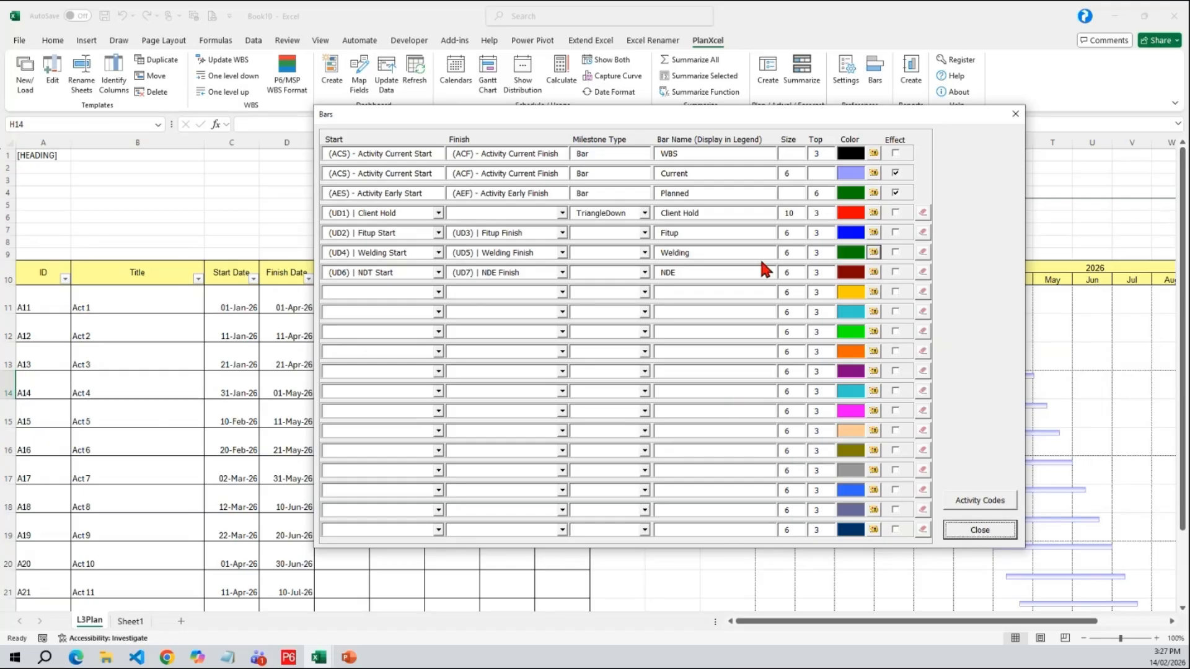
- Set the Top value of the Fitup, Welding and NDE bars to 10 and regenerate the Gantt chart
double_click(825, 233)
type("10")
key("Tab")
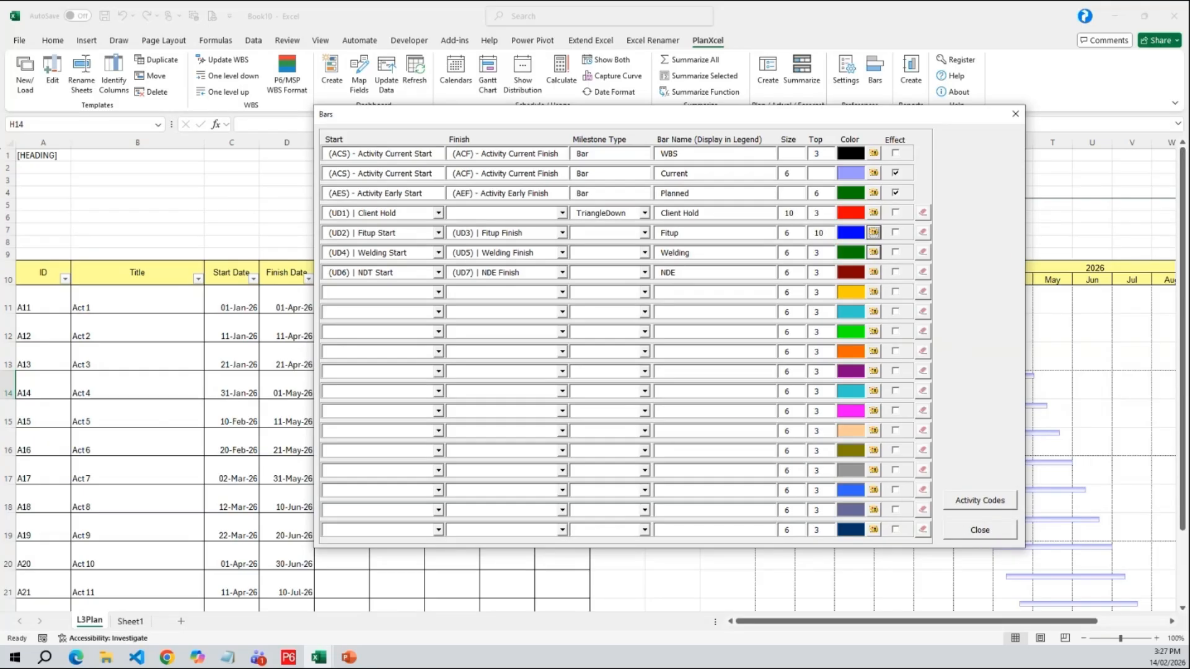
double_click(819, 252)
type("10")
double_click(808, 272)
type("010")
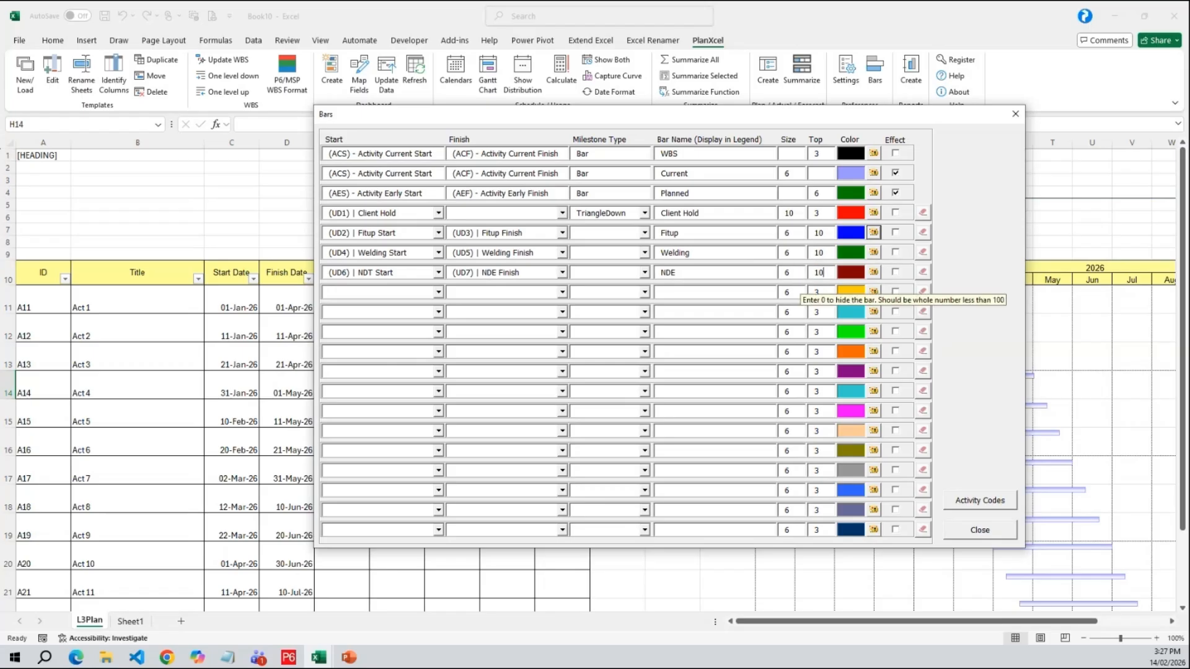
left_click(980, 530)
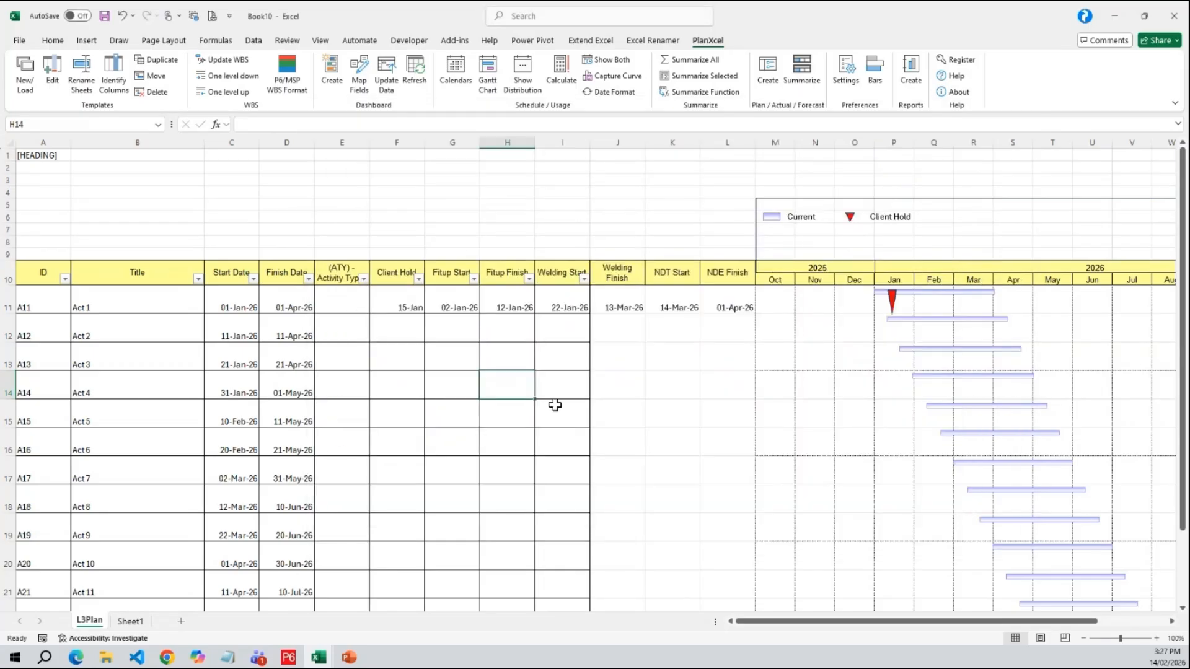
left_click(551, 403)
left_click(491, 68)
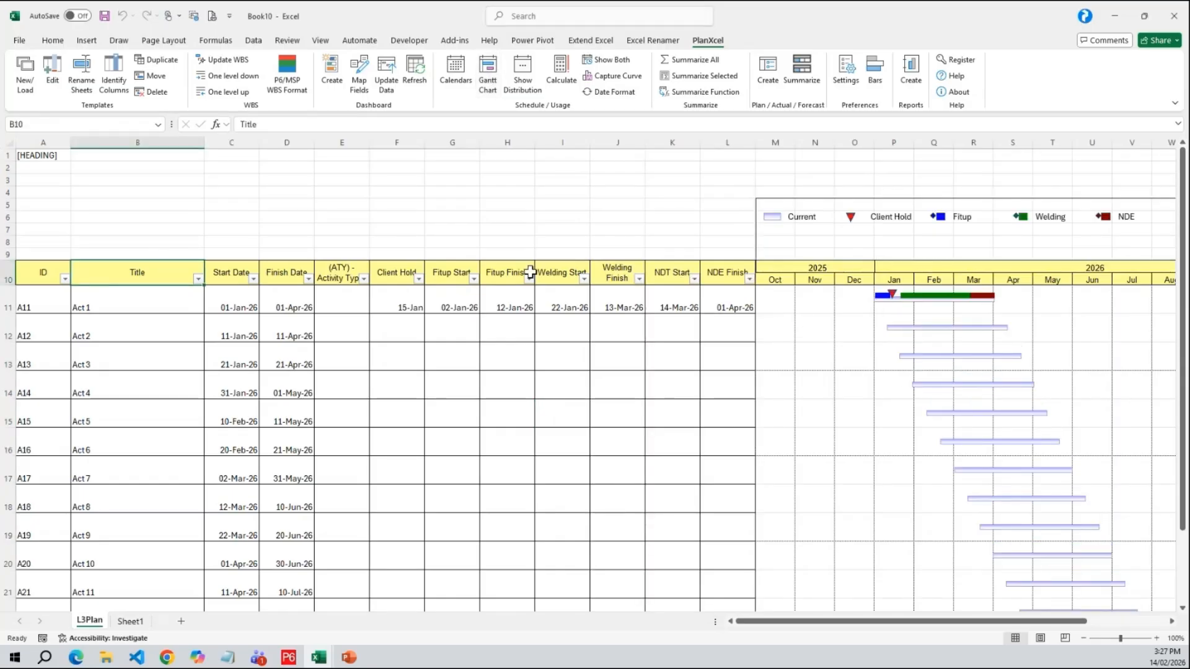
- Reopen the bar settings and set the Top value of the Fitup, Welding and NDE bars to 20
left_click(846, 73)
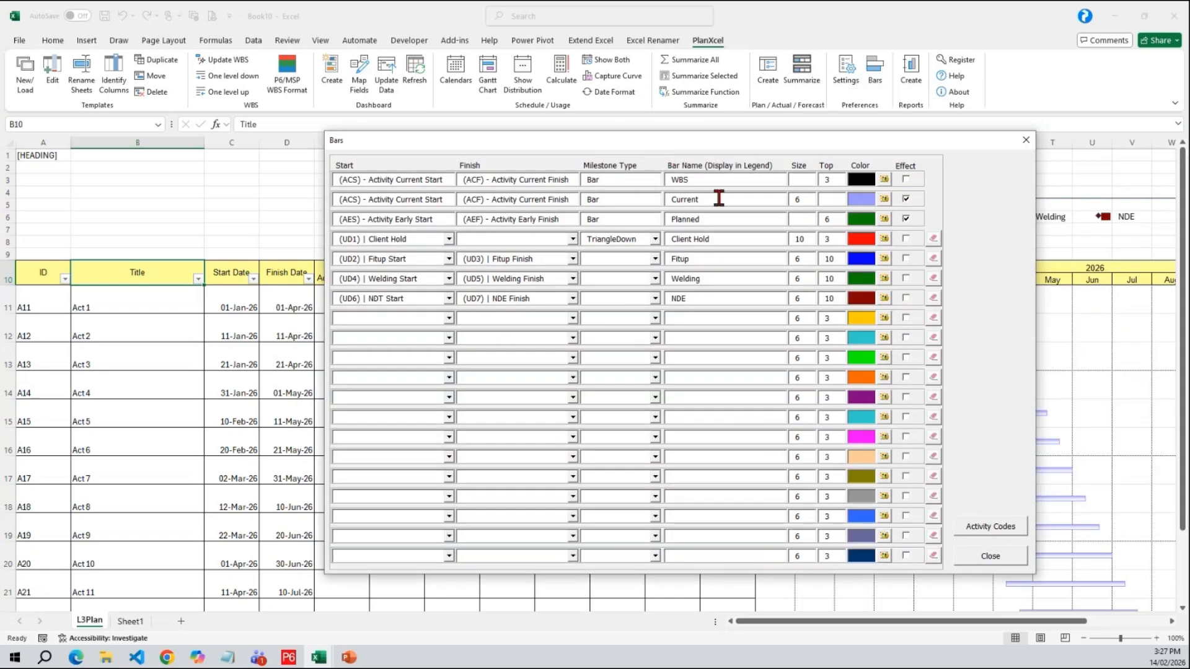
left_click(836, 259)
type("20")
left_click(831, 278)
key("BackSpace")
type("20")
left_click(829, 298)
type("20")
left_click(992, 556)
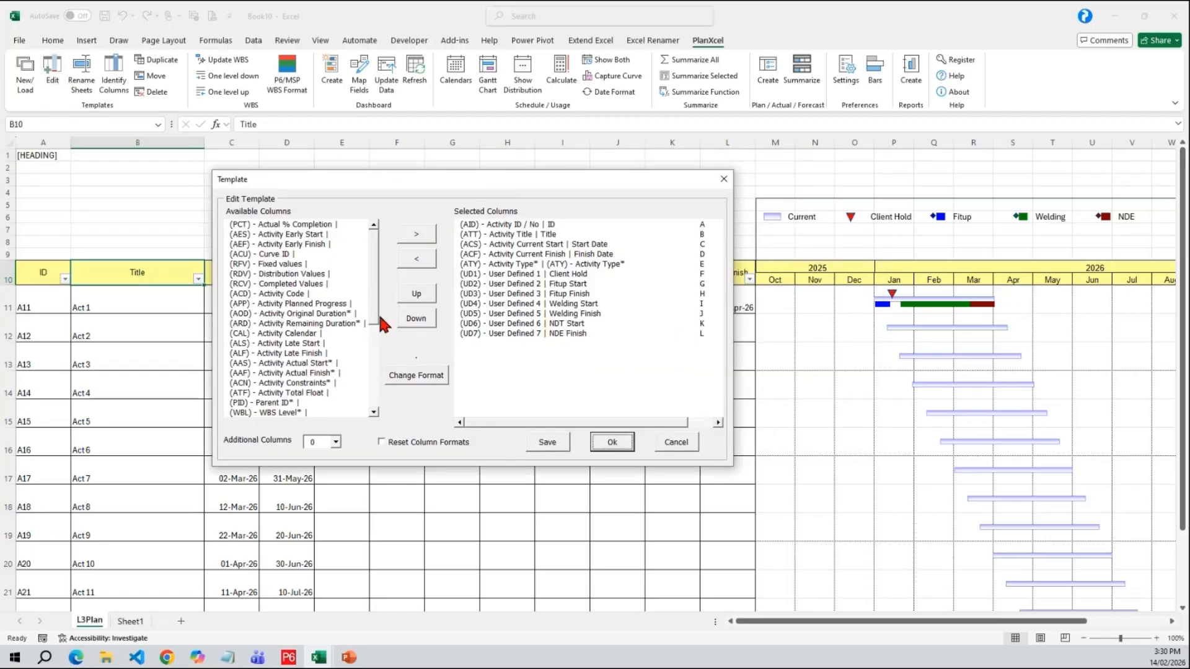
- Look through the template's available columns down to the bar text and further user-defined fields
scroll(371, 323, "down", 5)
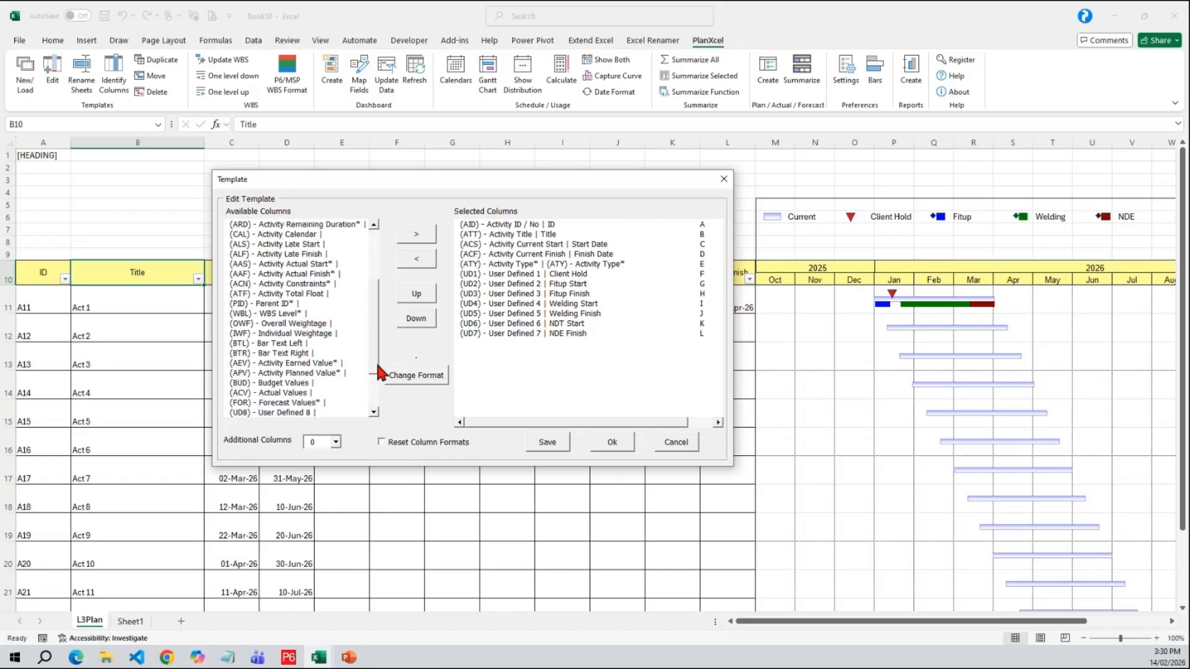